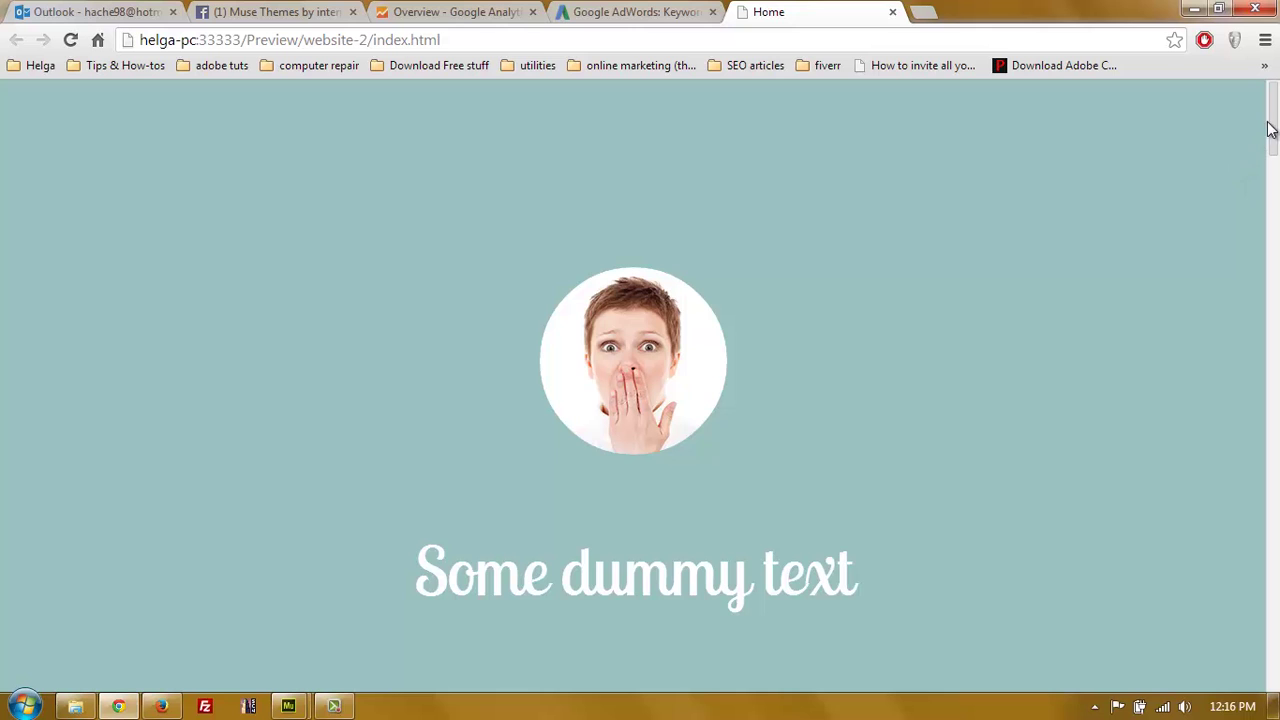
Step: Examine the Home page preview in the browser by scrolling through it and viewing it at different window widths
{"action": "mouse_move", "coordinate": [1272, 130]}
{"action": "left_mouse_down"}
{"action": "mouse_move", "coordinate": [1274, 485]}
{"action": "mouse_move", "coordinate": [1274, 110]}
{"action": "left_mouse_up"}
{"action": "mouse_move", "coordinate": [1274, 128]}
{"action": "left_mouse_down"}
{"action": "mouse_move", "coordinate": [1274, 156]}
{"action": "mouse_move", "coordinate": [1274, 112]}
{"action": "left_mouse_up"}
{"action": "mouse_move", "coordinate": [1274, 113]}
{"action": "left_mouse_down"}
{"action": "mouse_move", "coordinate": [1274, 190]}
{"action": "mouse_move", "coordinate": [1274, 112]}
{"action": "left_mouse_up"}
{"action": "left_click", "coordinate": [1220, 12]}
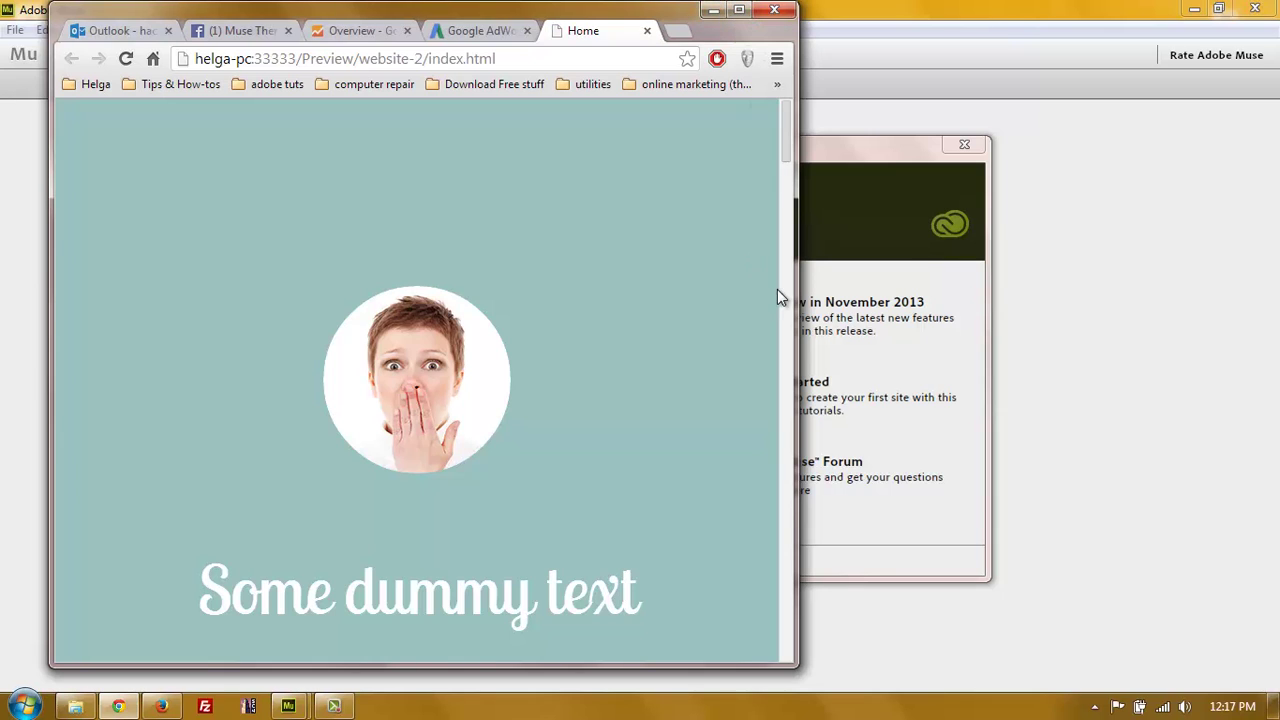
{"action": "left_click_drag", "start_coordinate": [797, 296], "coordinate": [1253, 360]}
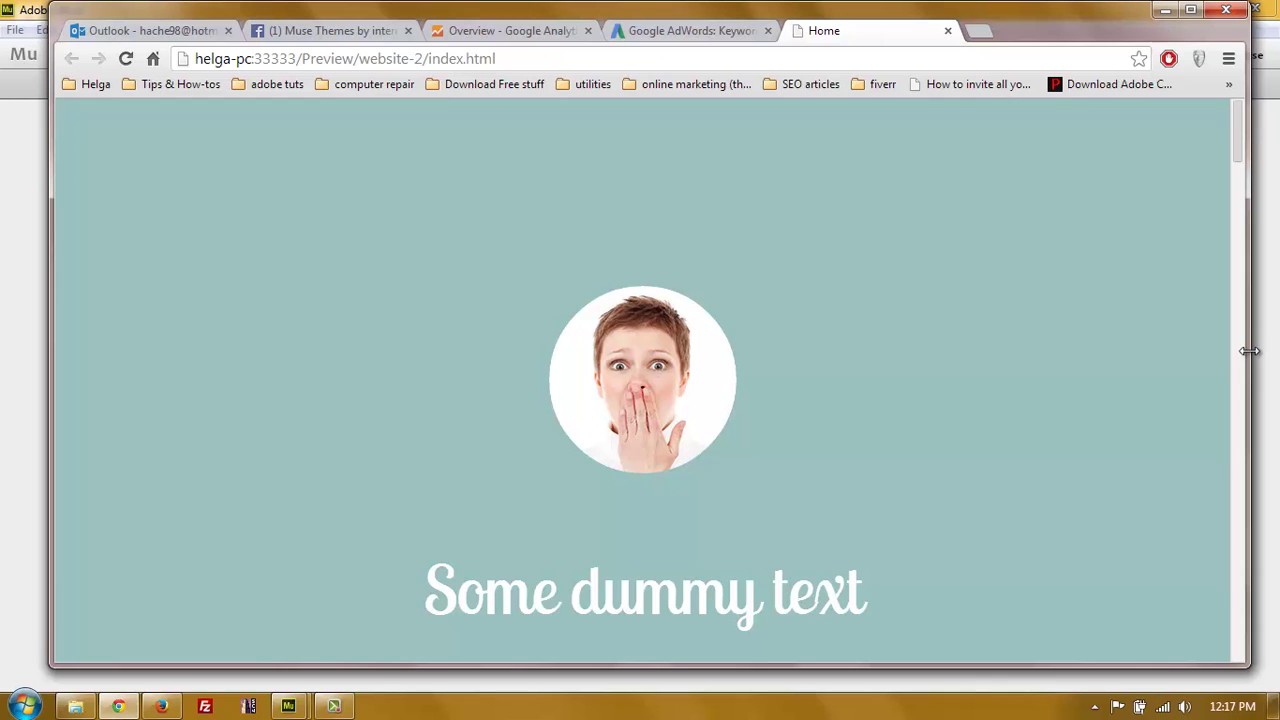
{"action": "left_click_drag", "start_coordinate": [1250, 224], "coordinate": [1227, 314]}
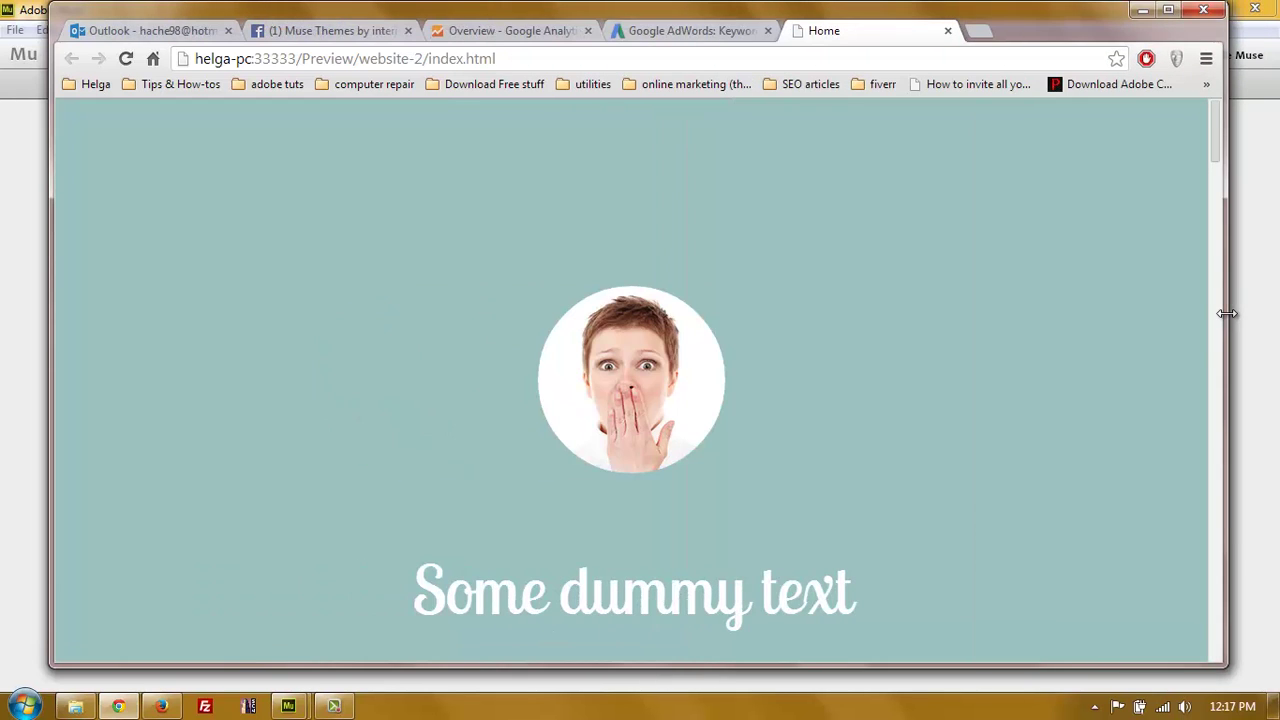
{"action": "left_click", "coordinate": [1167, 12]}
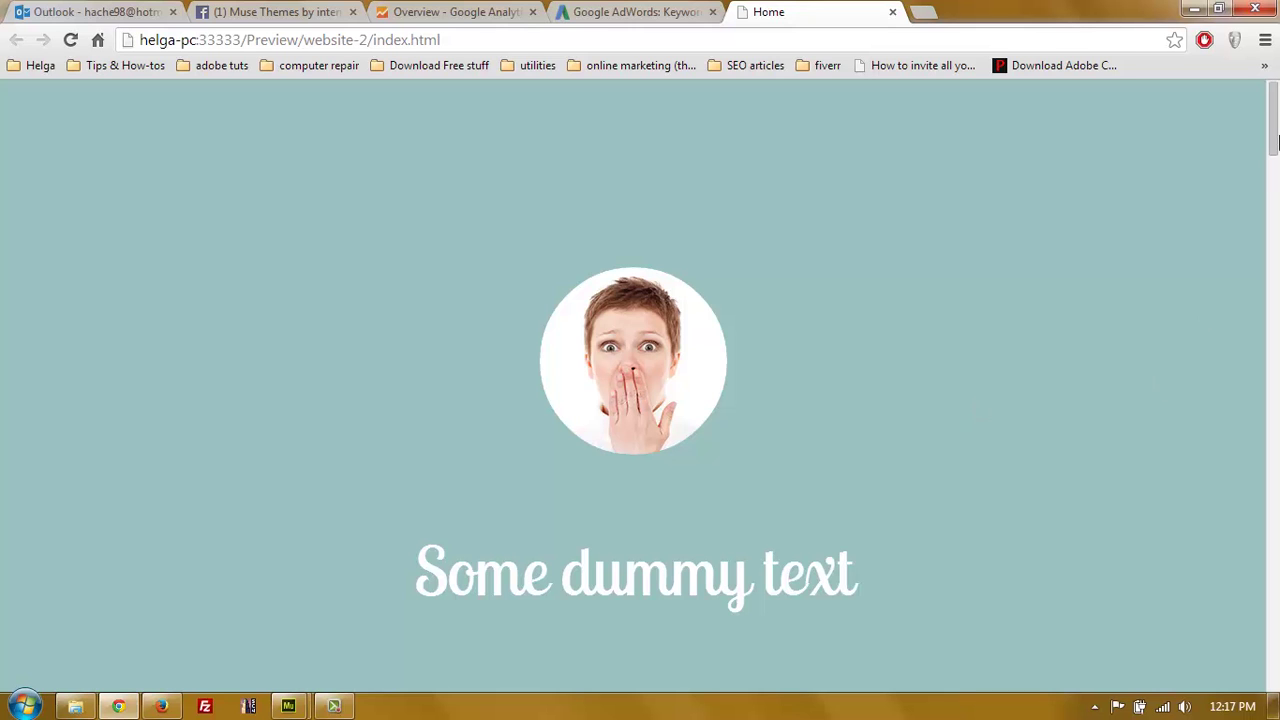
{"action": "left_click_drag", "start_coordinate": [1278, 130], "coordinate": [1268, 100]}
Step: Switch to Adobe Muse and start a new site with a page width of 768
{"action": "mouse_move", "coordinate": [289, 706]}
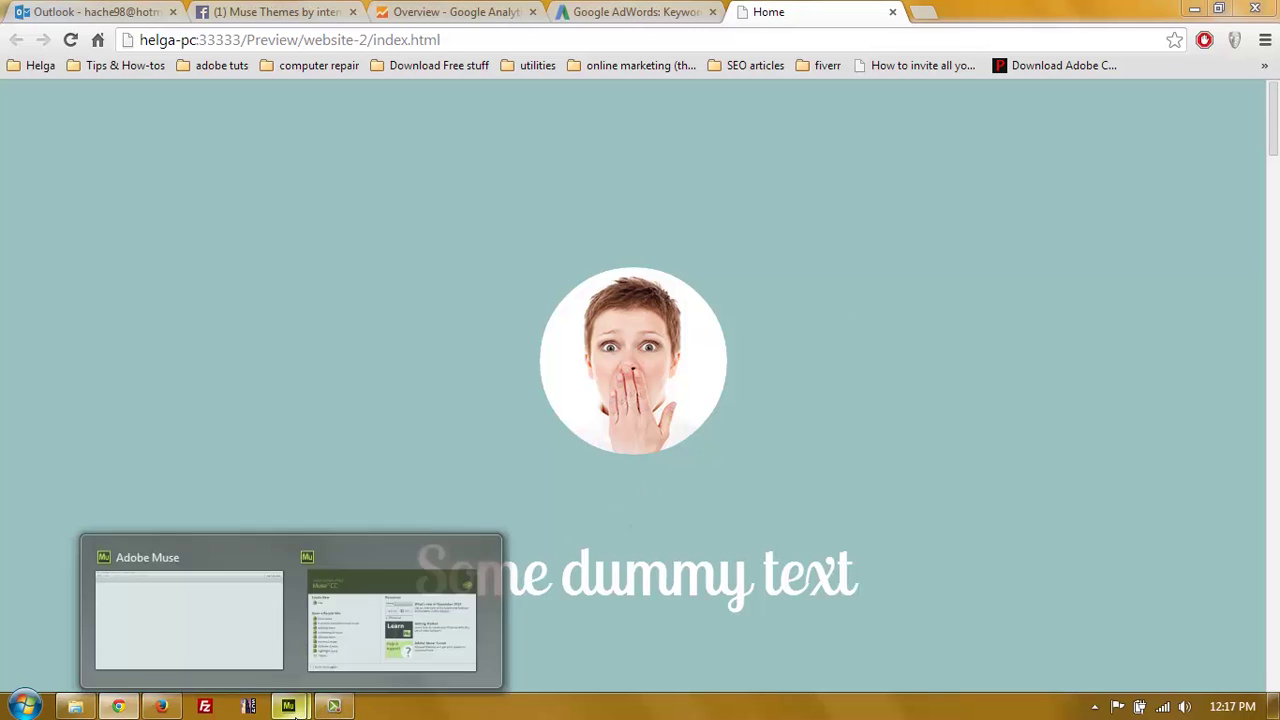
{"action": "left_click", "coordinate": [210, 668]}
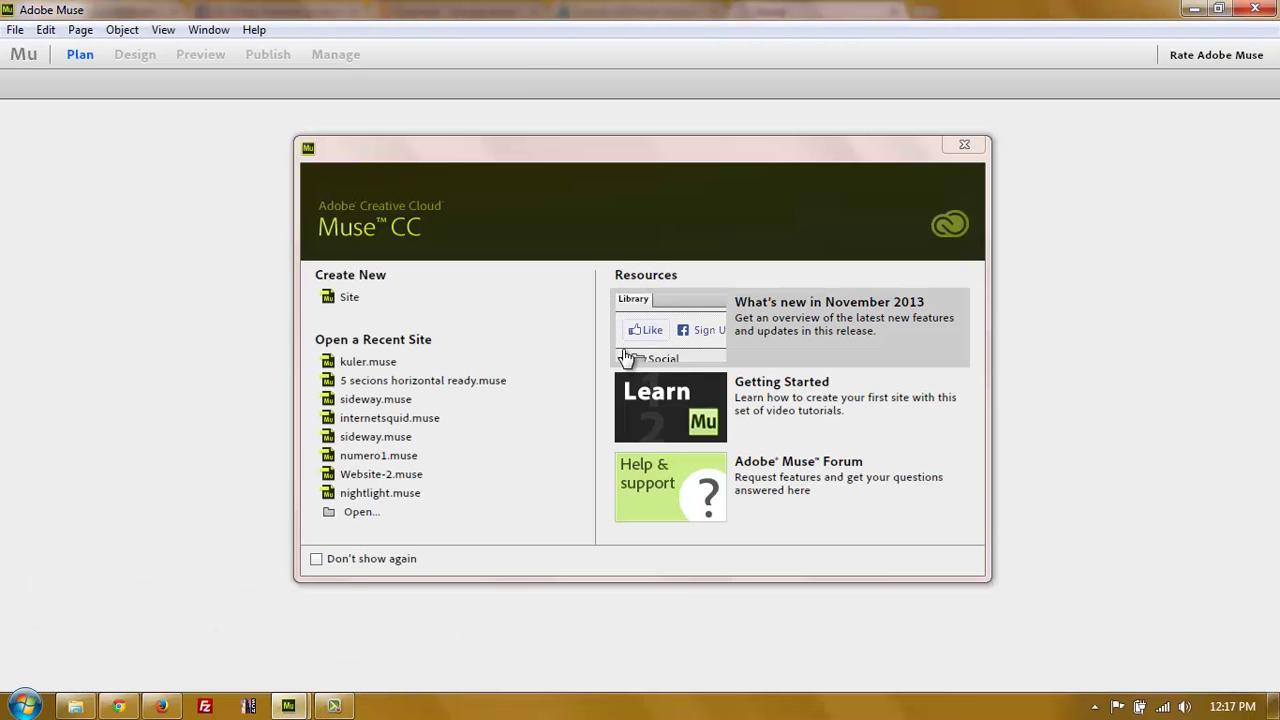
{"action": "left_click", "coordinate": [349, 298]}
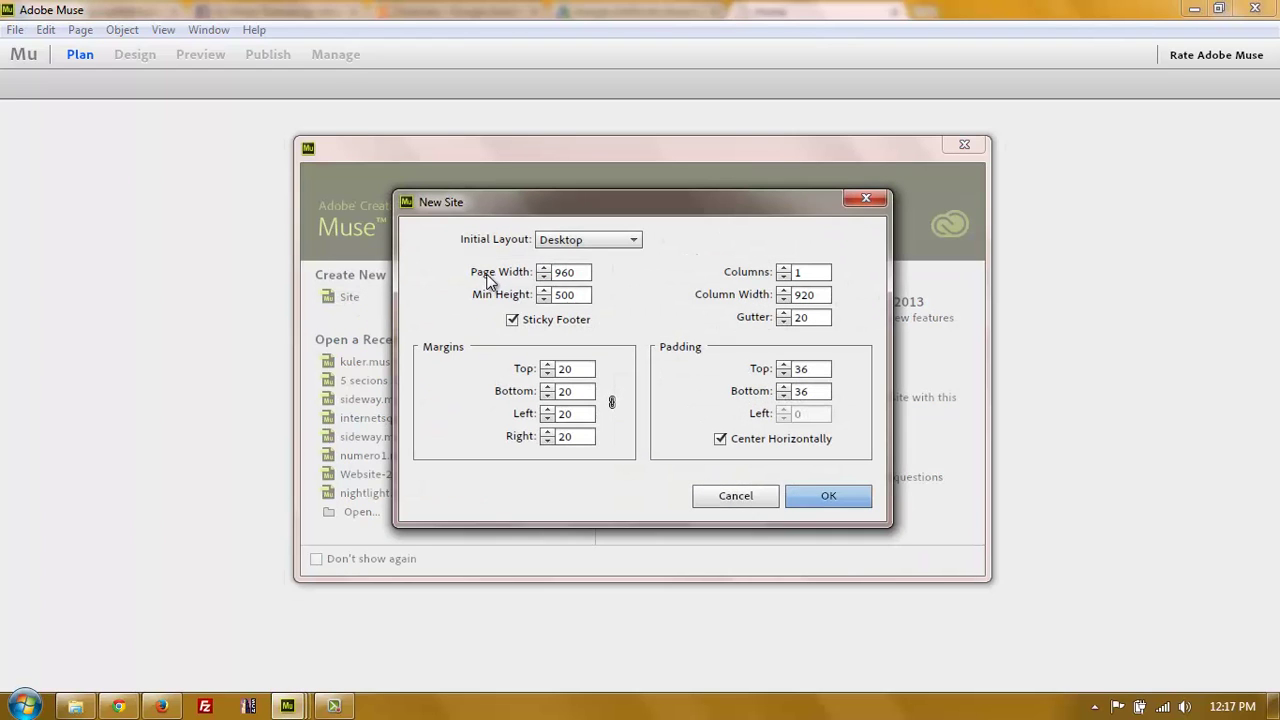
{"action": "double_click", "coordinate": [580, 273]}
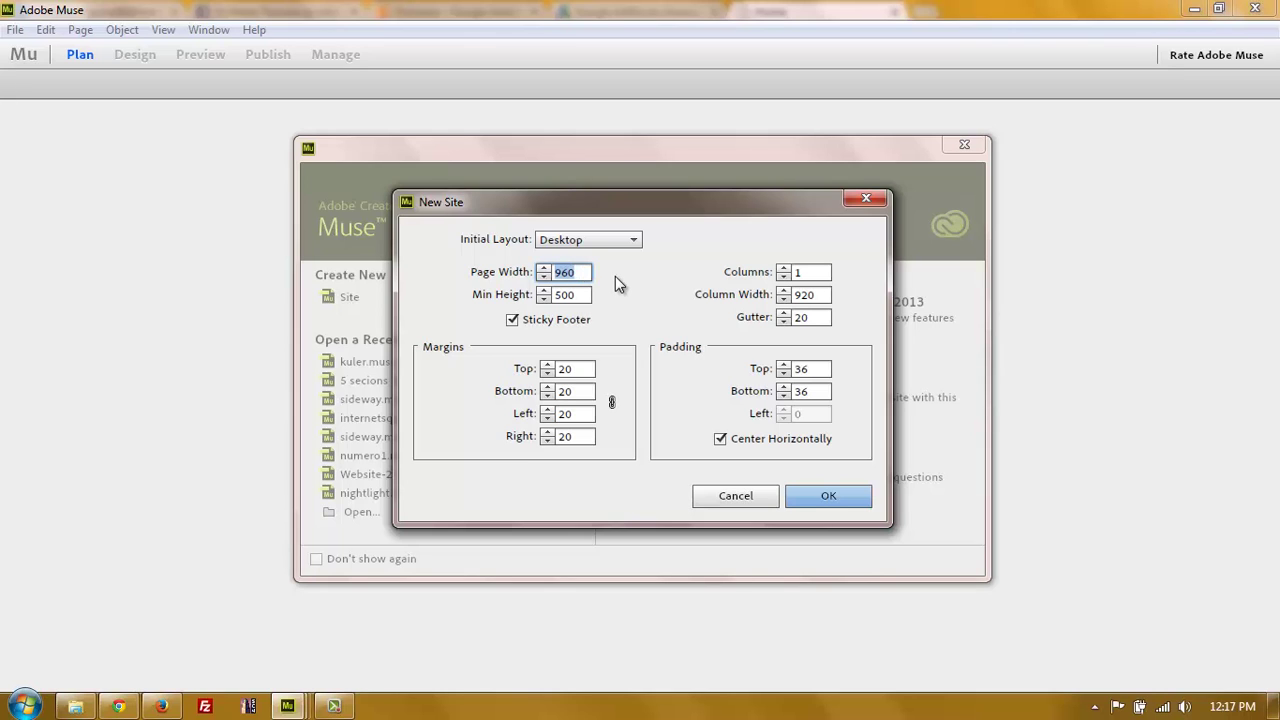
{"action": "type", "text": "768"}
{"action": "double_click", "coordinate": [566, 272]}
{"action": "left_click", "coordinate": [576, 273]}
Step: Set the new site's top and bottom padding to 0, keeping Center Horizontally enabled
{"action": "left_click", "coordinate": [720, 439]}
{"action": "double_click", "coordinate": [803, 369]}
{"action": "type", "text": "0"}
{"action": "key", "text": "Tab"}
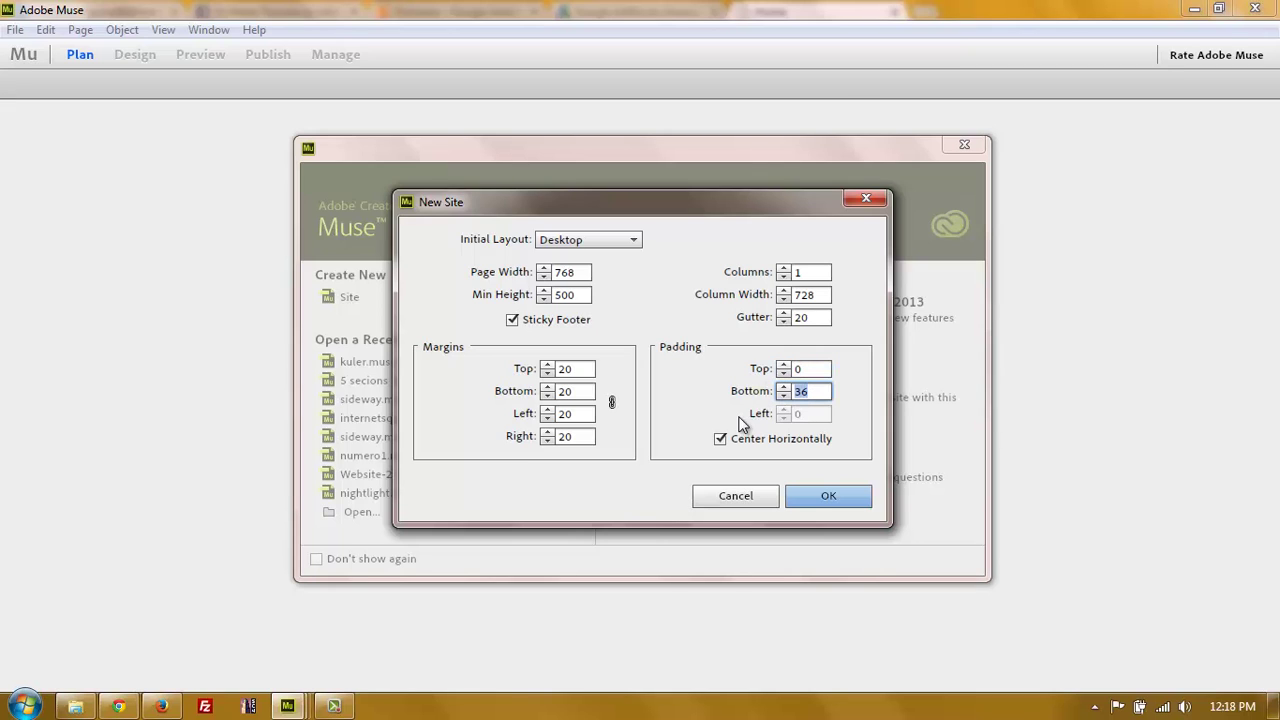
{"action": "type", "text": "0"}
Step: Set all four margins to 0 and create the site
{"action": "double_click", "coordinate": [565, 369]}
{"action": "type", "text": "0"}
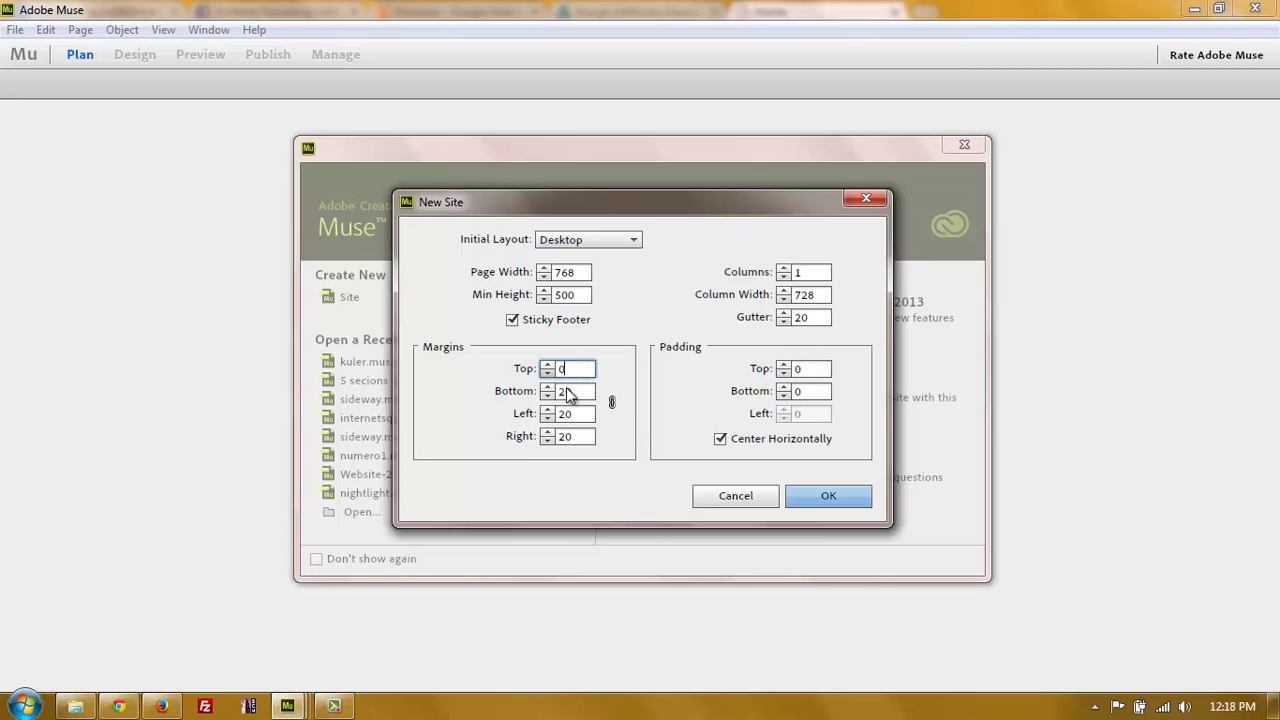
{"action": "double_click", "coordinate": [583, 415]}
{"action": "type", "text": "0"}
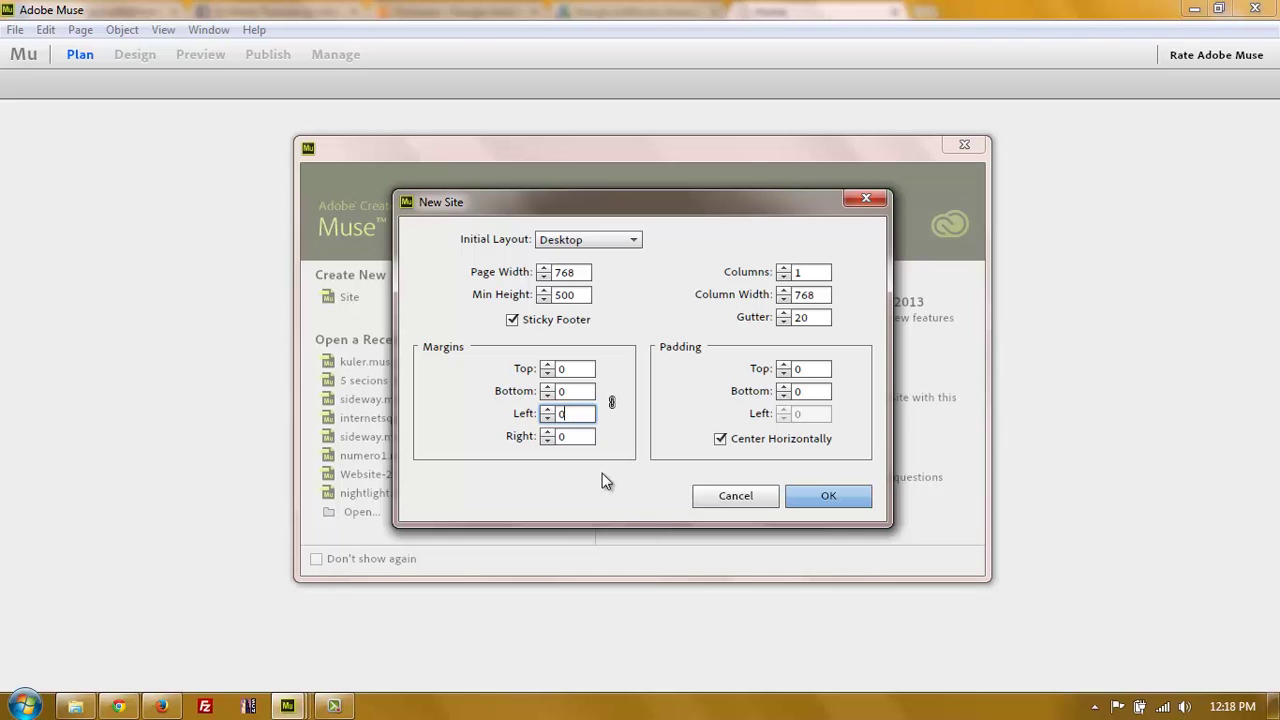
{"action": "left_click", "coordinate": [836, 504]}
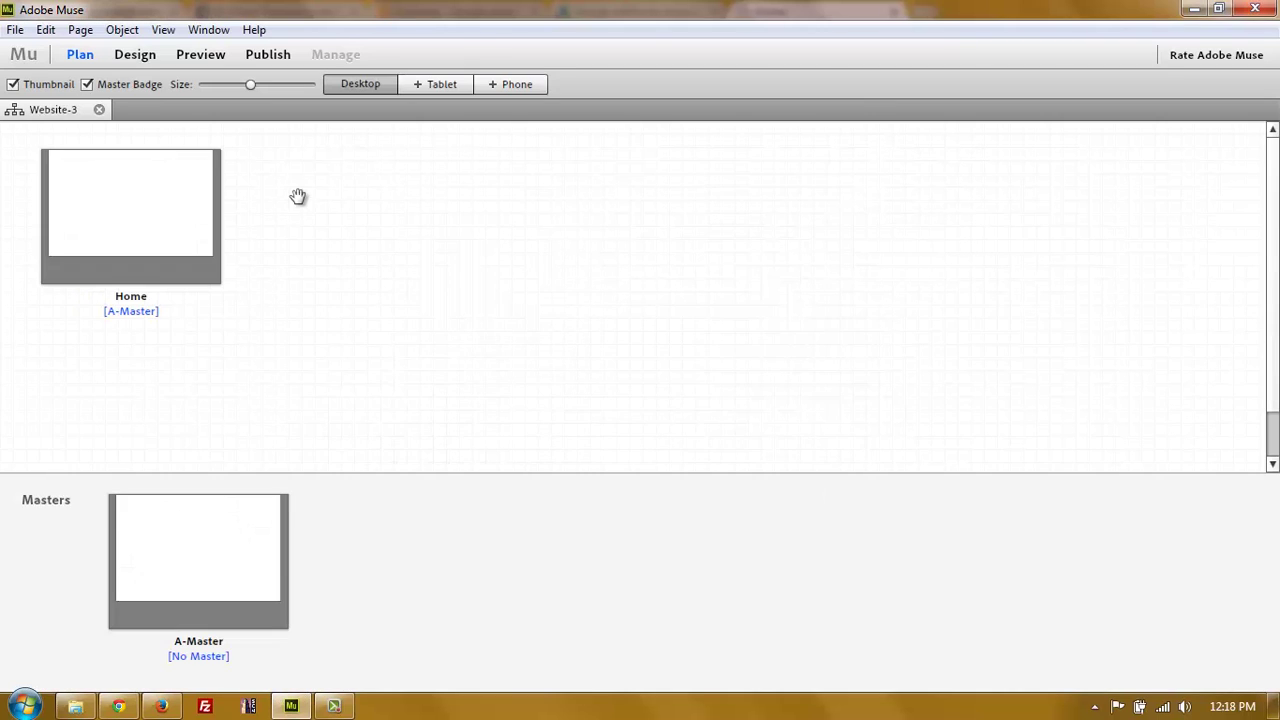
Step: Open the Home page for design and remove the page's stroke
{"action": "double_click", "coordinate": [140, 203]}
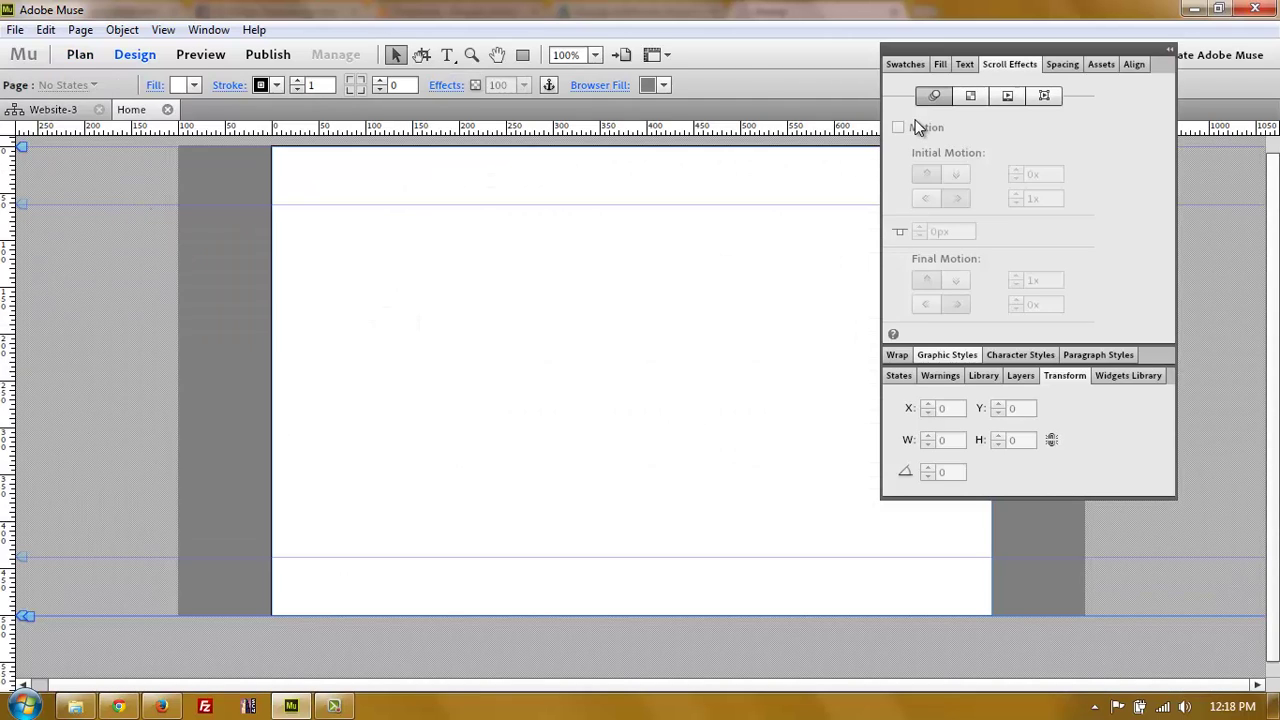
{"action": "left_click_drag", "start_coordinate": [918, 45], "coordinate": [1025, 64]}
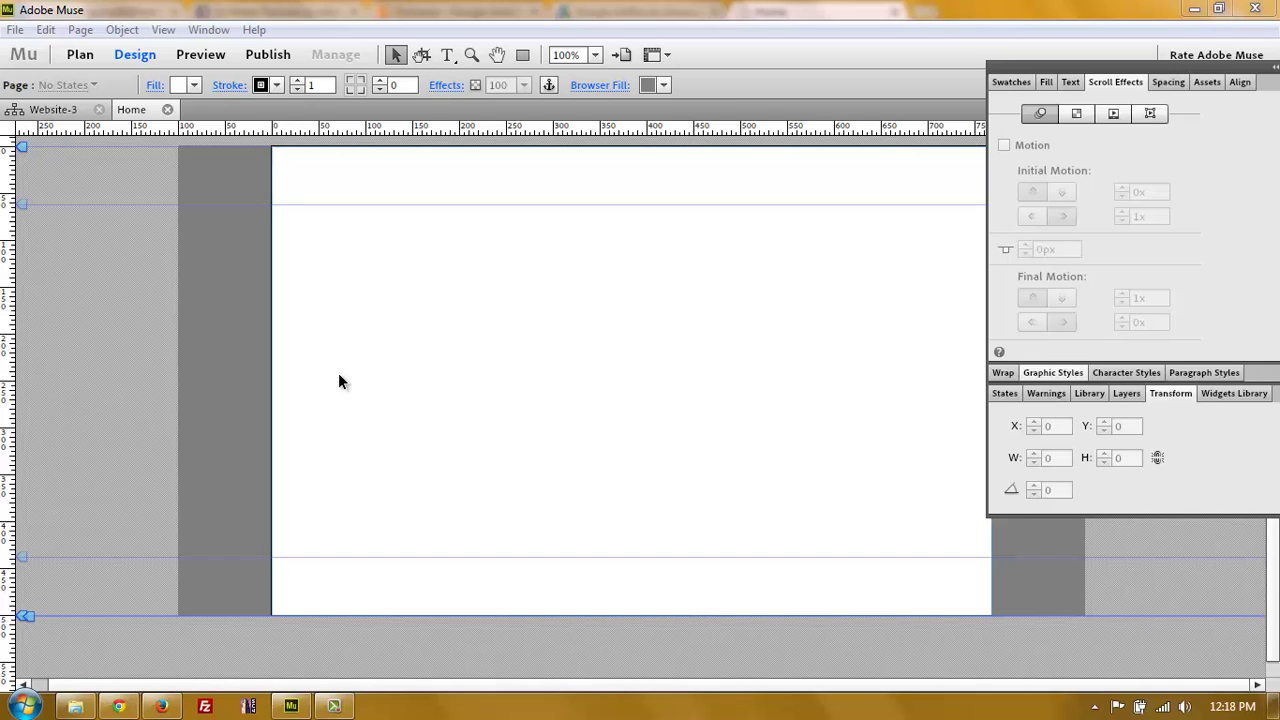
{"action": "left_click", "coordinate": [276, 85]}
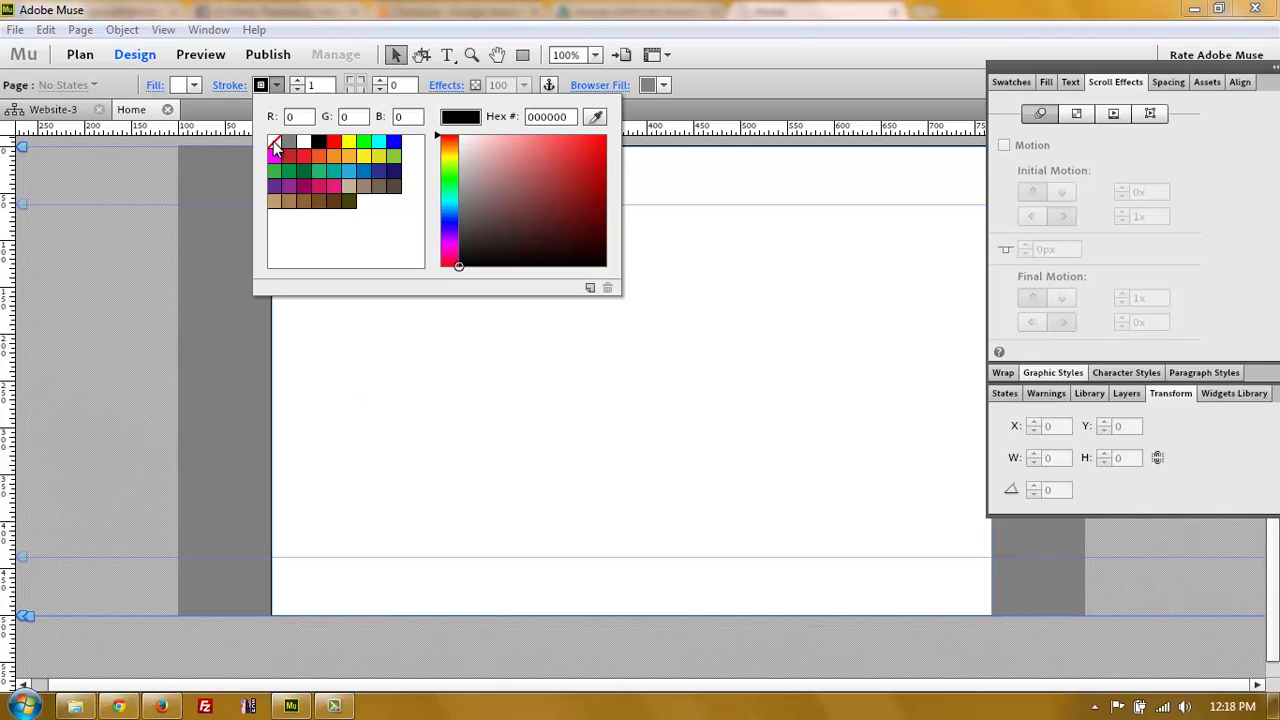
{"action": "left_click", "coordinate": [274, 141]}
{"action": "left_click", "coordinate": [276, 85]}
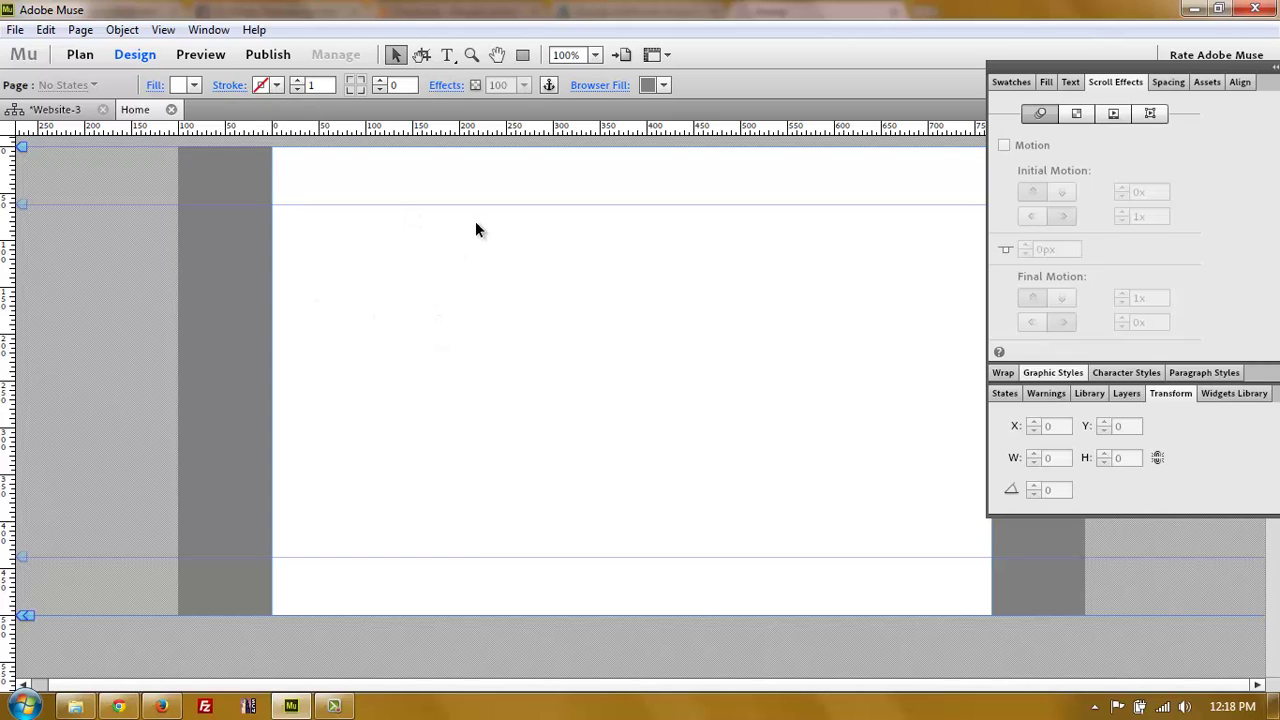
Step: Draw a rectangle about 114 by 124 px on the page, with fill colour C7B299 and no stroke
{"action": "left_click", "coordinate": [523, 56]}
{"action": "left_click_drag", "start_coordinate": [357, 216], "coordinate": [465, 333]}
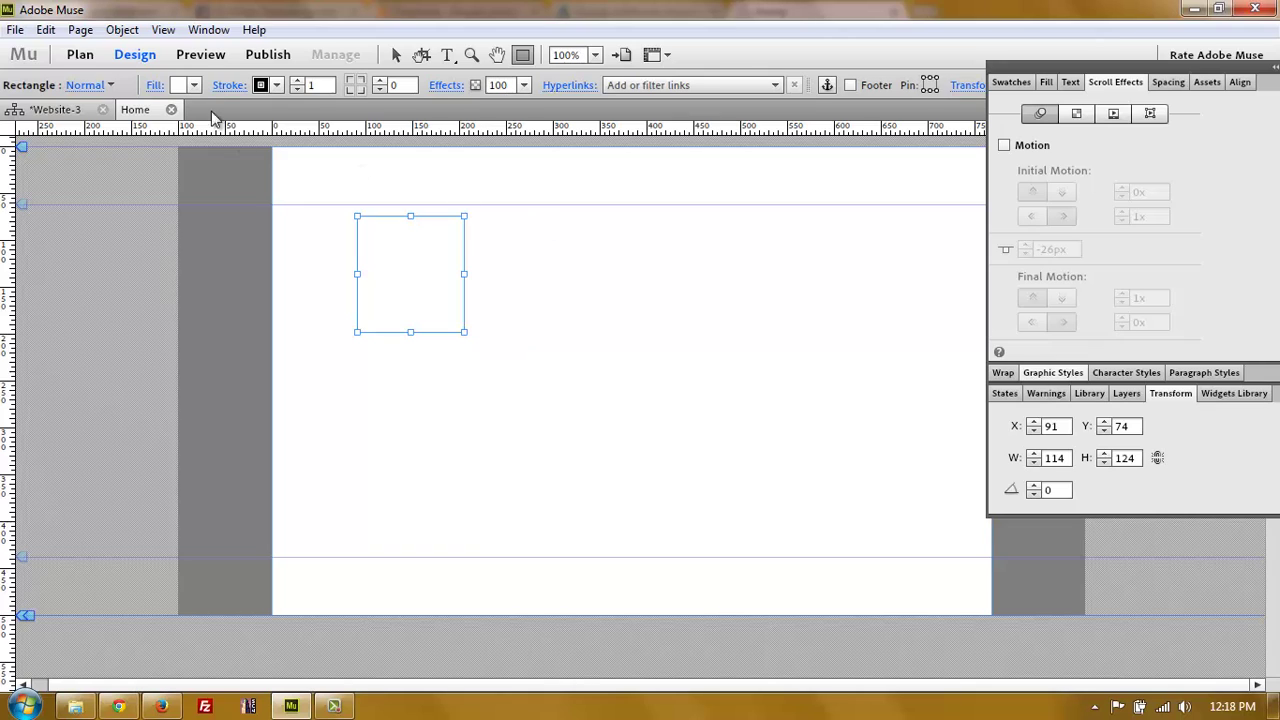
{"action": "left_click", "coordinate": [195, 86]}
{"action": "left_click", "coordinate": [267, 188]}
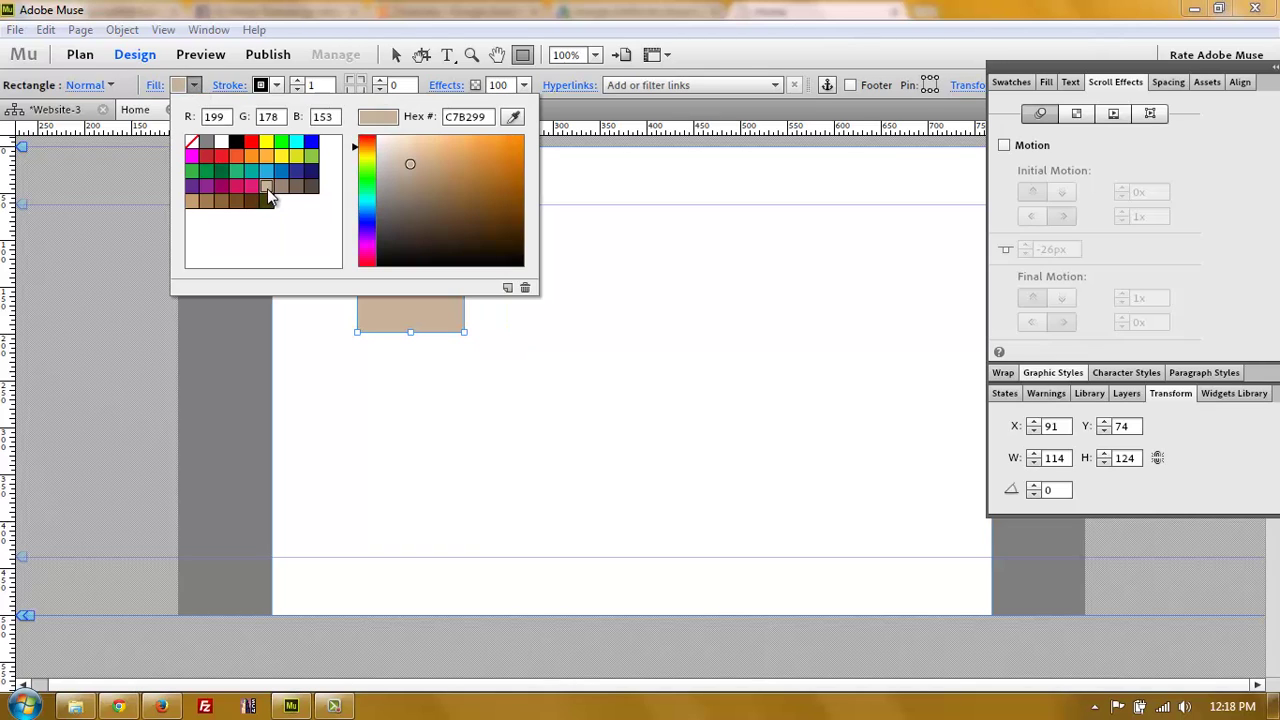
{"action": "left_click", "coordinate": [277, 85]}
{"action": "left_click", "coordinate": [277, 85]}
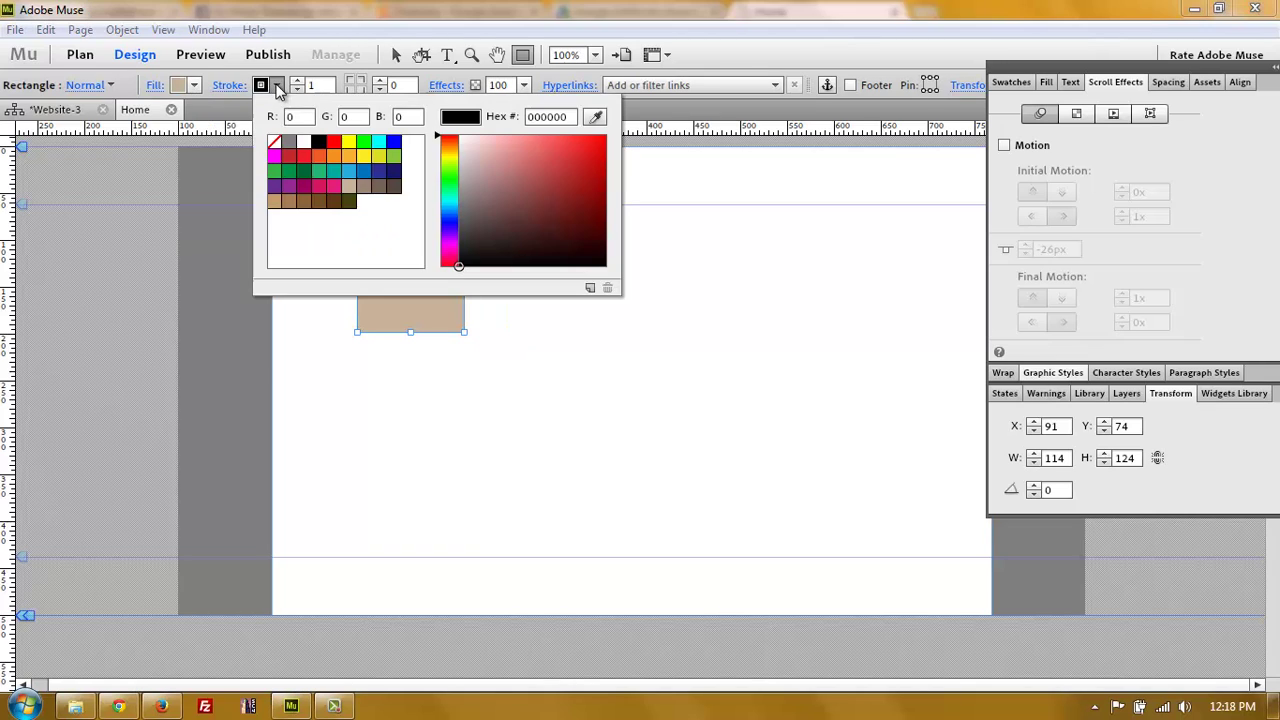
{"action": "left_click", "coordinate": [274, 143]}
{"action": "left_click", "coordinate": [277, 85]}
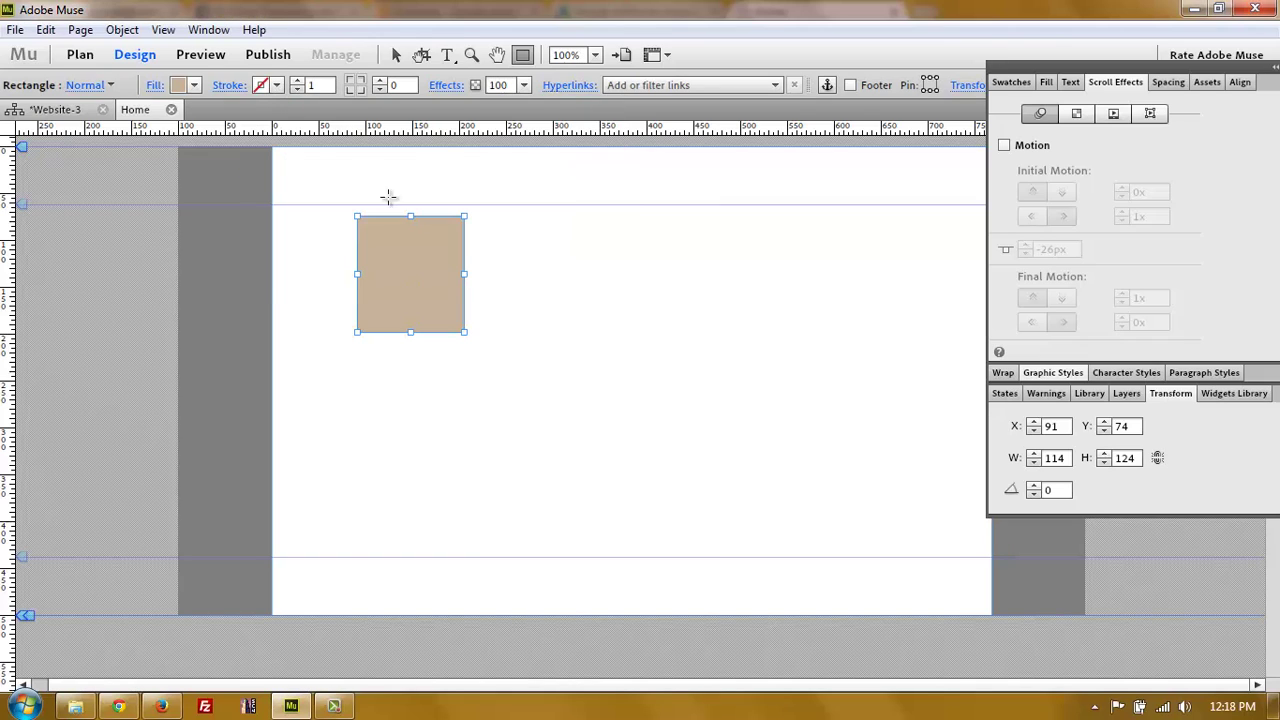
Step: Move the rectangle towards the page's upper-left corner and set its width and height to 1700
{"action": "left_click", "coordinate": [395, 55]}
{"action": "left_click_drag", "start_coordinate": [391, 271], "coordinate": [358, 264]}
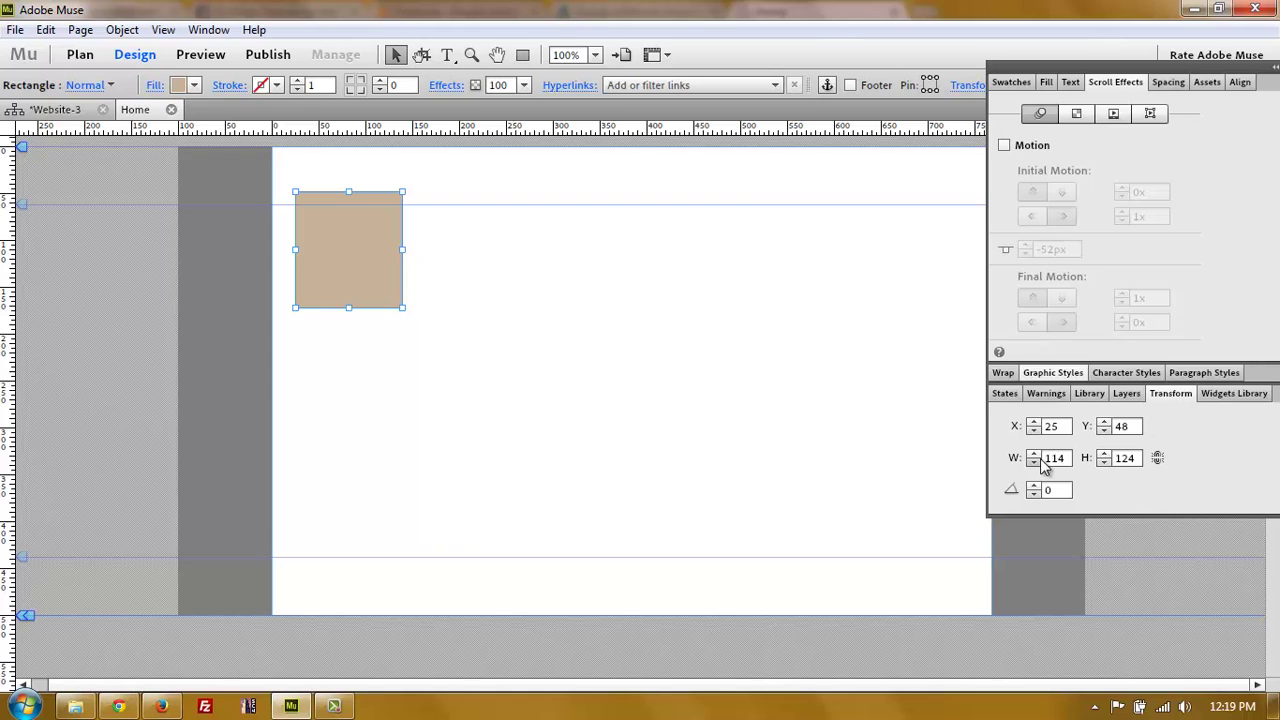
{"action": "left_click_drag", "start_coordinate": [1048, 458], "coordinate": [1066, 457]}
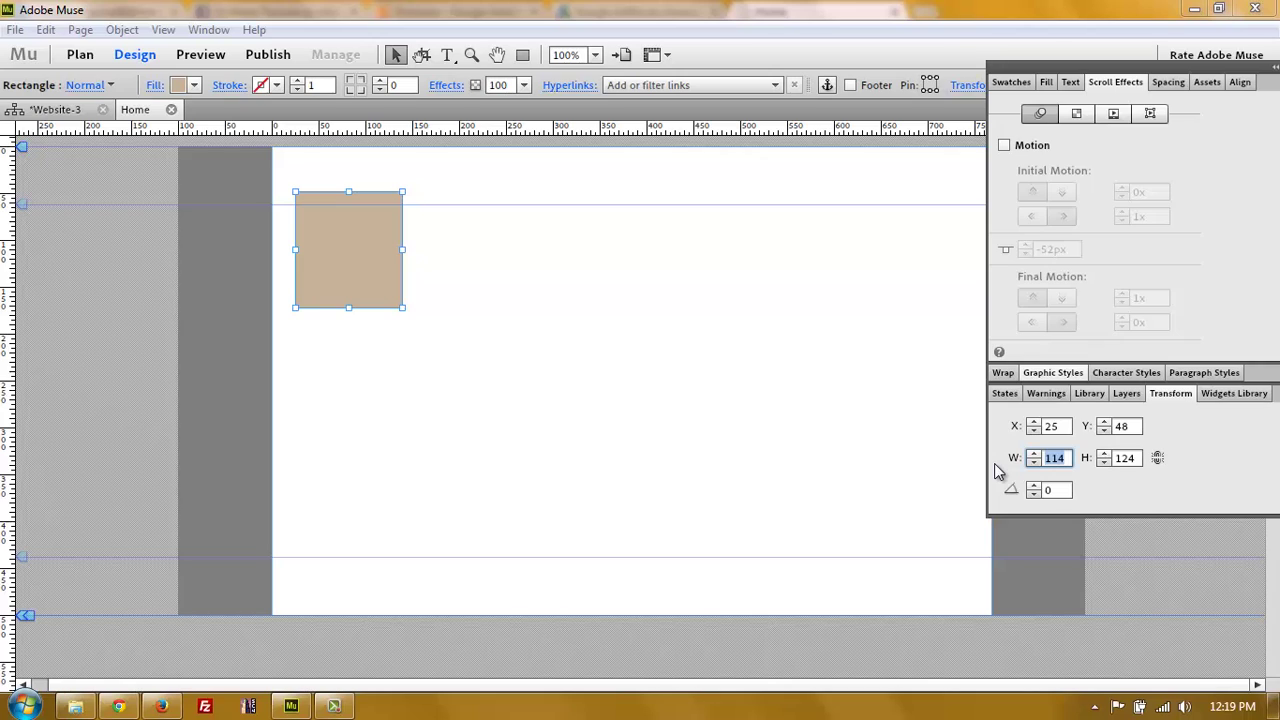
{"action": "type", "text": "1700"}
{"action": "left_click", "coordinate": [1125, 458]}
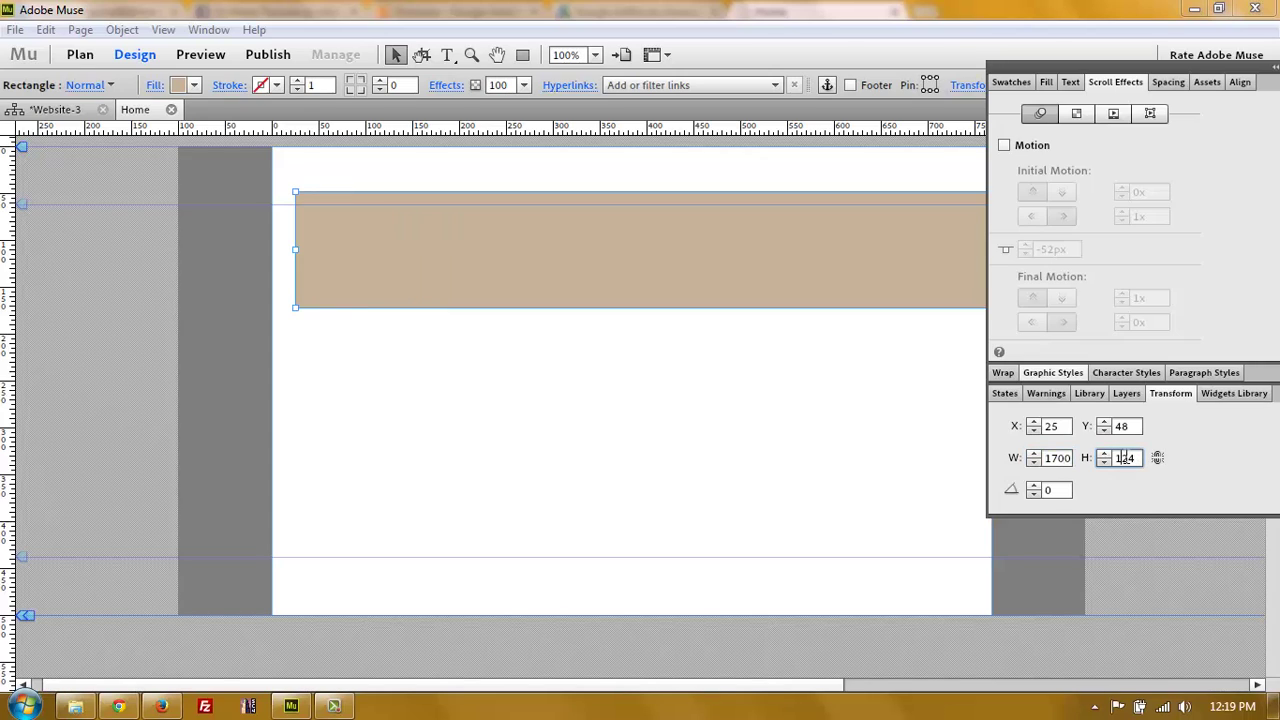
{"action": "double_click", "coordinate": [1125, 458]}
{"action": "type", "text": "1100"}
{"action": "key", "text": "Return"}
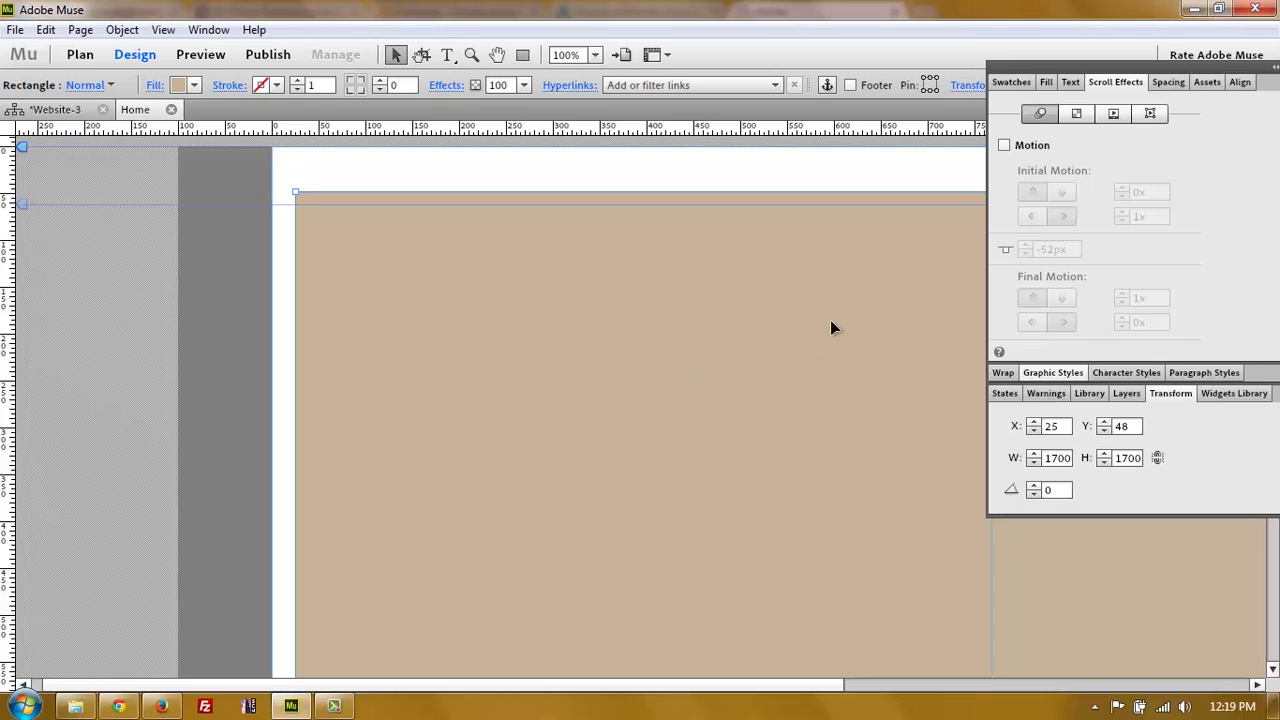
Step: Shift the large rectangle left past the page's left edge and set its Y position to 0
{"action": "left_click_drag", "start_coordinate": [831, 329], "coordinate": [542, 331]}
{"action": "left_click_drag", "start_coordinate": [837, 309], "coordinate": [735, 327]}
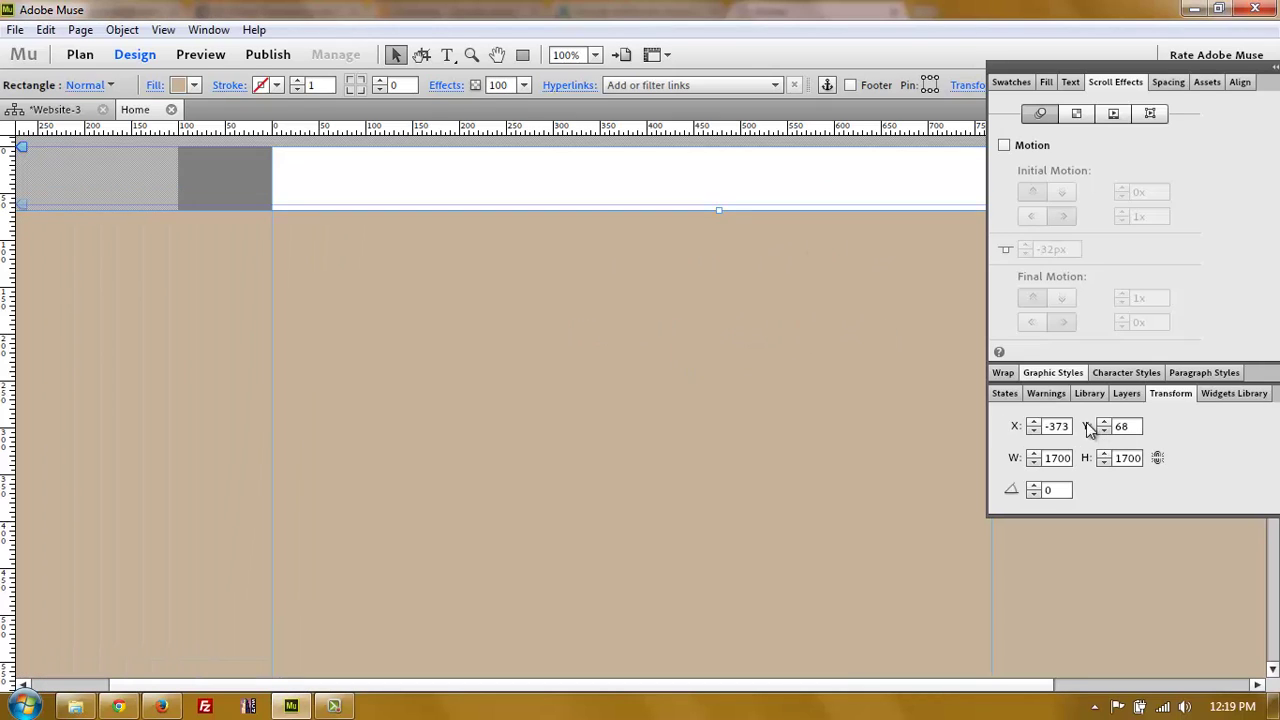
{"action": "left_click", "coordinate": [1122, 426]}
{"action": "type", "text": "0"}
{"action": "key", "text": "Return"}
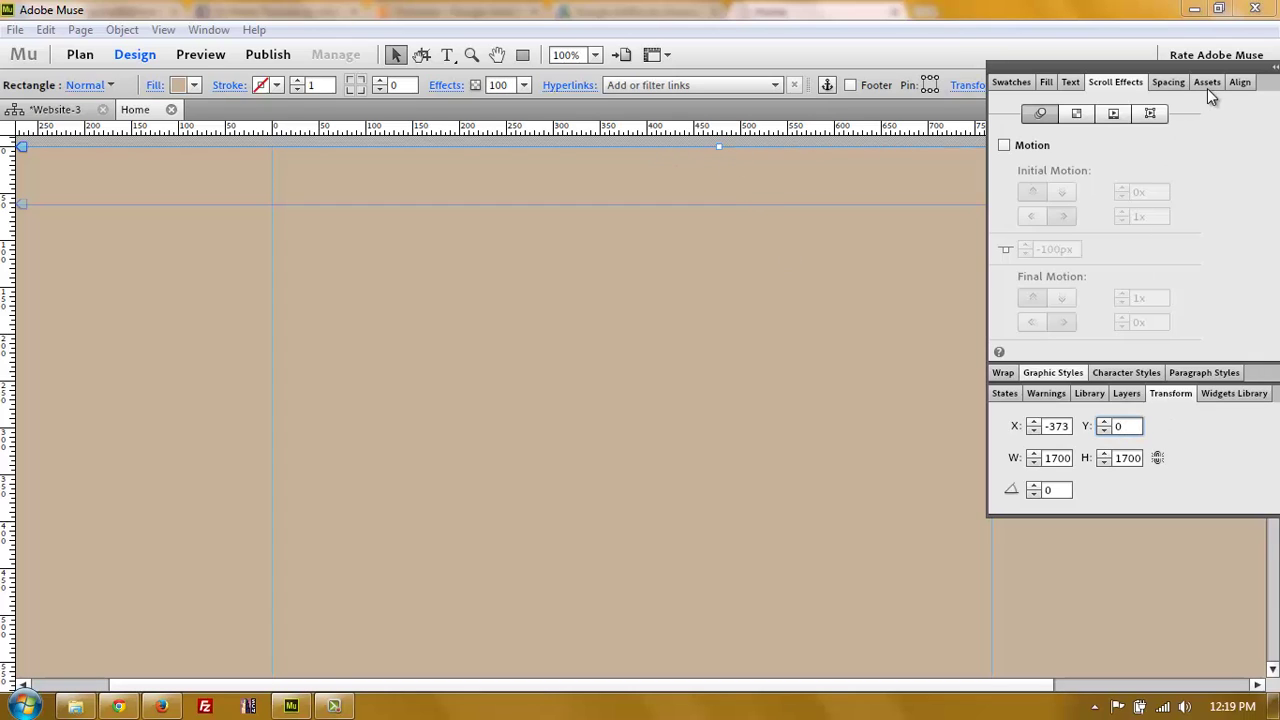
Step: Centre the rectangle horizontally using Align to Content Area
{"action": "left_click", "coordinate": [1239, 84]}
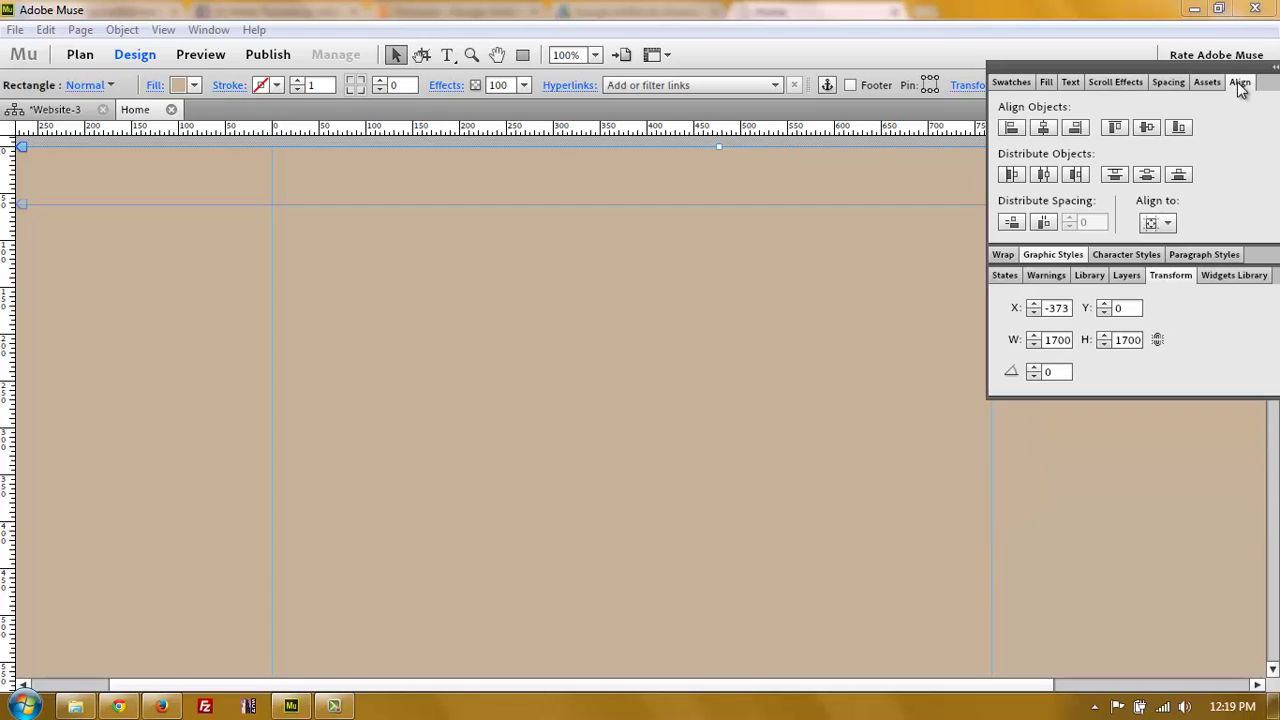
{"action": "left_click", "coordinate": [1163, 226]}
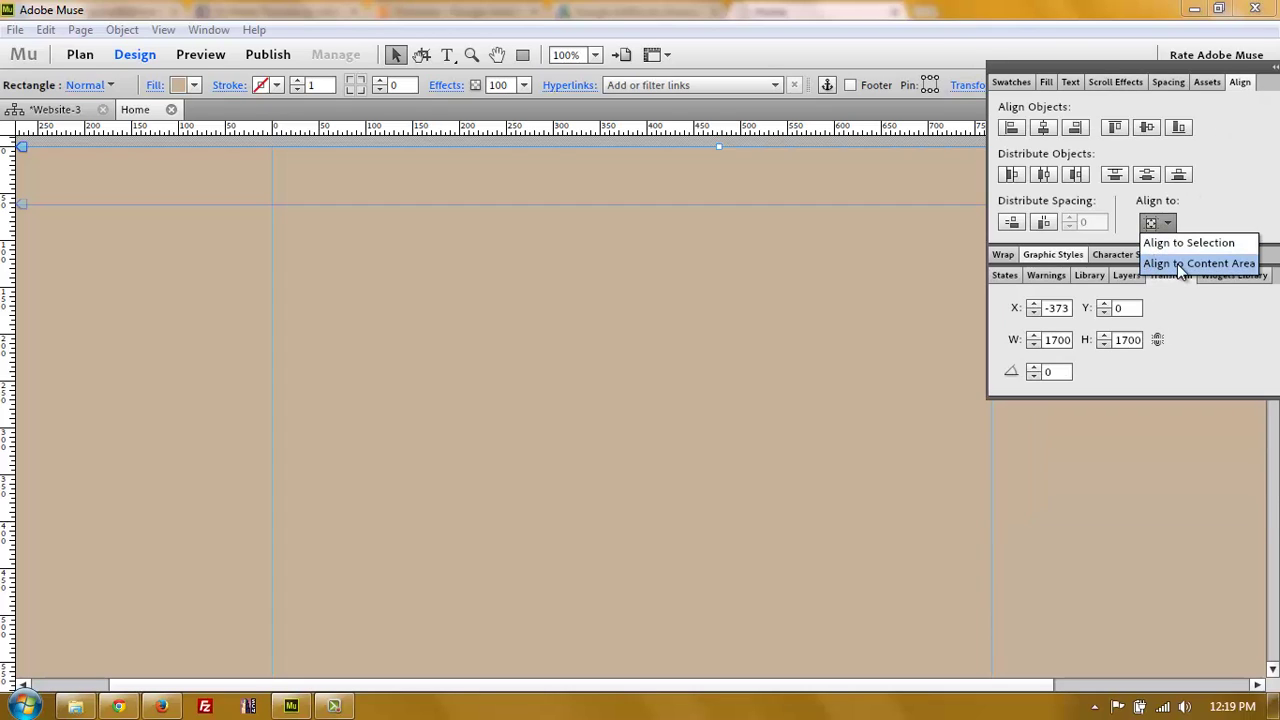
{"action": "left_click", "coordinate": [1182, 266]}
{"action": "left_click", "coordinate": [1044, 127]}
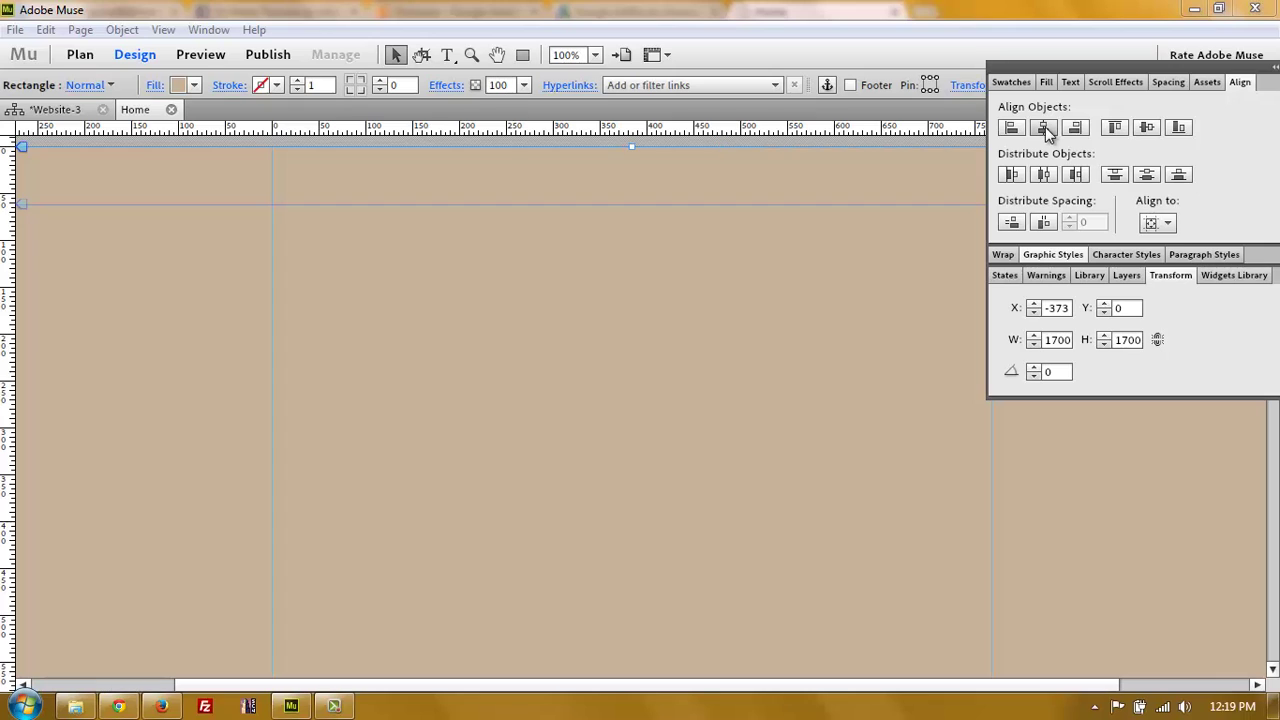
Step: Set the view to 25% and place a copy of the rectangle directly below the original at Y 1700
{"action": "left_click", "coordinate": [566, 54]}
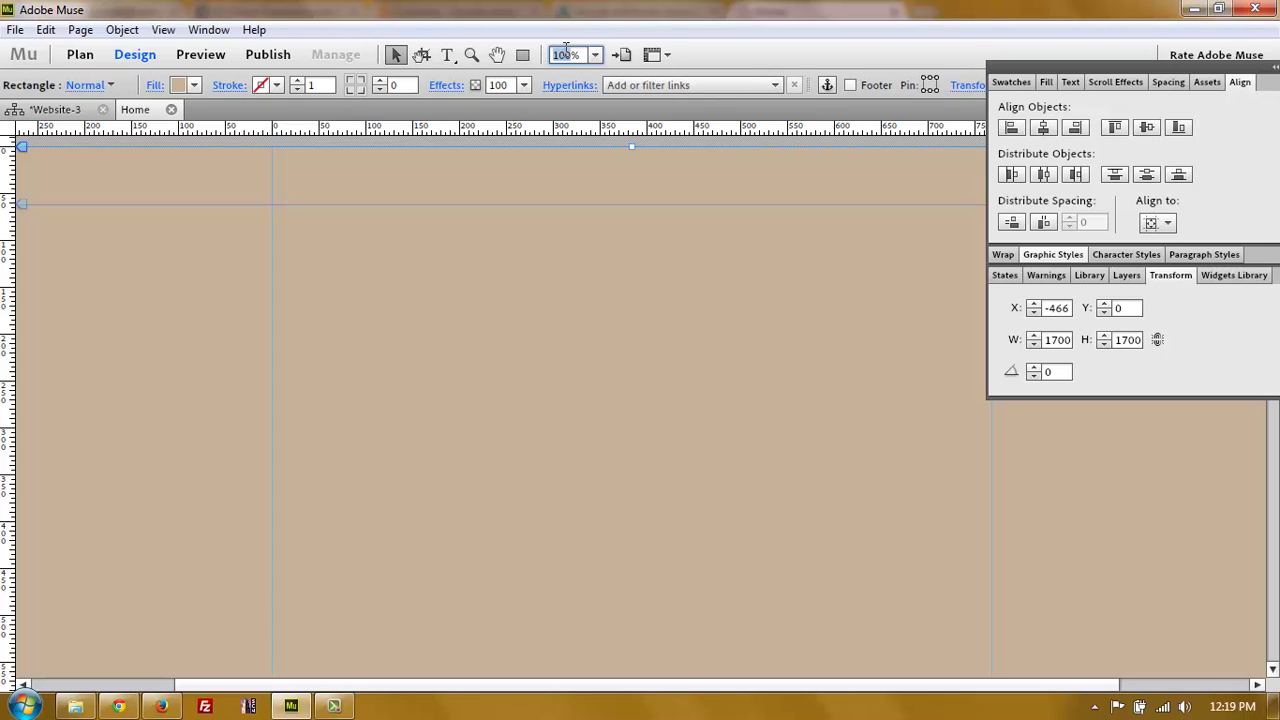
{"action": "type", "text": "25"}
{"action": "key", "text": "Return"}
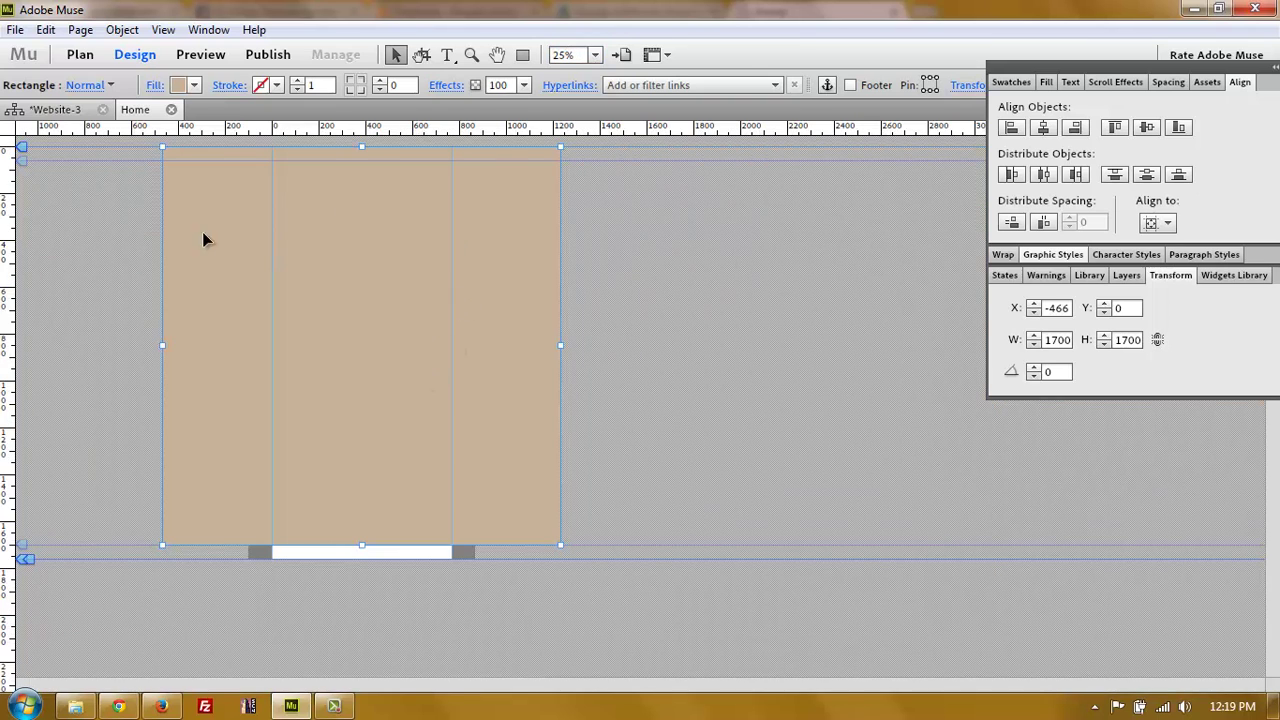
{"action": "left_click", "coordinate": [707, 339]}
{"action": "left_click", "coordinate": [404, 252]}
{"action": "left_click_drag", "start_coordinate": [348, 322], "coordinate": [351, 571]}
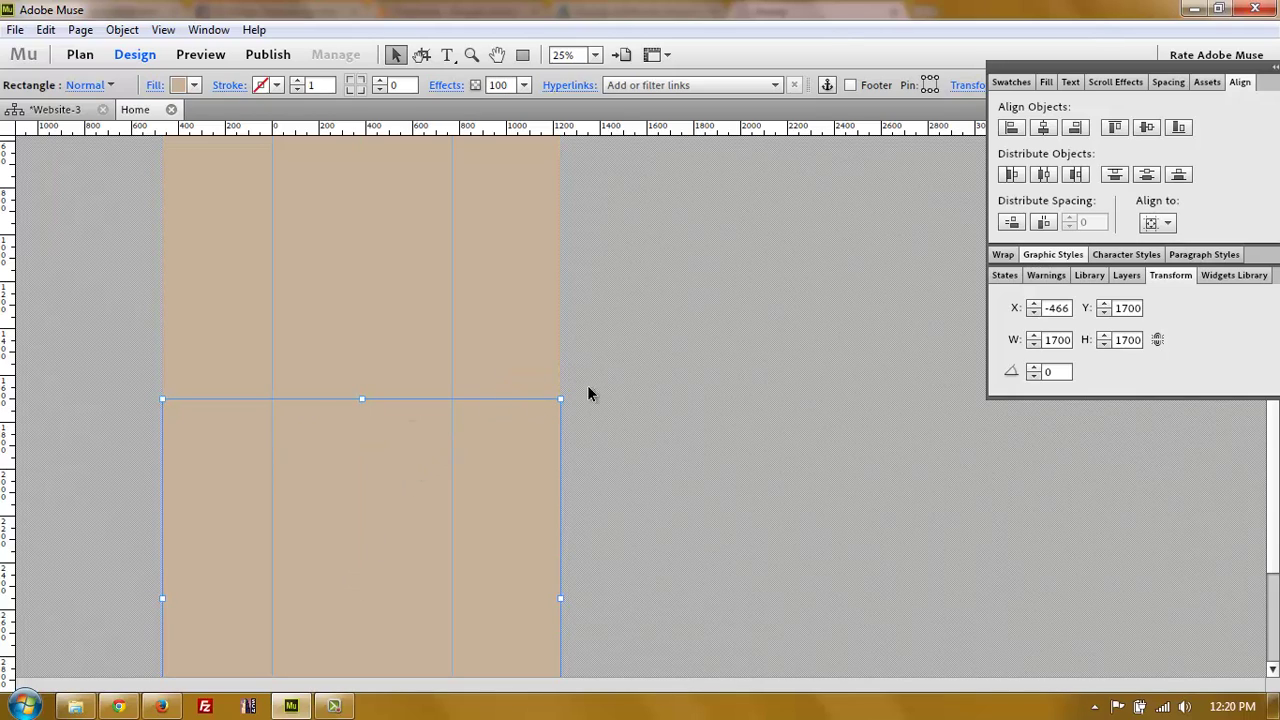
Step: Change the copied rectangle's fill colour to 998675
{"action": "left_click", "coordinate": [194, 85]}
{"action": "left_click", "coordinate": [280, 190]}
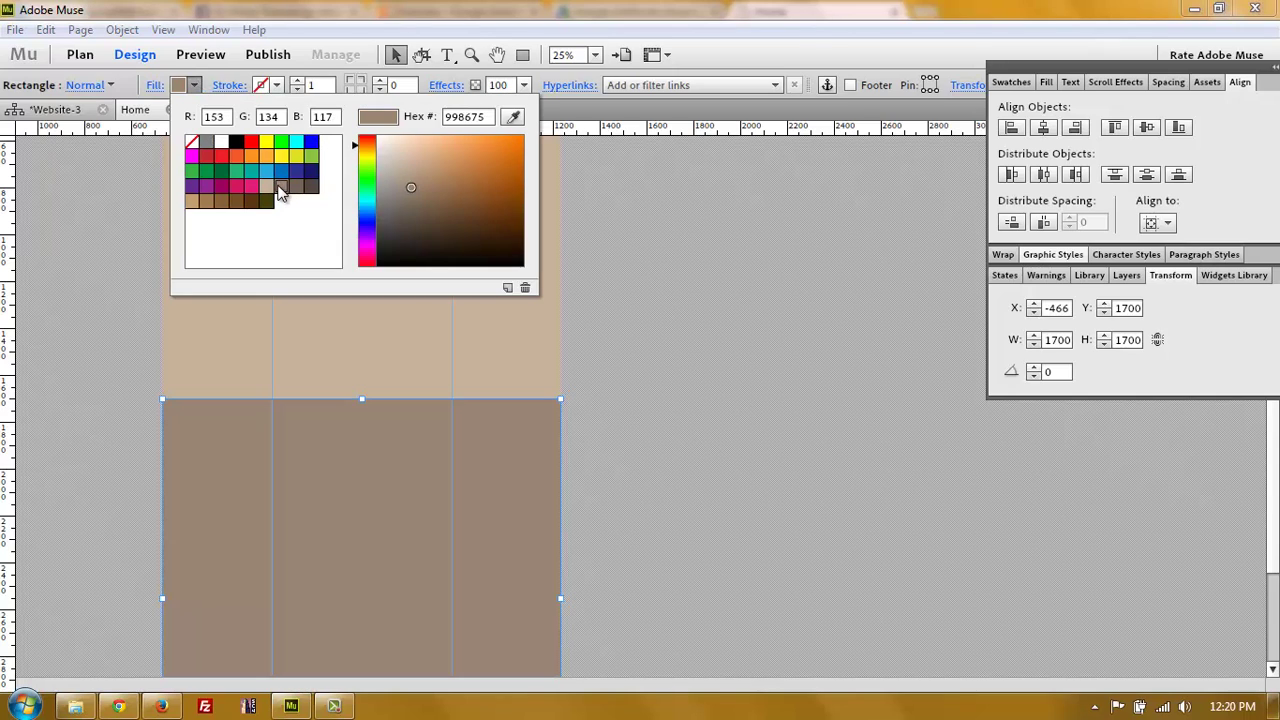
{"action": "left_click", "coordinate": [652, 483]}
Step: Place a copy of the darker rectangle directly beneath it at Y 3400
{"action": "scroll", "coordinate": [641, 442], "scroll_direction": "down", "scroll_amount": 3}
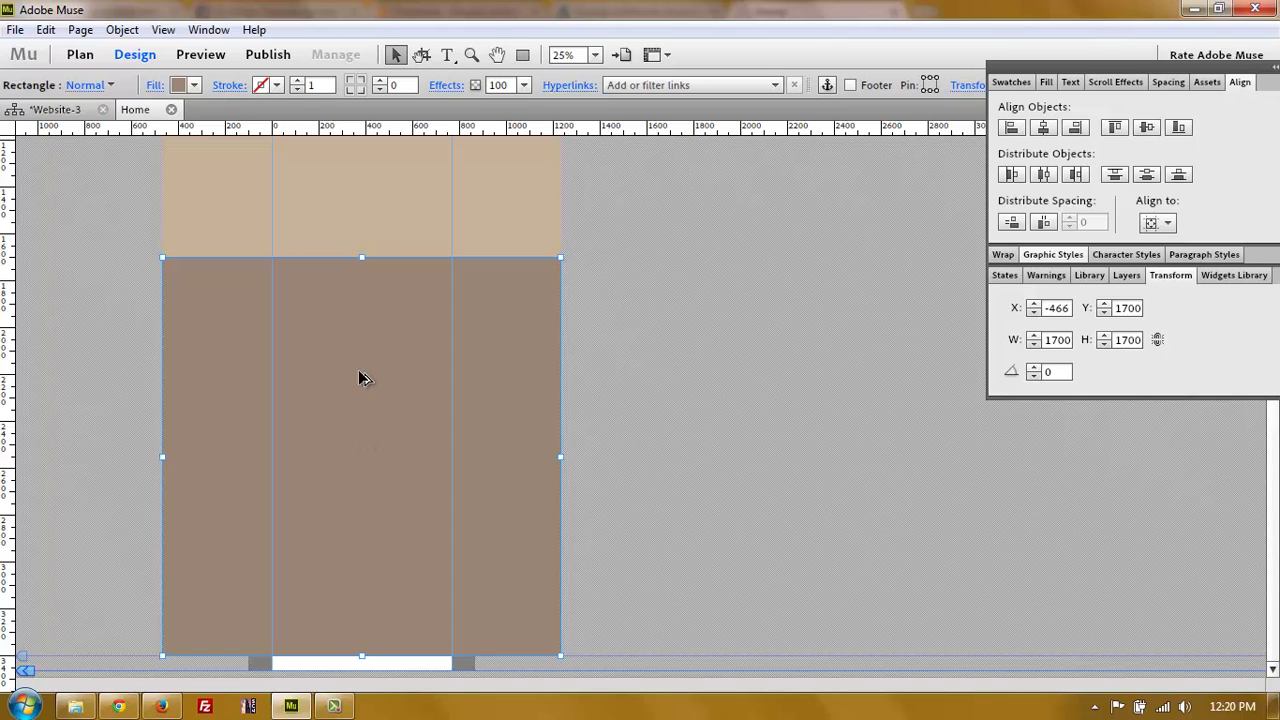
{"action": "left_click_drag", "start_coordinate": [366, 343], "coordinate": [363, 590]}
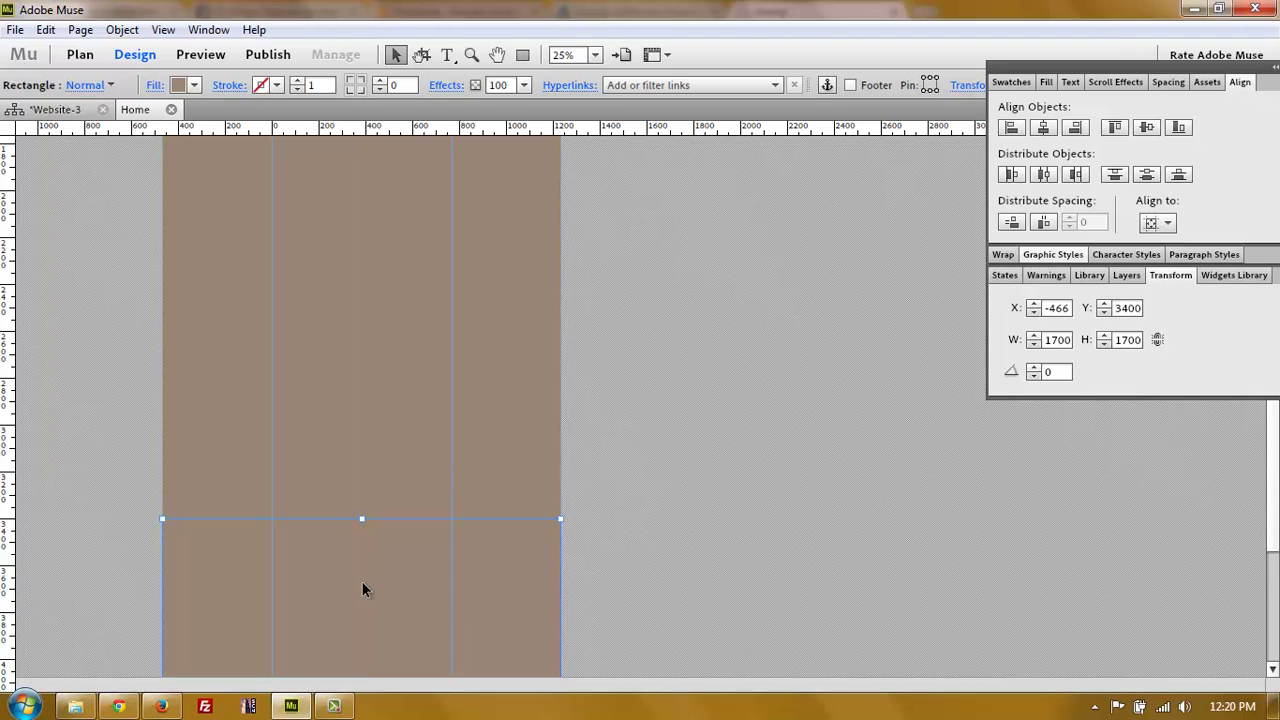
Step: Change the third rectangle's fill colour to 736357
{"action": "left_click", "coordinate": [194, 85]}
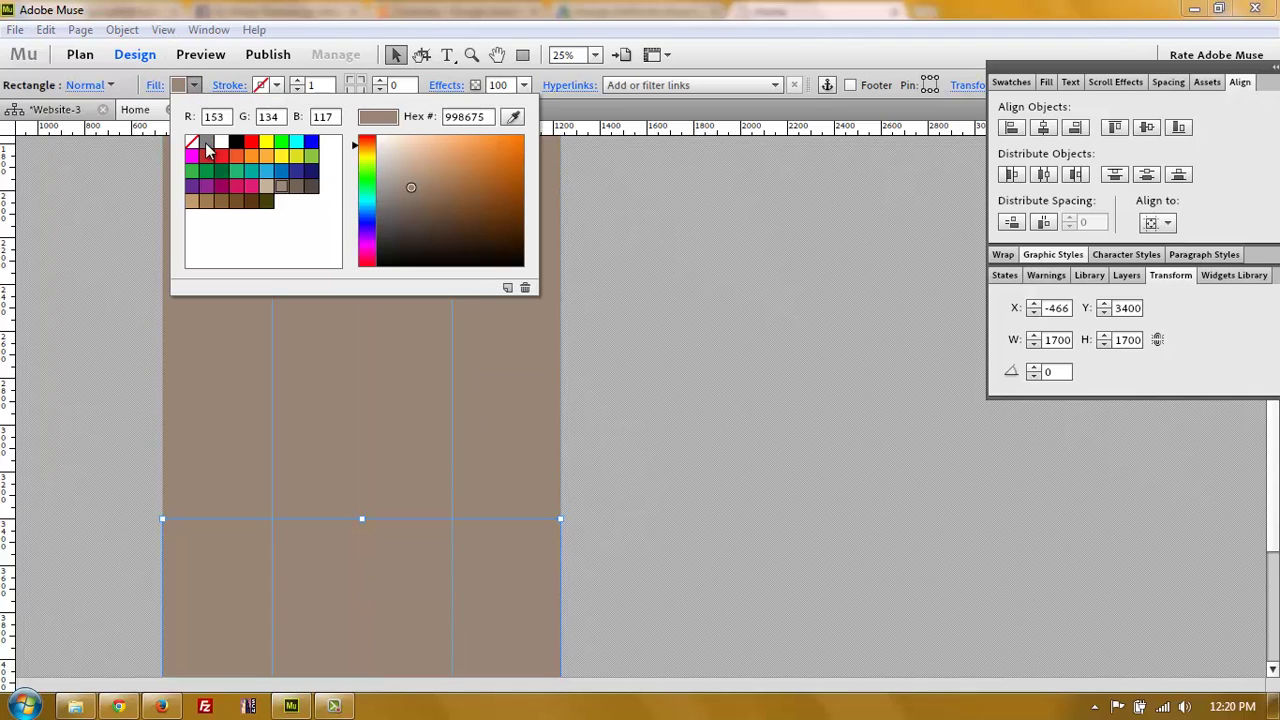
{"action": "left_click", "coordinate": [296, 186]}
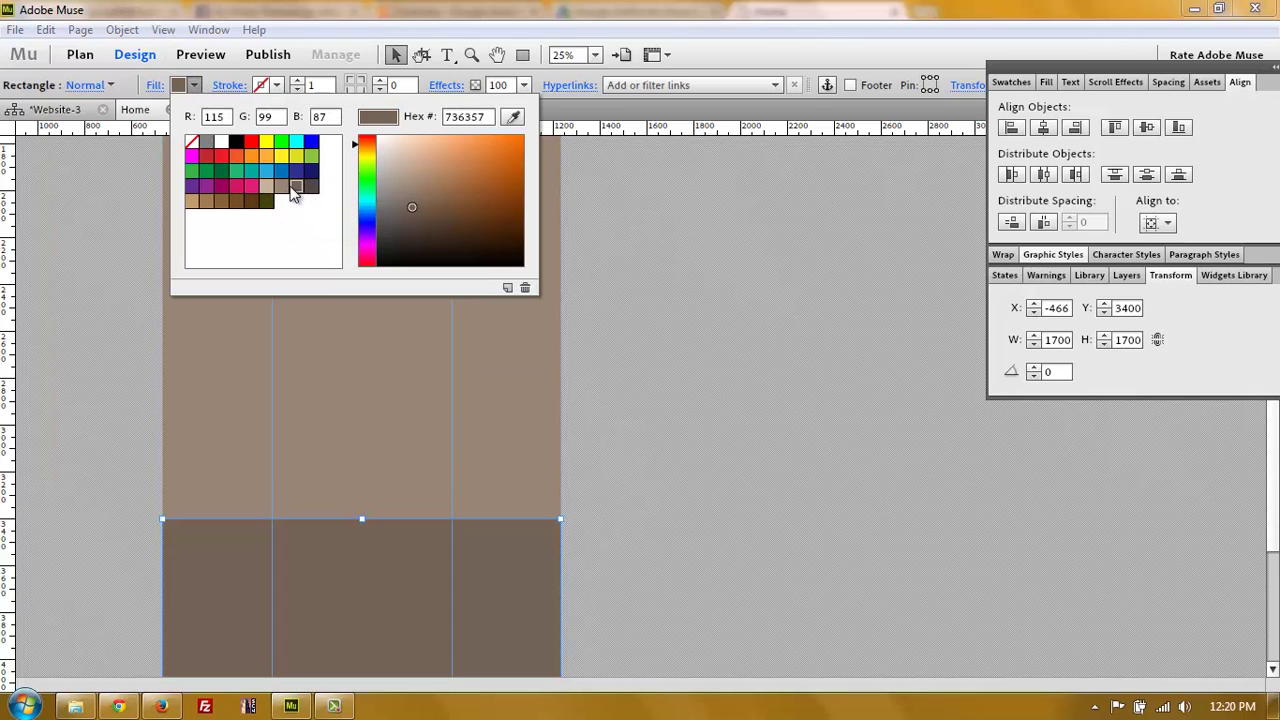
{"action": "left_click", "coordinate": [648, 479]}
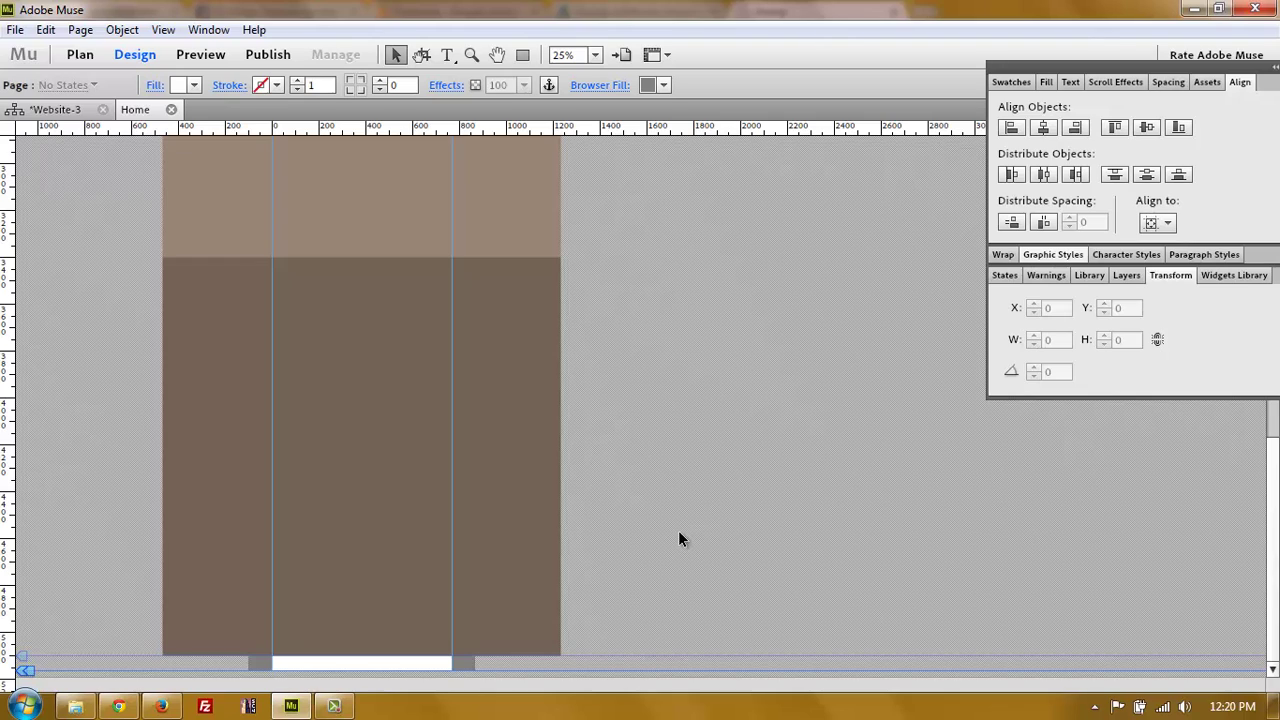
Step: Place face.png from the assets folder near the top of the first section
{"action": "scroll", "coordinate": [648, 524], "scroll_direction": "up", "scroll_amount": 5}
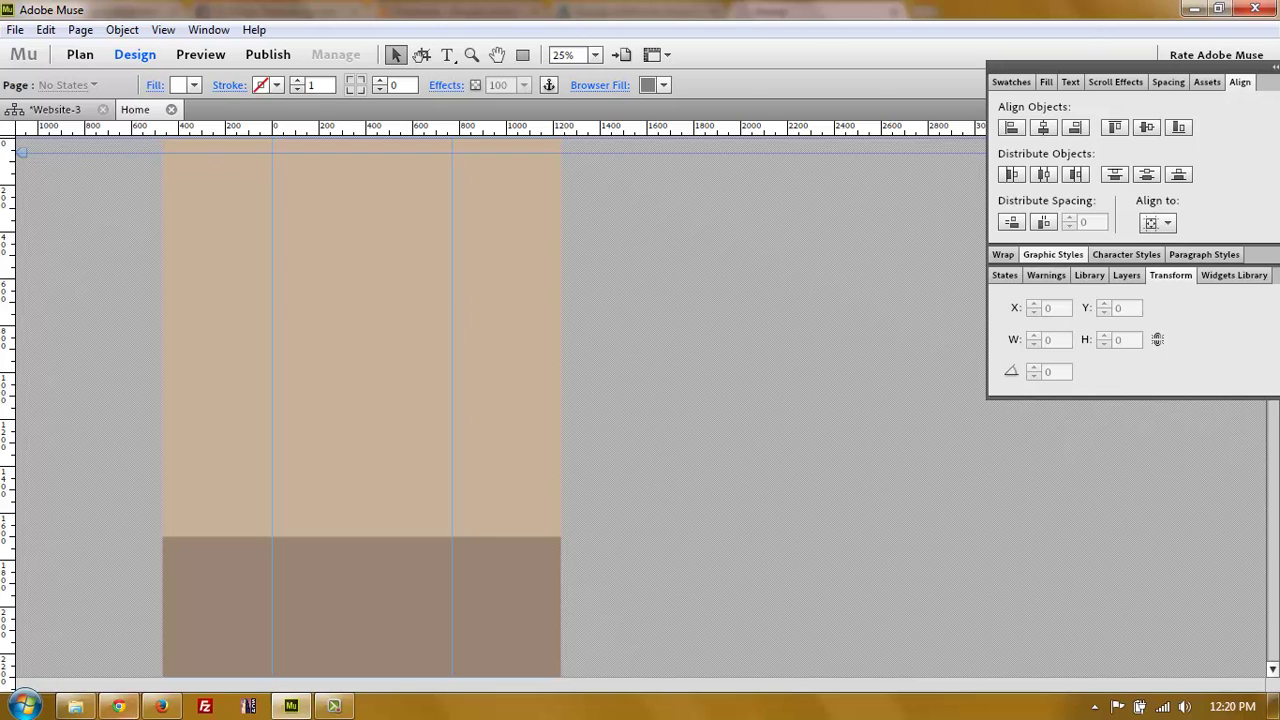
{"action": "left_click", "coordinate": [75, 708]}
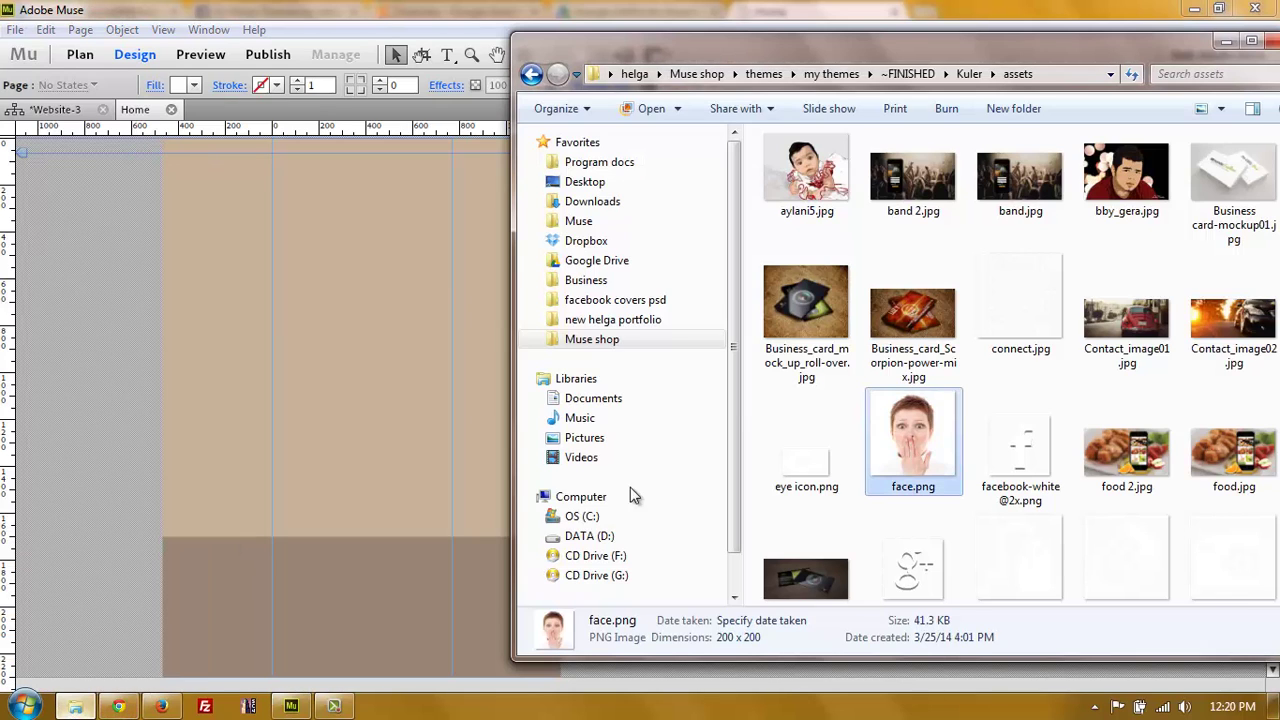
{"action": "left_click_drag", "start_coordinate": [443, 253], "coordinate": [357, 217]}
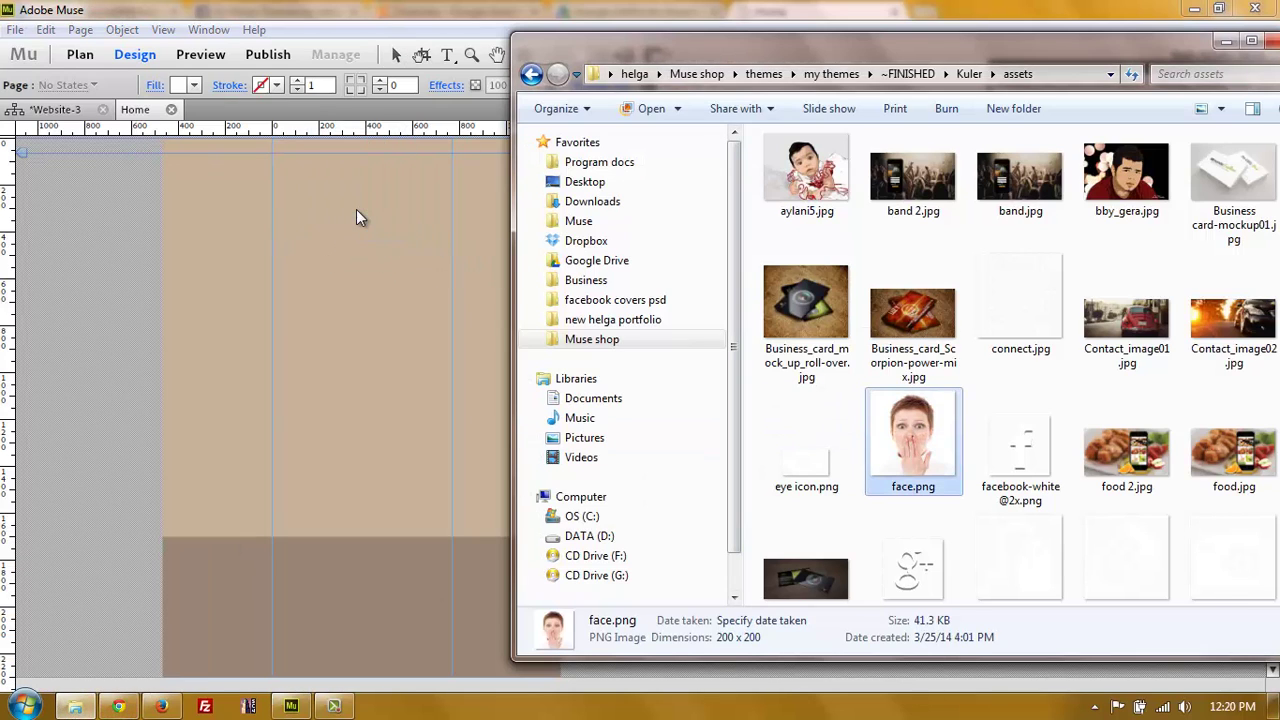
{"action": "left_click", "coordinate": [323, 190]}
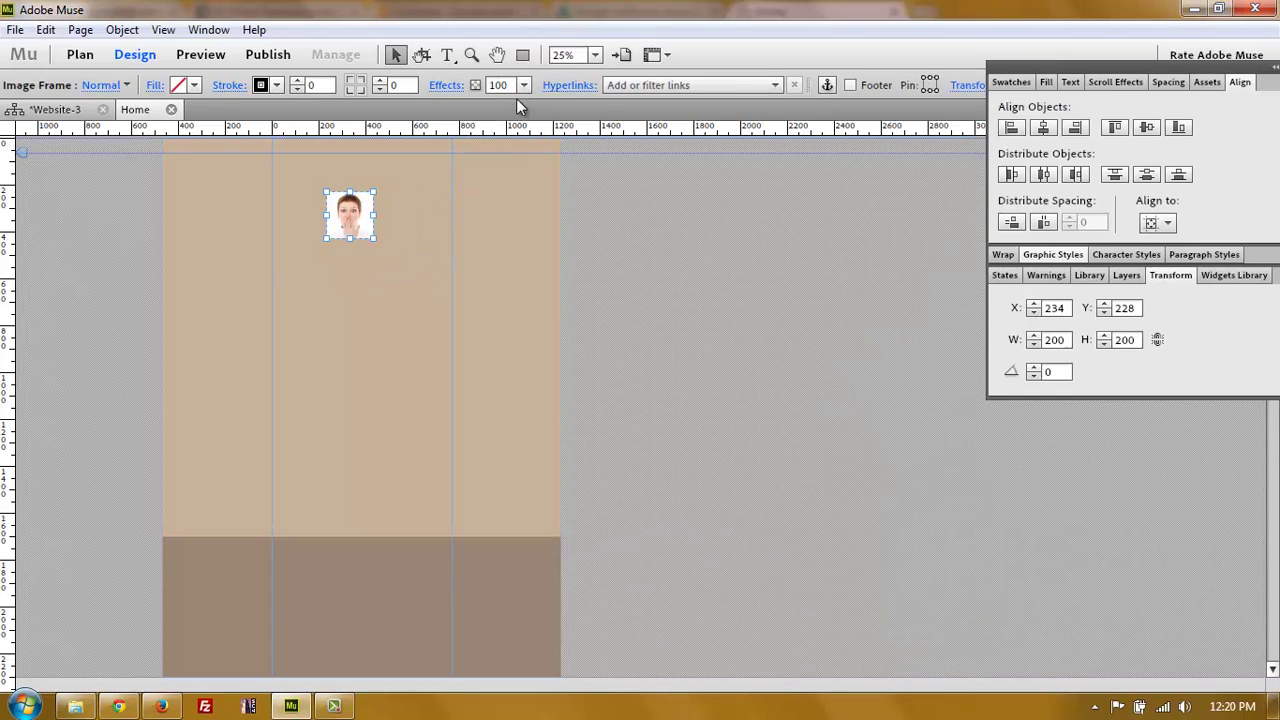
Step: Move the face image to the centre of the page at X 284, Y 108 and set its corner radius to 100
{"action": "left_click_drag", "start_coordinate": [356, 92], "coordinate": [360, 86]}
{"action": "left_click", "coordinate": [410, 85]}
{"action": "type", "text": "00"}
{"action": "key", "text": "Return"}
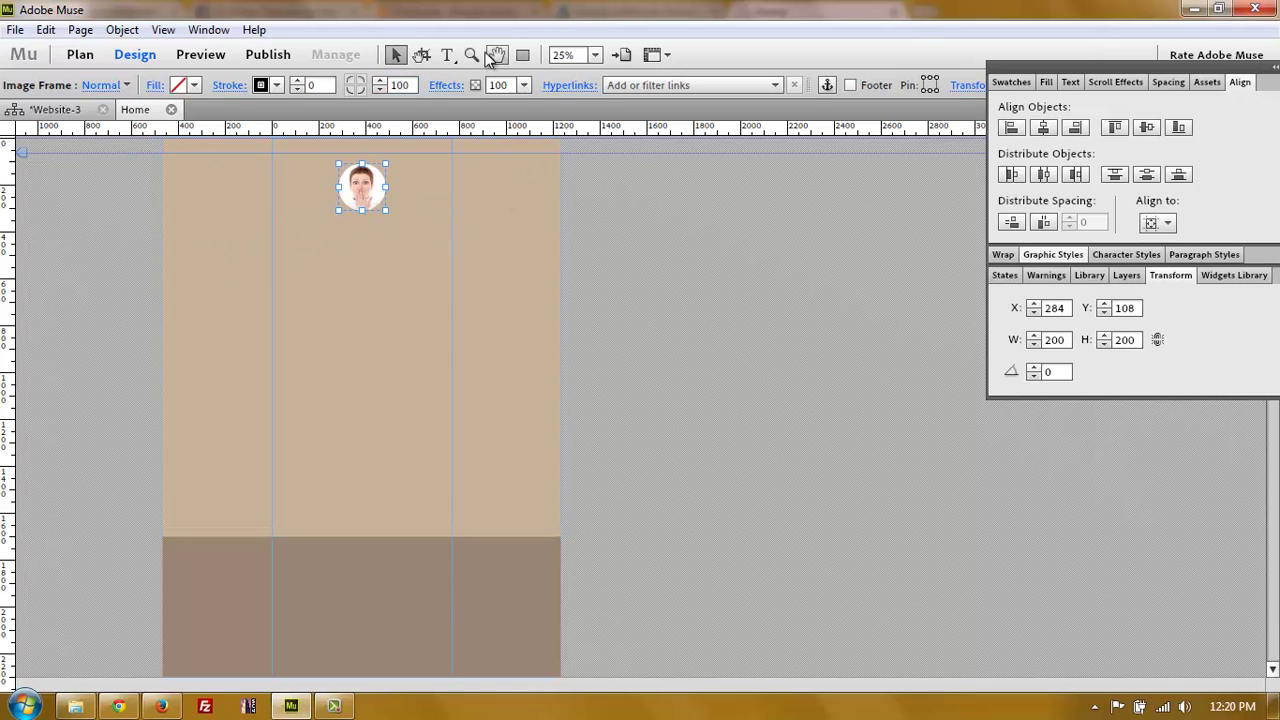
Step: Add a text frame about 702 by 190 px below the face image containing "Some dummy text"
{"action": "left_click", "coordinate": [446, 54]}
{"action": "left_click_drag", "start_coordinate": [280, 231], "coordinate": [445, 275]}
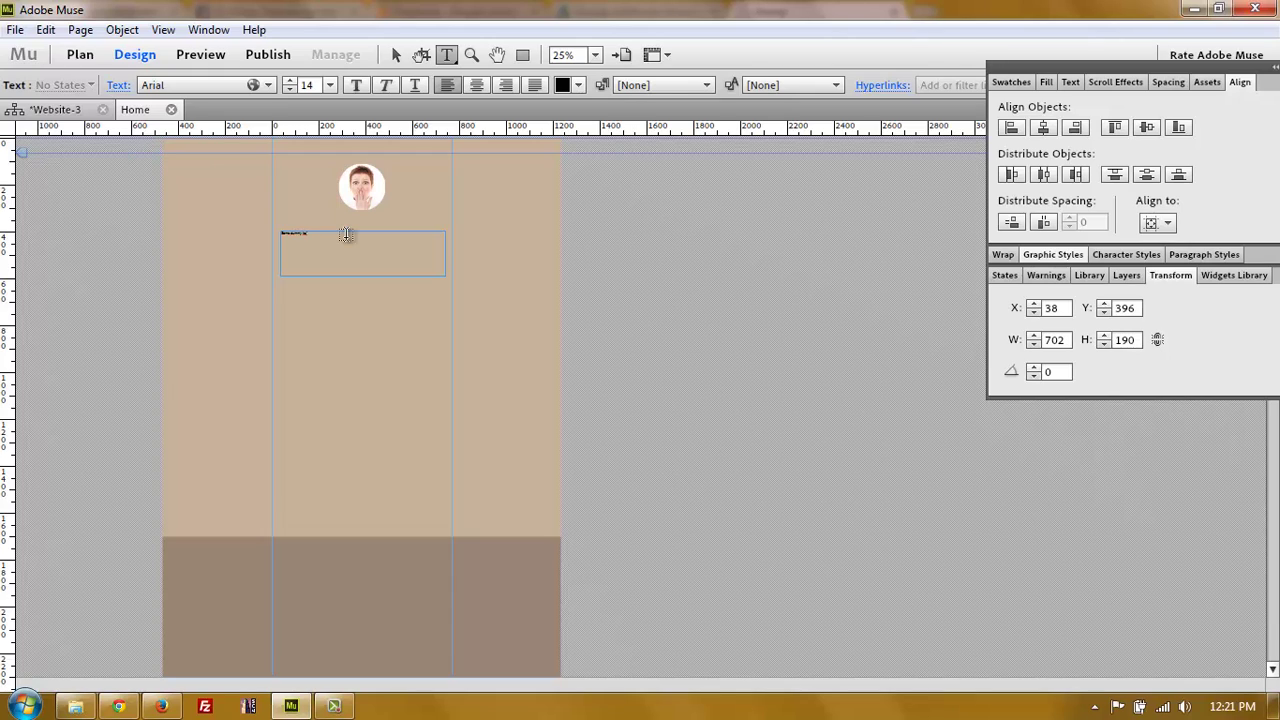
{"action": "left_click", "coordinate": [396, 54]}
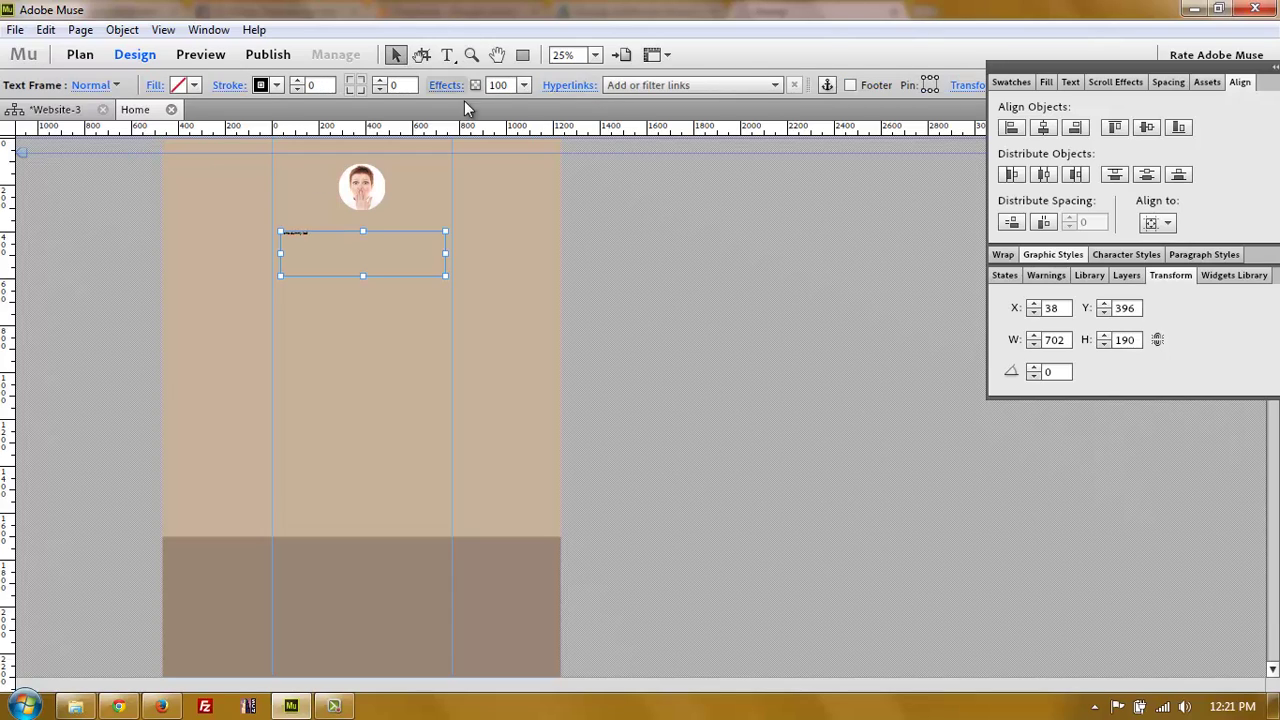
Step: Set the text frame's text colour to white (FFFFFF) and its font size to 72
{"action": "left_click", "coordinate": [1070, 82]}
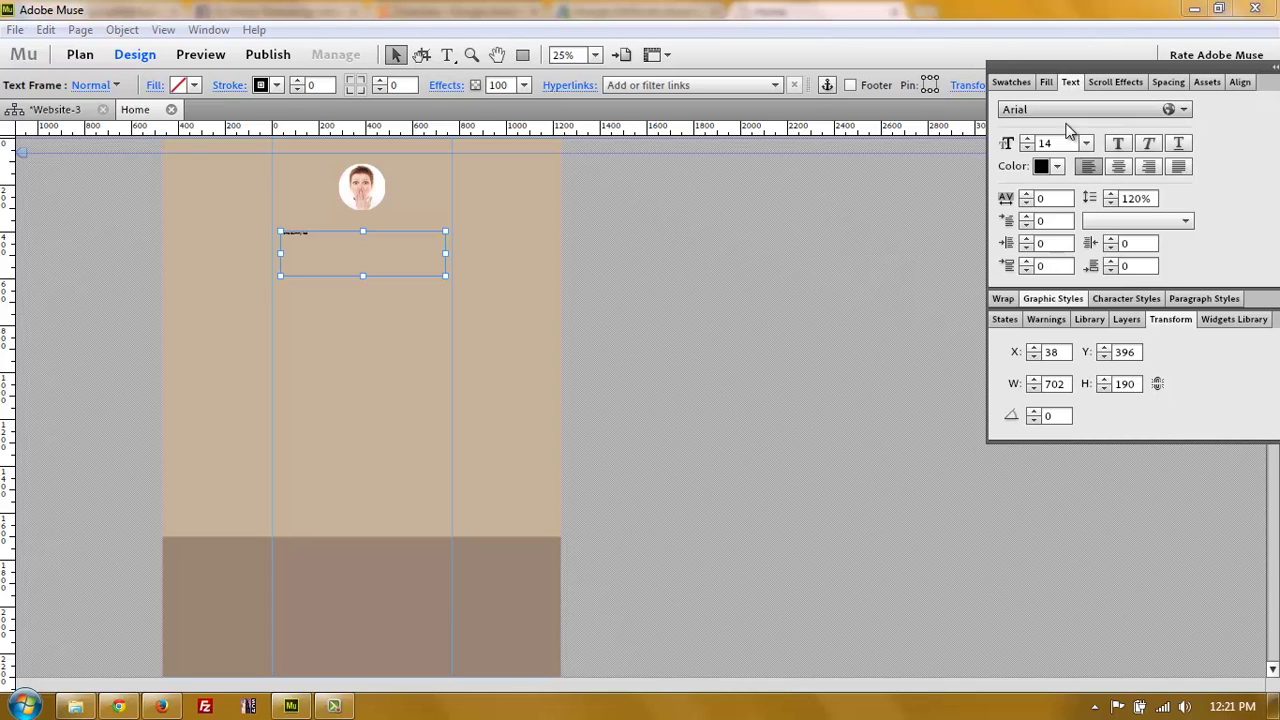
{"action": "left_click", "coordinate": [1055, 167]}
{"action": "left_click", "coordinate": [954, 224]}
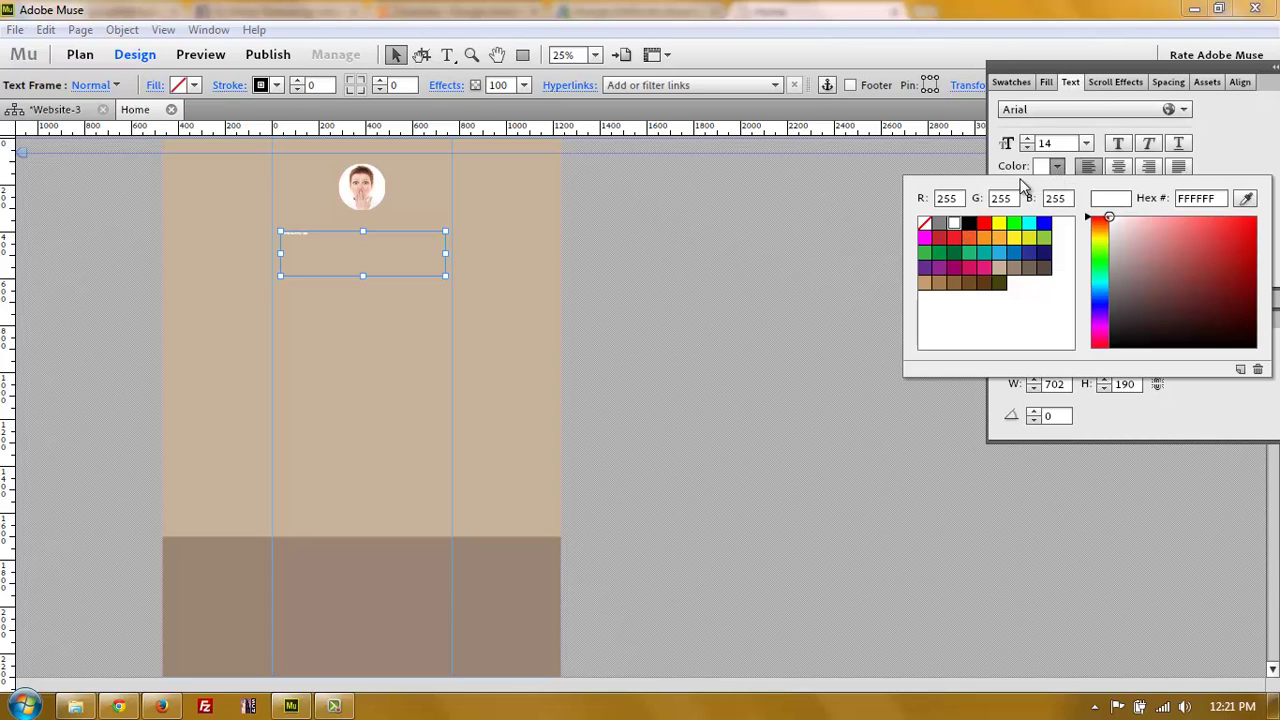
{"action": "left_click", "coordinate": [1085, 144]}
{"action": "left_click", "coordinate": [1043, 430]}
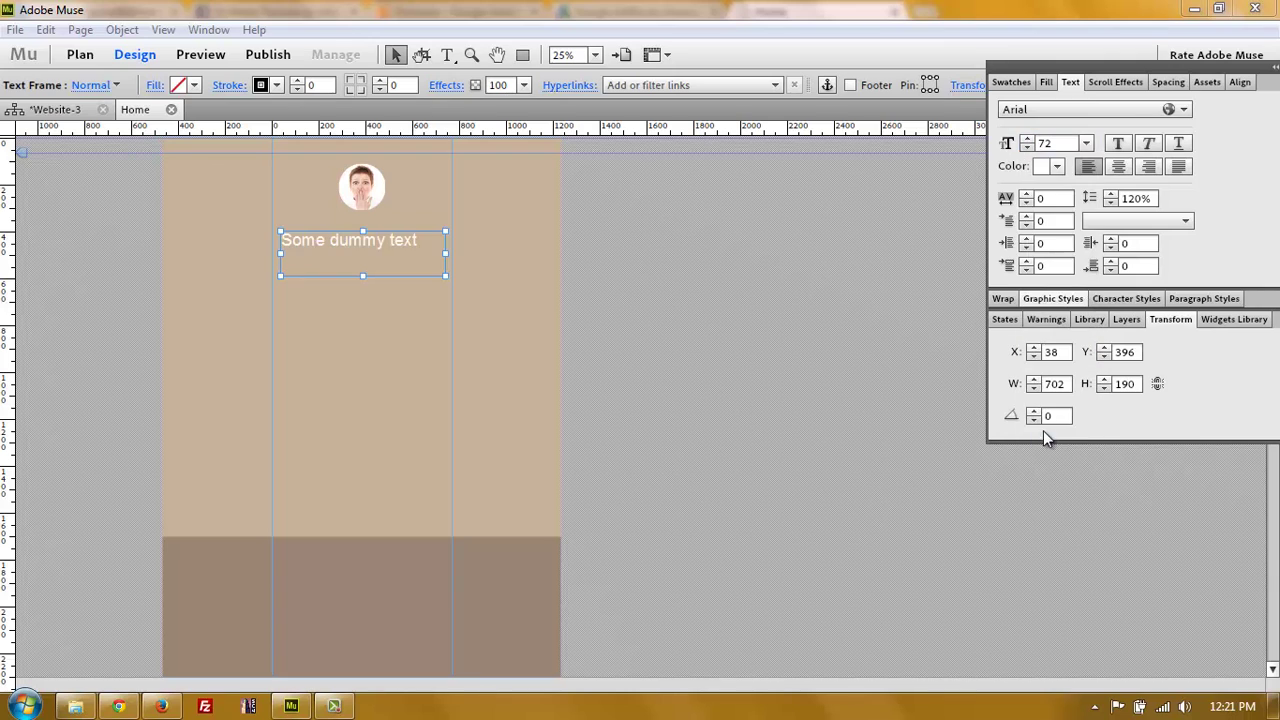
Step: Set the text frame's font to Lobster Two and centre its text
{"action": "left_click", "coordinate": [1130, 108]}
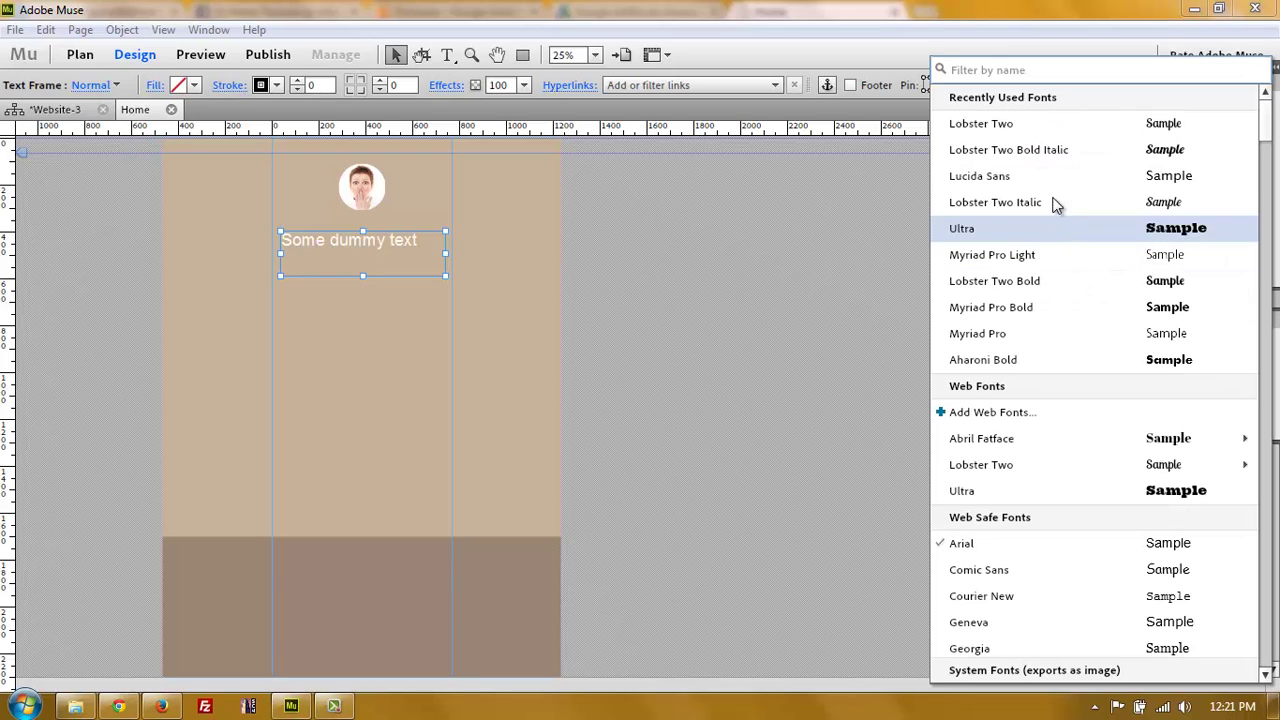
{"action": "left_click", "coordinate": [1012, 119]}
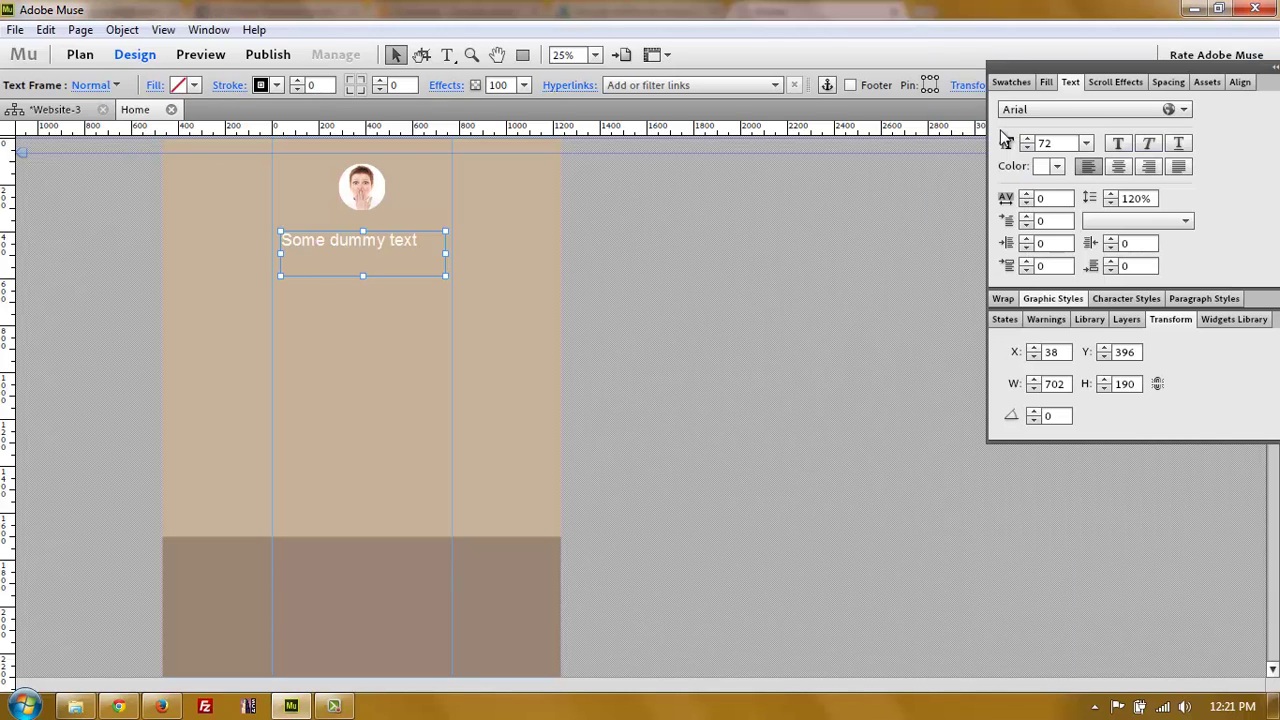
{"action": "left_click", "coordinate": [1114, 168]}
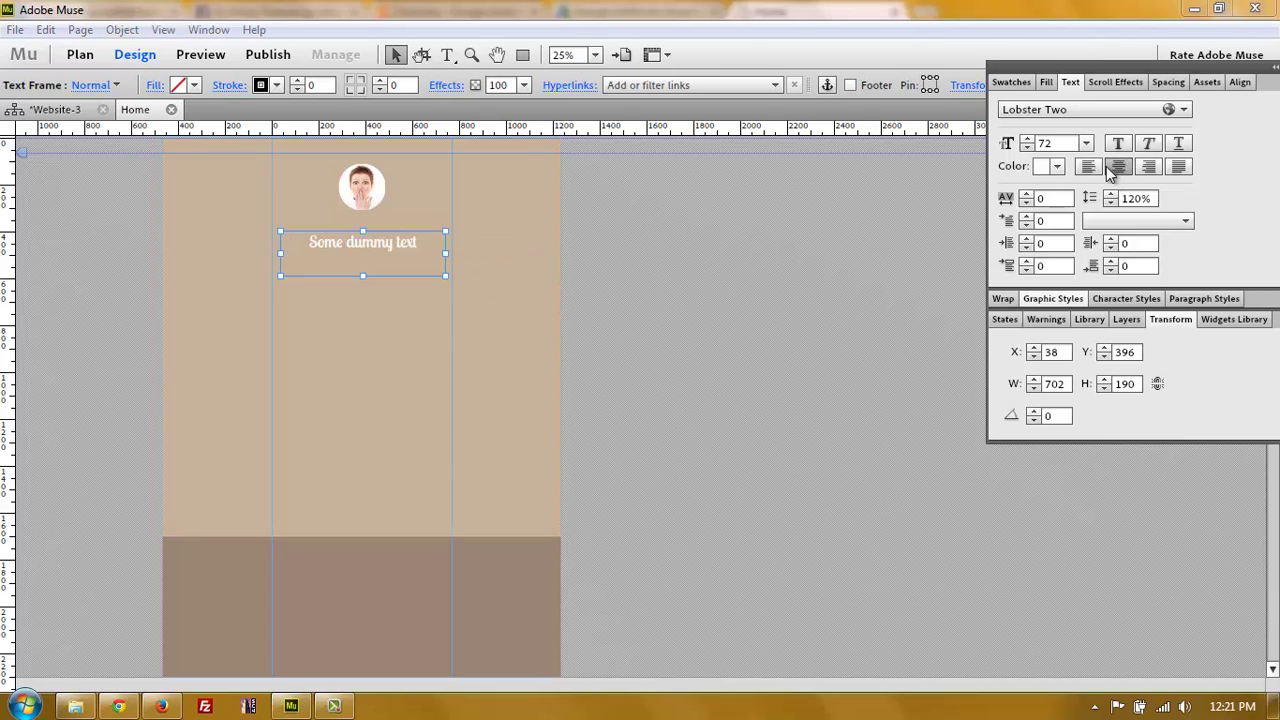
Step: Stretch the text frame to both page column guides, at X 0 with a width of 768
{"action": "left_click_drag", "start_coordinate": [445, 253], "coordinate": [452, 253]}
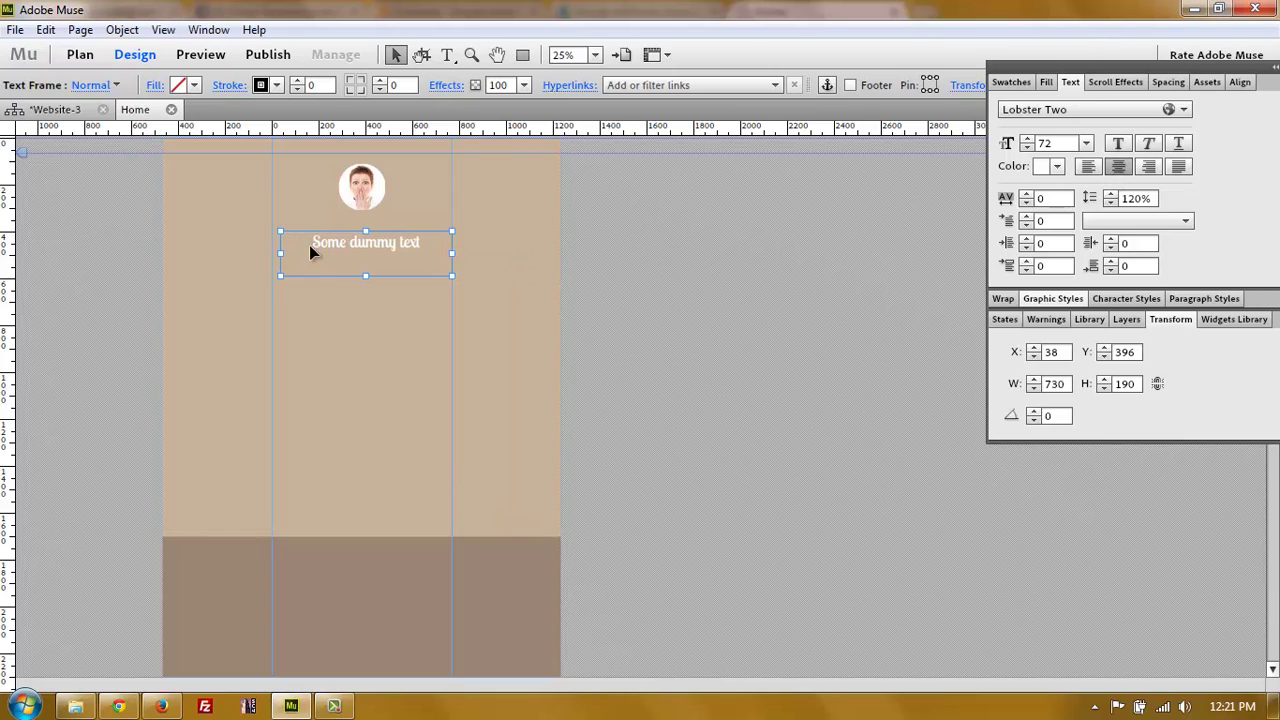
{"action": "left_click_drag", "start_coordinate": [281, 255], "coordinate": [272, 253]}
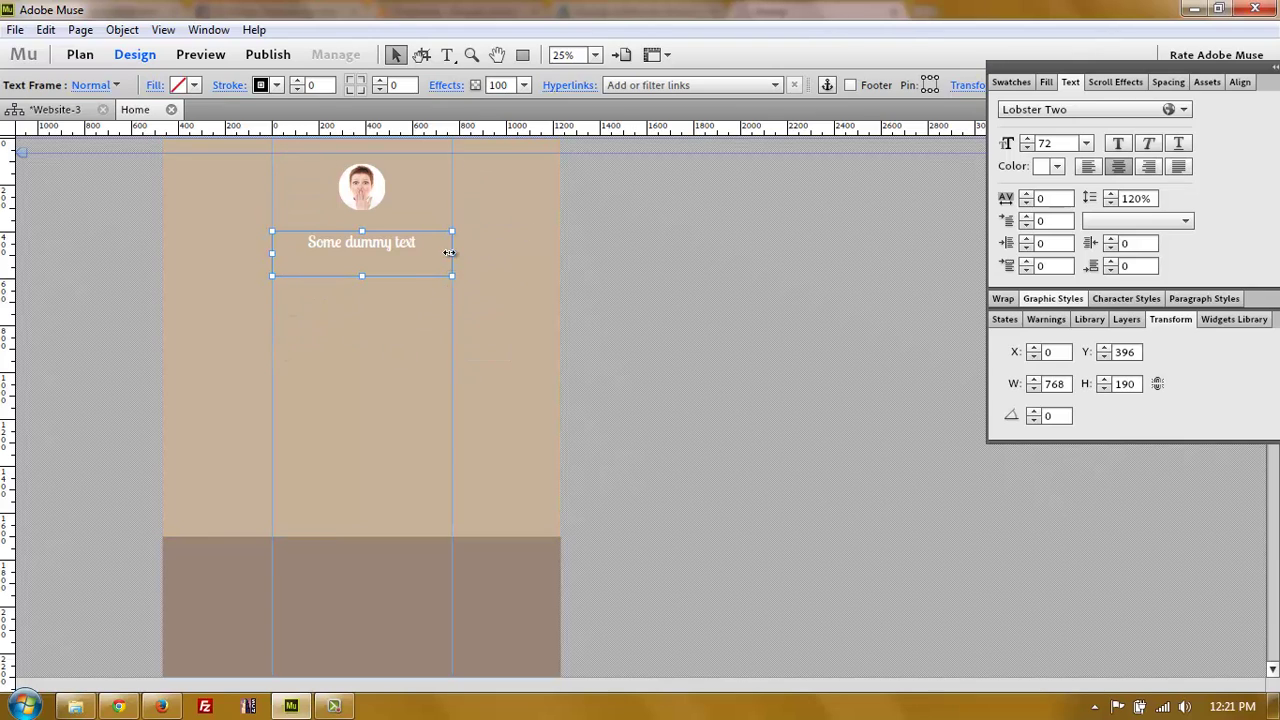
{"action": "left_click_drag", "start_coordinate": [450, 252], "coordinate": [596, 251]}
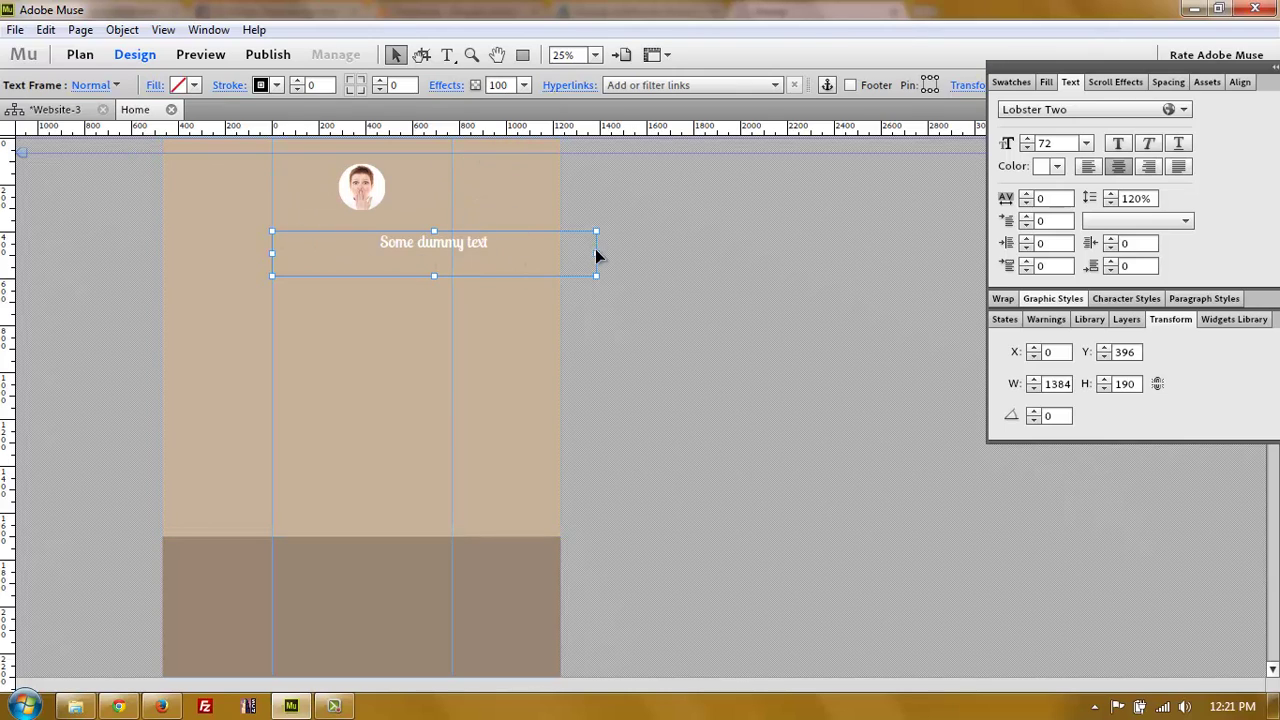
{"action": "left_click_drag", "start_coordinate": [596, 255], "coordinate": [452, 255]}
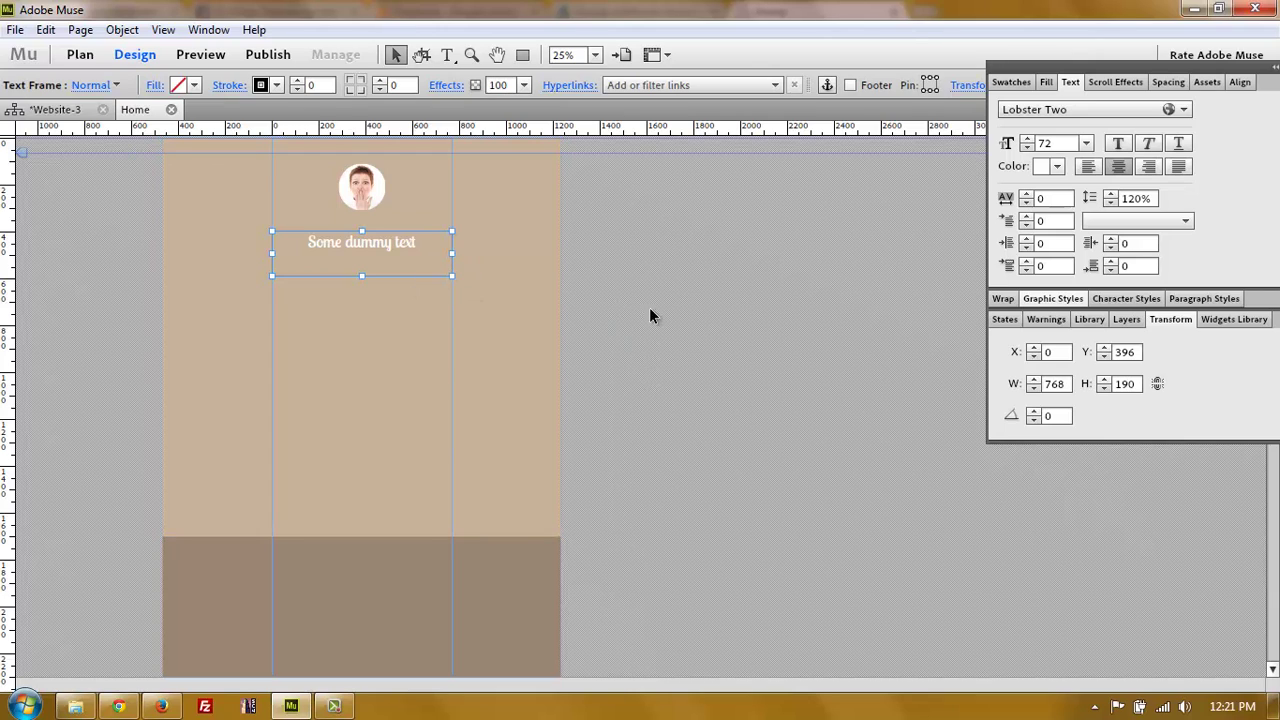
Step: Place copies of the text frame near the top of the second and third sections, at Y 1876 and Y 3548
{"action": "scroll", "coordinate": [654, 366], "scroll_direction": "down", "scroll_amount": 1}
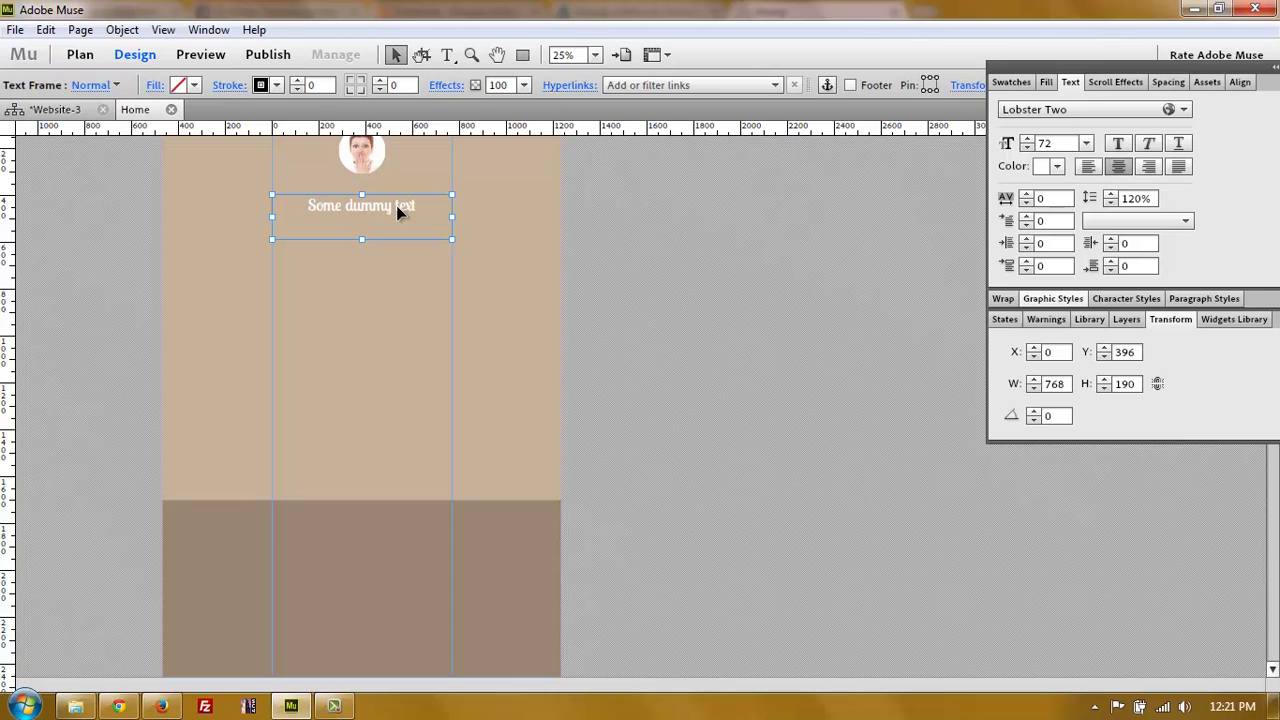
{"action": "left_click_drag", "start_coordinate": [397, 210], "coordinate": [398, 558]}
{"action": "scroll", "coordinate": [636, 568], "scroll_direction": "down", "scroll_amount": 10}
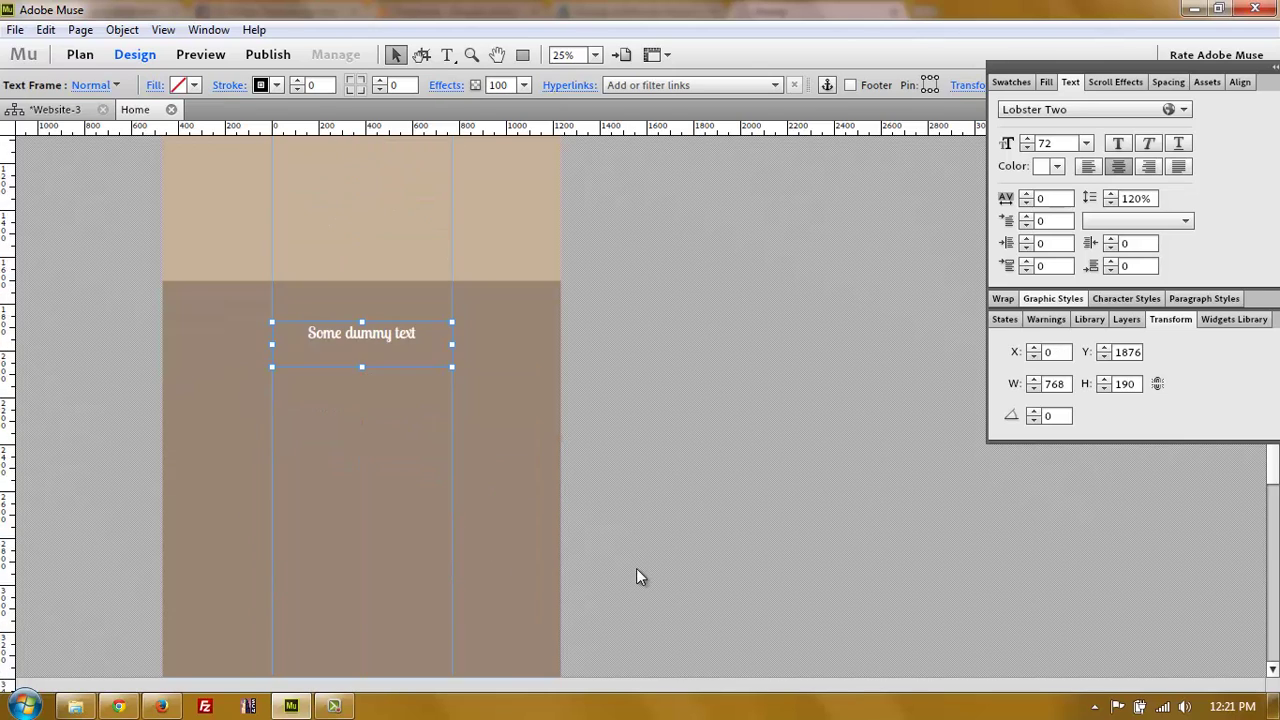
{"action": "left_click_drag", "start_coordinate": [394, 177], "coordinate": [397, 545]}
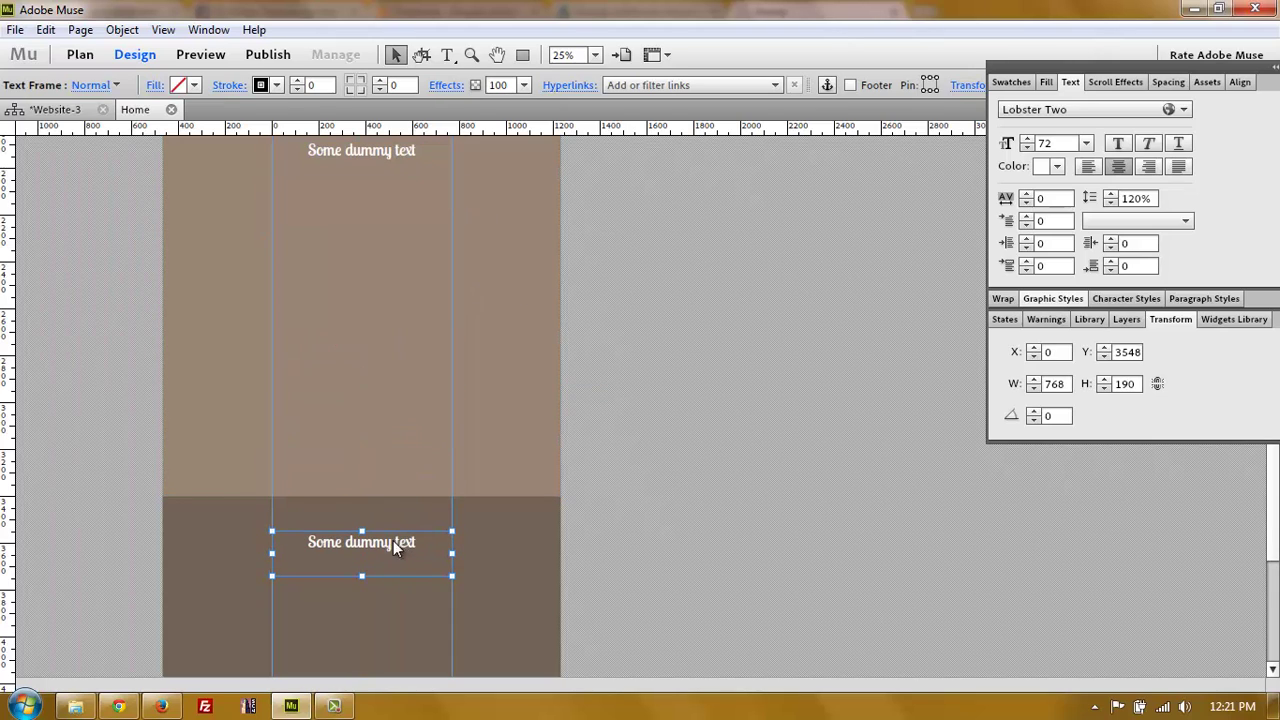
{"action": "left_click", "coordinate": [630, 540]}
Step: Set the view to 10% and examine the layout of the three stacked section rectangles one by one
{"action": "scroll", "coordinate": [692, 567], "scroll_direction": "up", "scroll_amount": 10}
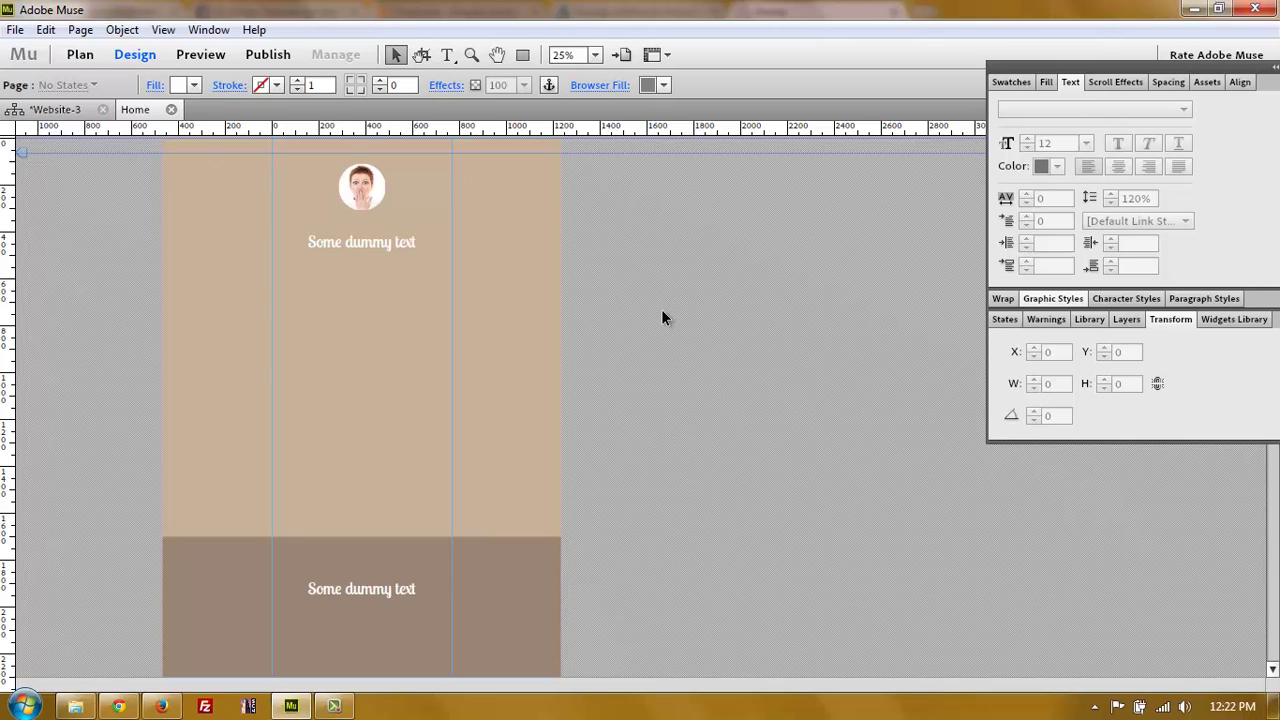
{"action": "left_click", "coordinate": [556, 54]}
{"action": "type", "text": "10"}
{"action": "key", "text": "Return"}
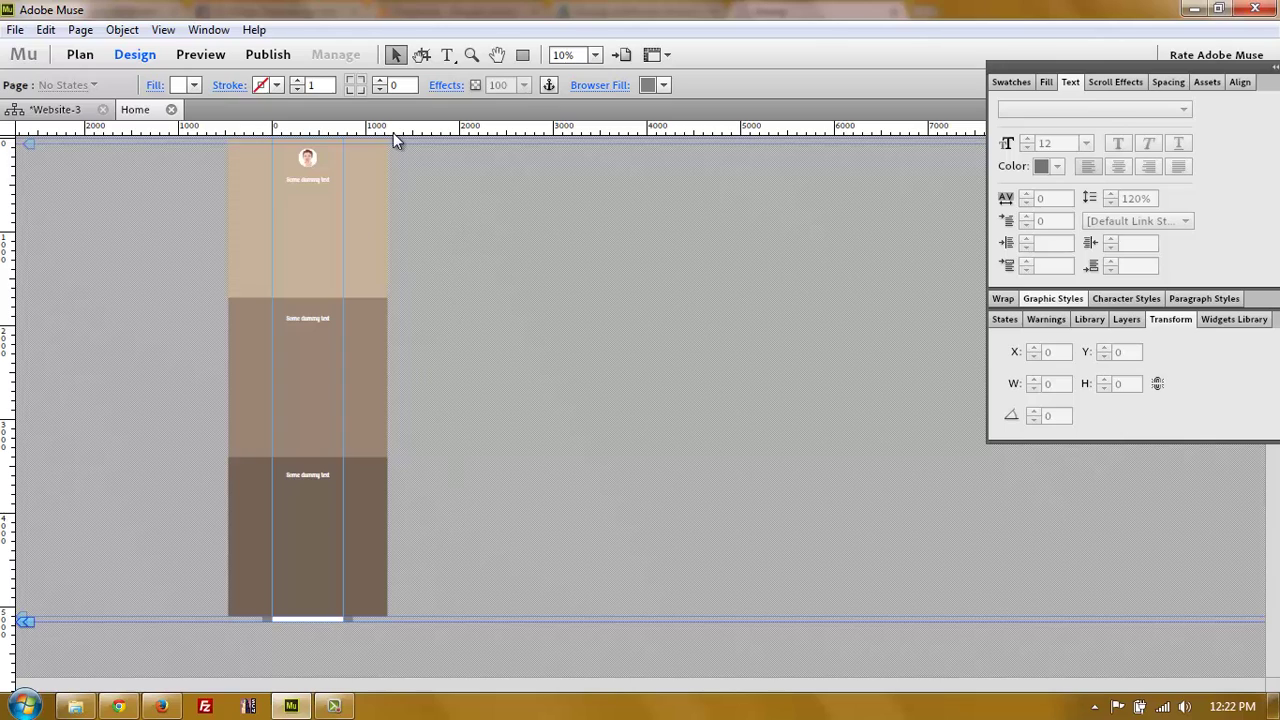
{"action": "left_click", "coordinate": [311, 234]}
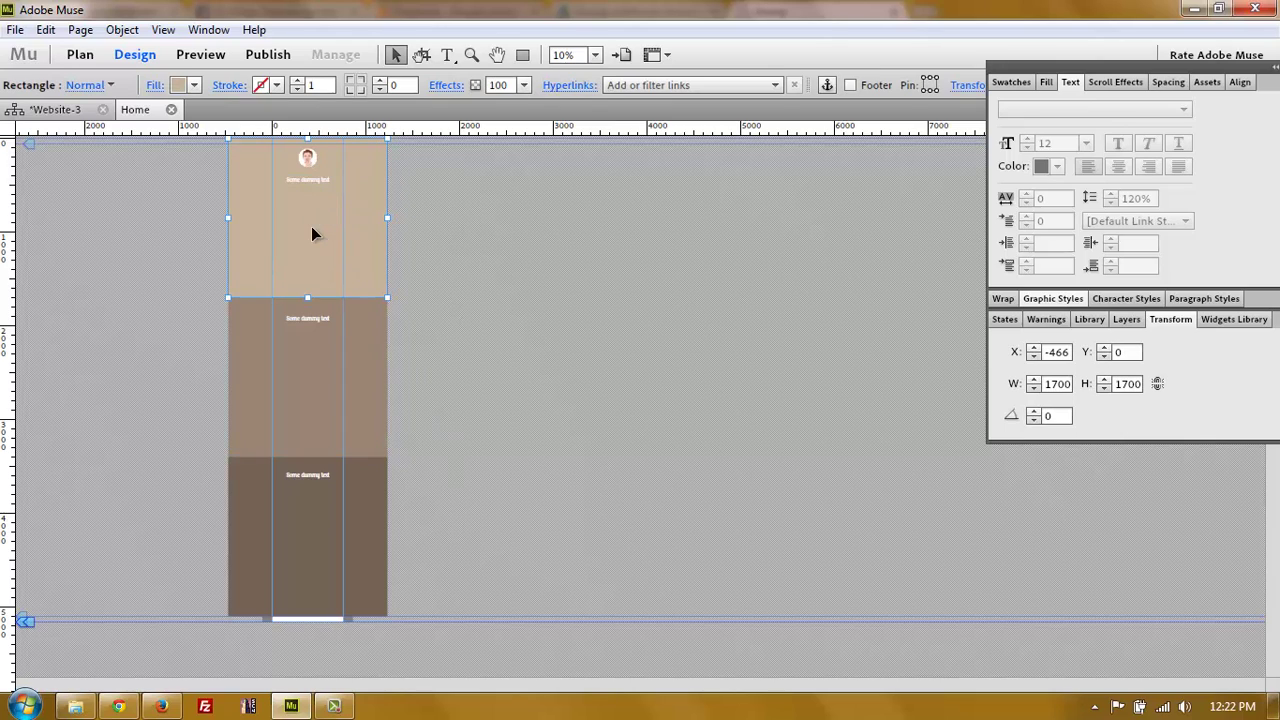
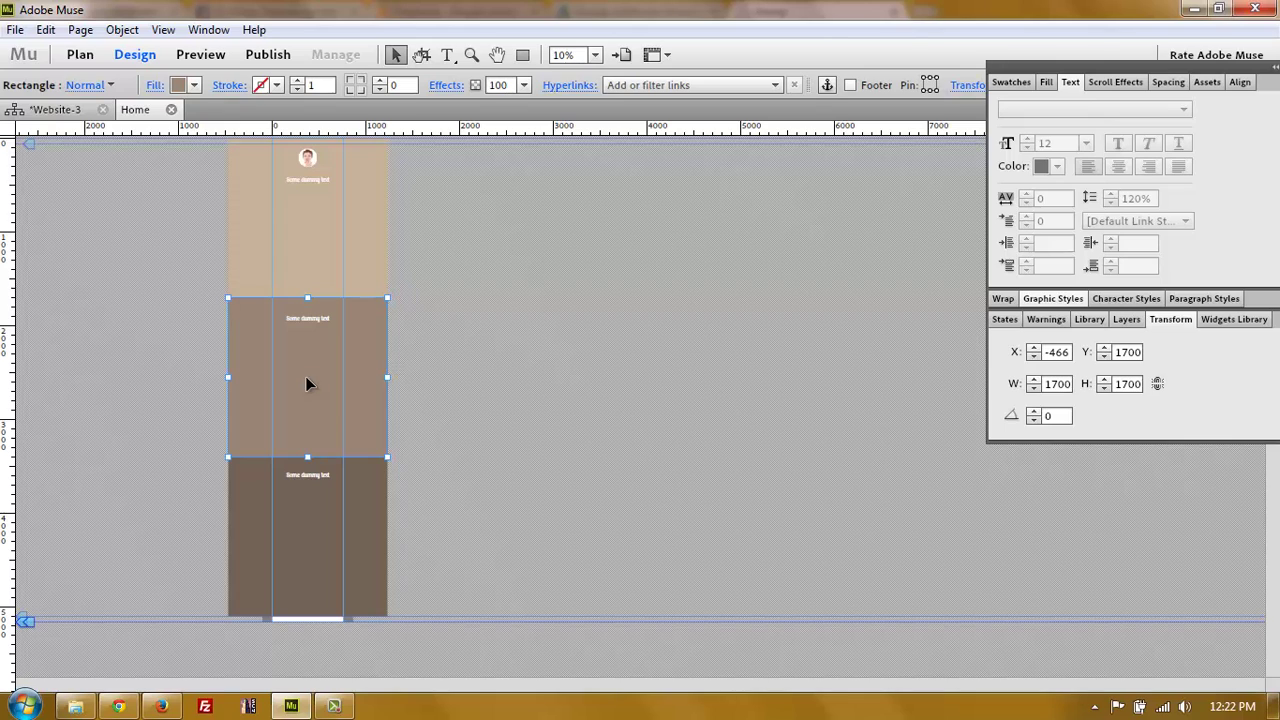
{"action": "left_click", "coordinate": [330, 517]}
{"action": "left_click", "coordinate": [450, 465]}
{"action": "left_click", "coordinate": [306, 531]}
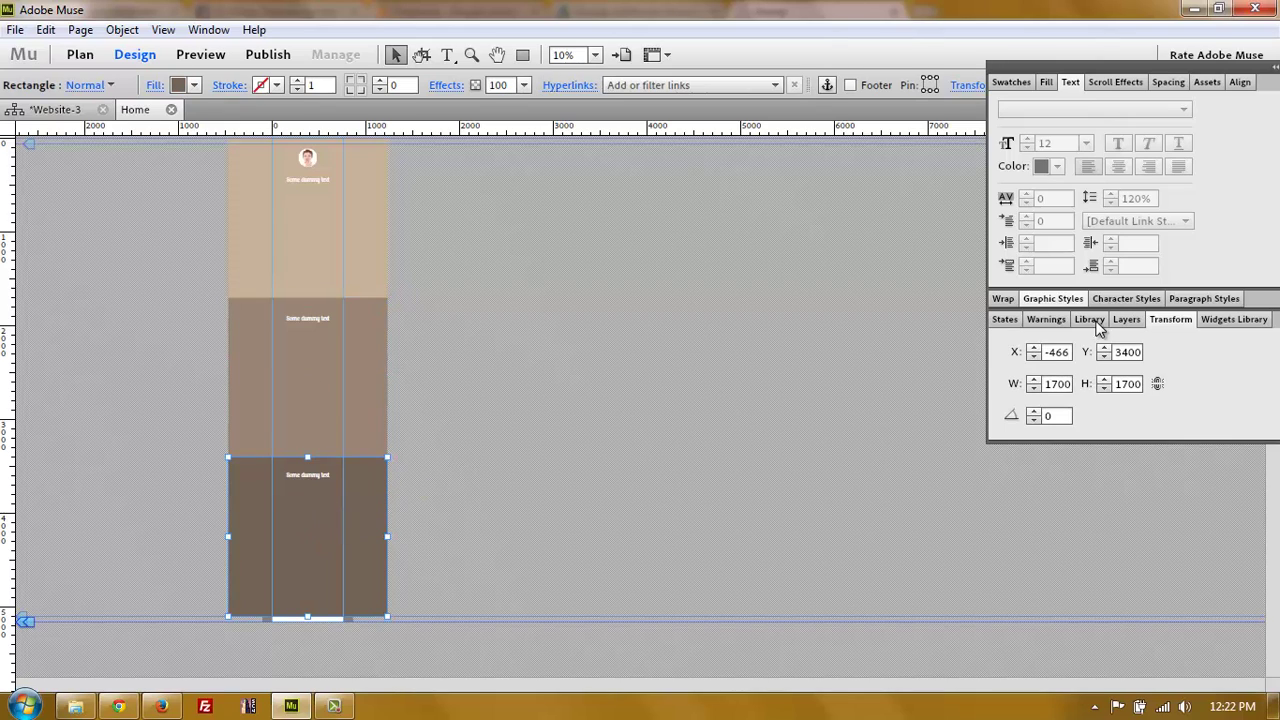
Step: Place a Simple Contact form widget below the text in the third section at X 214, Y 3738
{"action": "left_click", "coordinate": [1220, 320]}
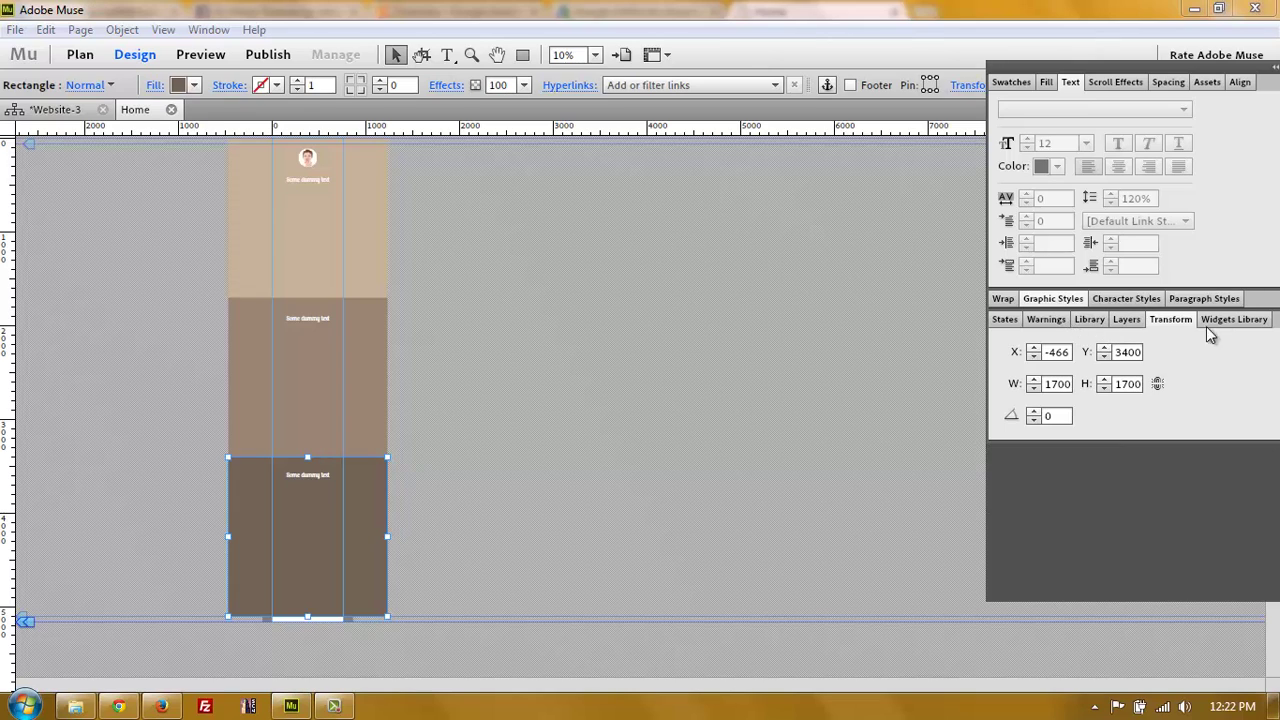
{"action": "left_click", "coordinate": [1075, 510]}
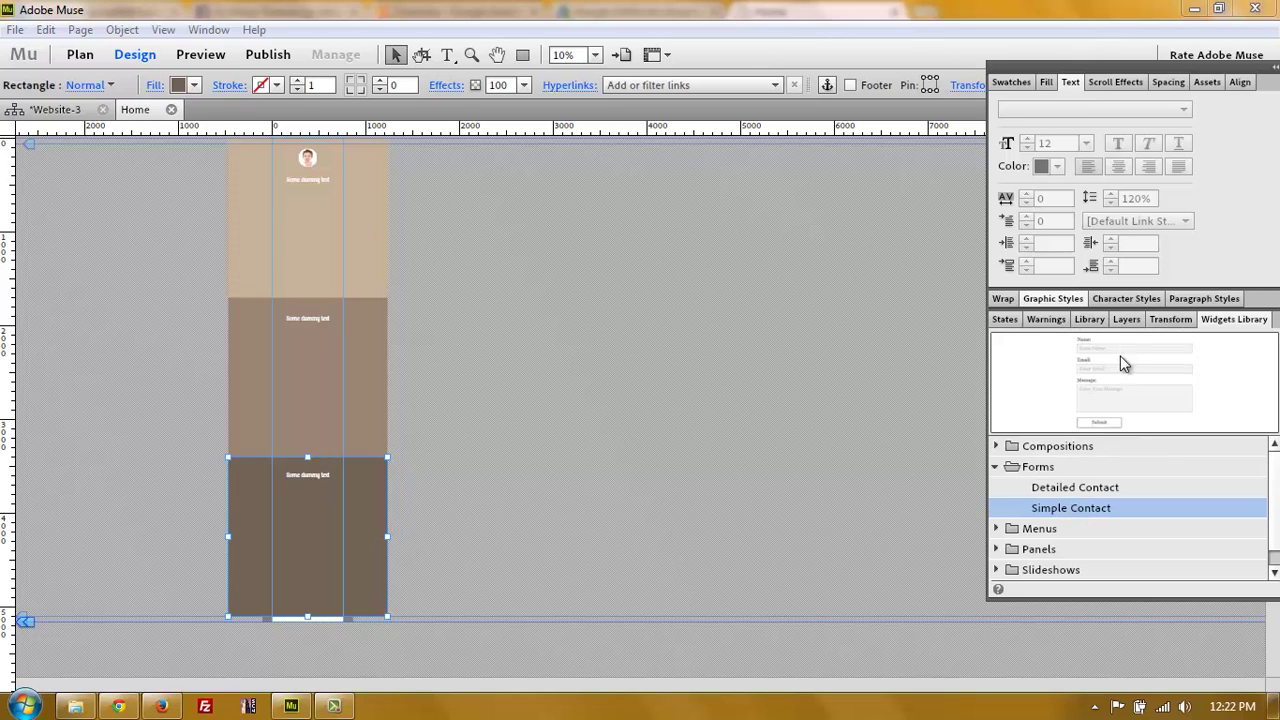
{"action": "left_click_drag", "start_coordinate": [1120, 358], "coordinate": [314, 505]}
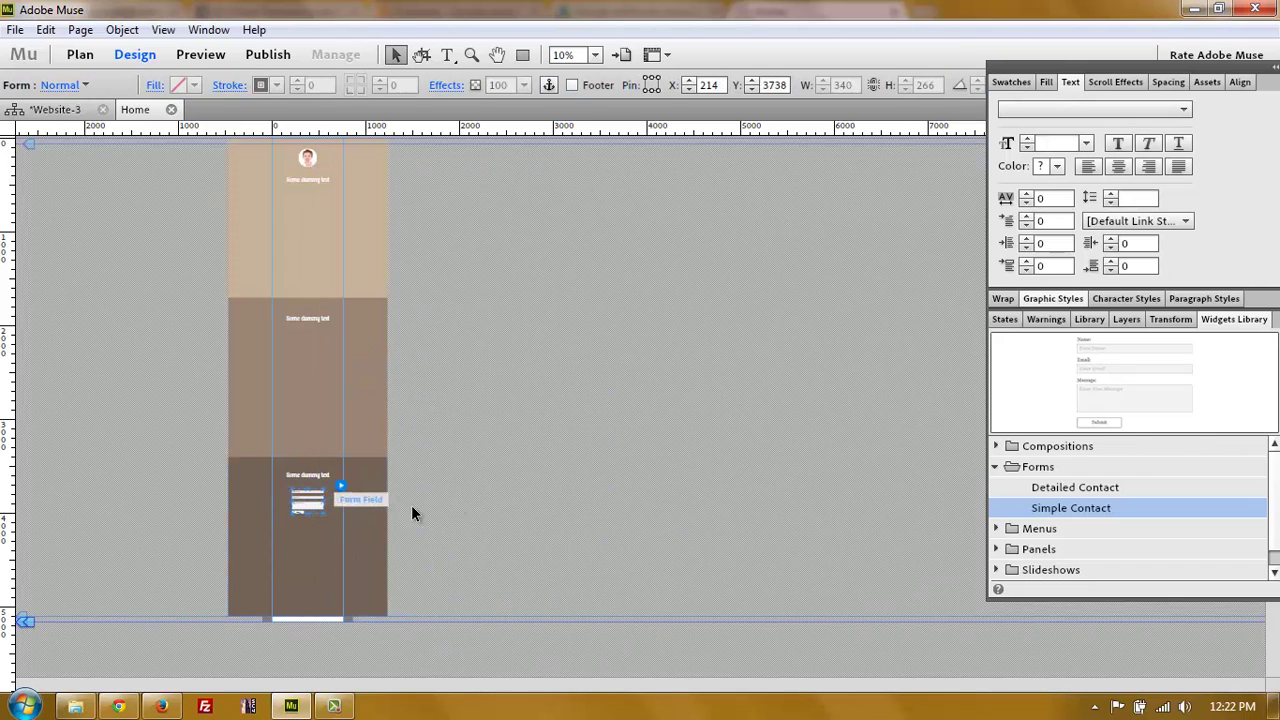
{"action": "left_click", "coordinate": [475, 490]}
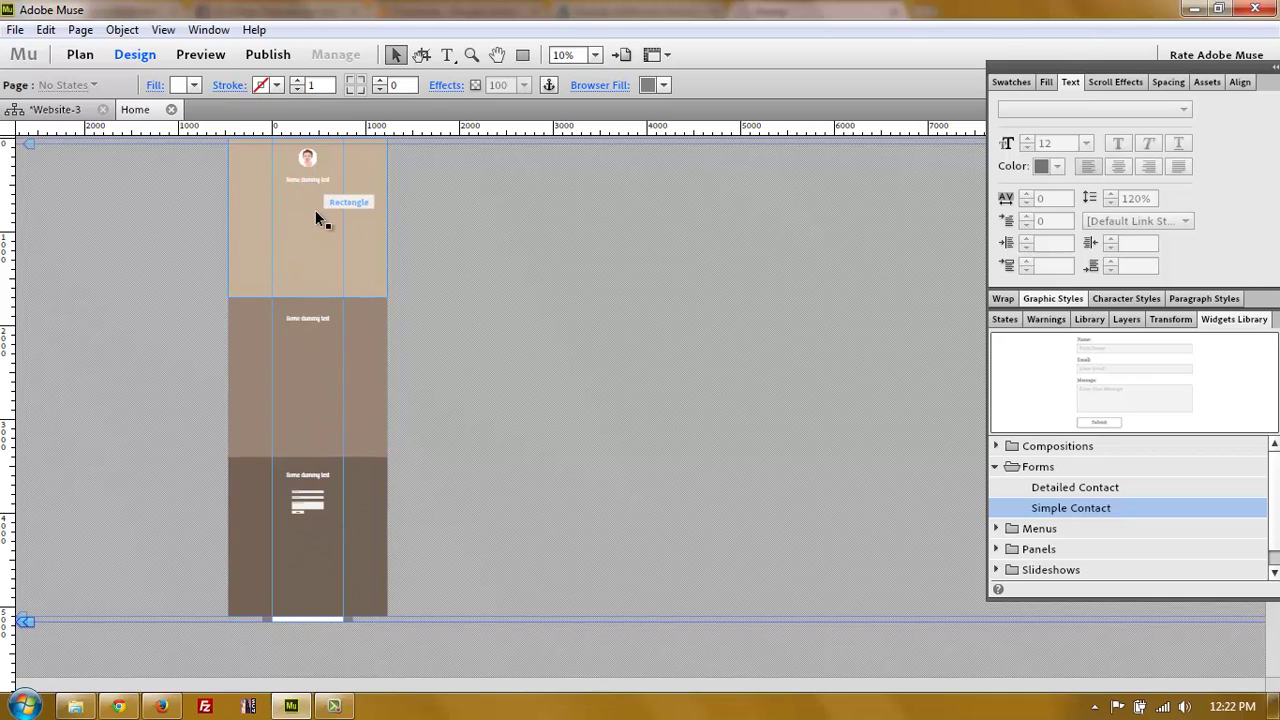
Step: Enable the Motion scroll effect for all objects on the page and point their initial horizontal motion to the left
{"action": "left_click_drag", "start_coordinate": [442, 150], "coordinate": [233, 588]}
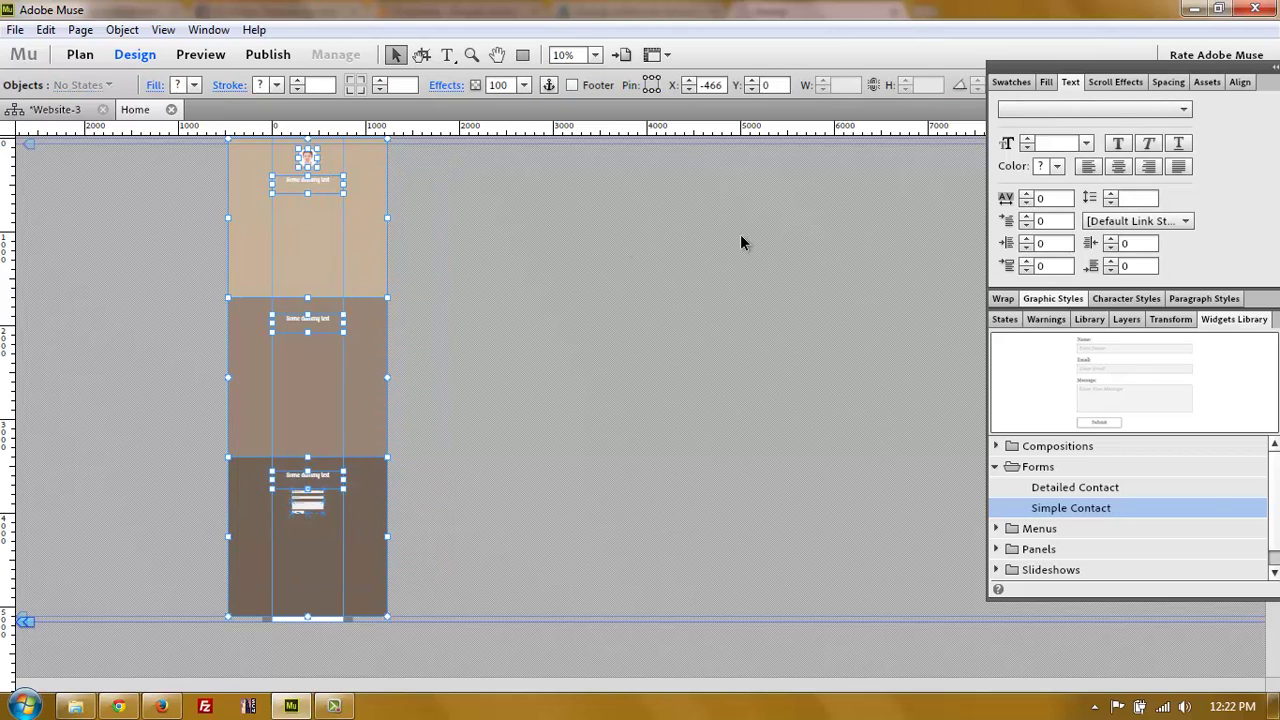
{"action": "left_click", "coordinate": [1130, 81]}
{"action": "left_click_drag", "start_coordinate": [1147, 75], "coordinate": [789, 45]}
{"action": "left_click", "coordinate": [647, 115]}
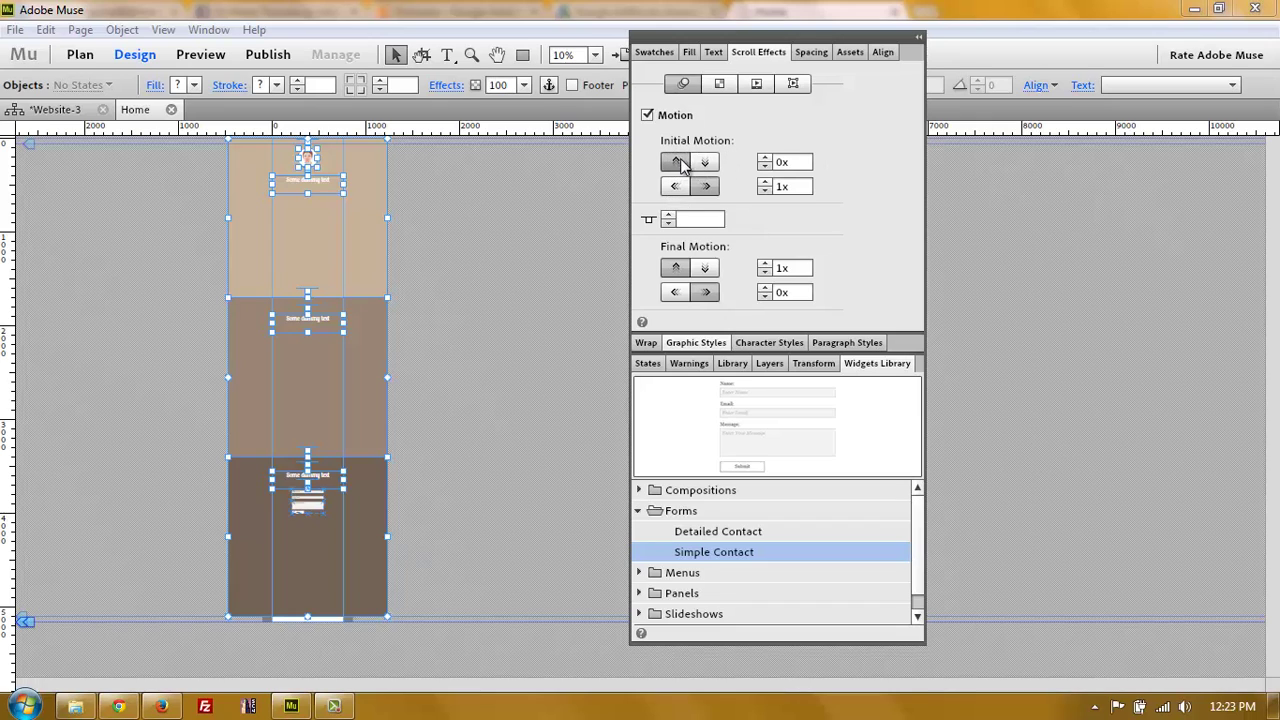
{"action": "left_click", "coordinate": [795, 161]}
{"action": "left_click", "coordinate": [676, 189]}
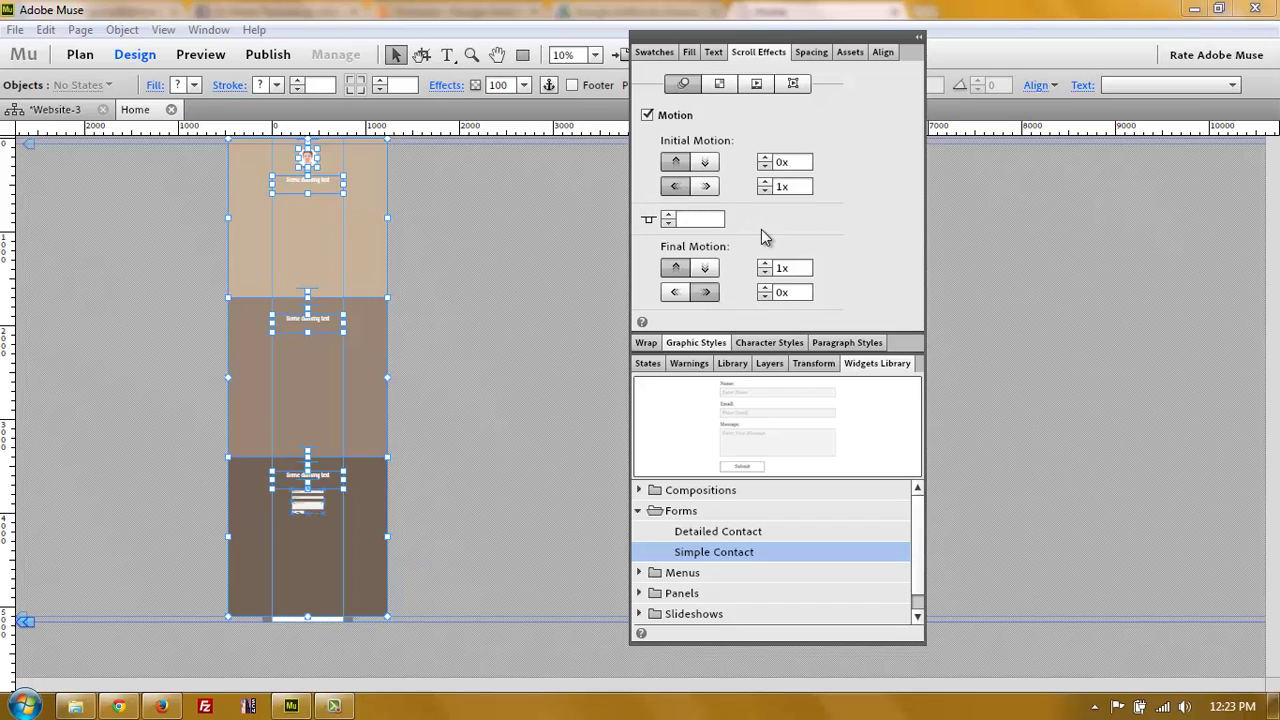
Step: Set the final motion of all page objects to 0x vertically and 1x horizontally to the left
{"action": "left_click", "coordinate": [706, 187]}
{"action": "left_click", "coordinate": [675, 187]}
{"action": "double_click", "coordinate": [794, 268]}
{"action": "type", "text": "0"}
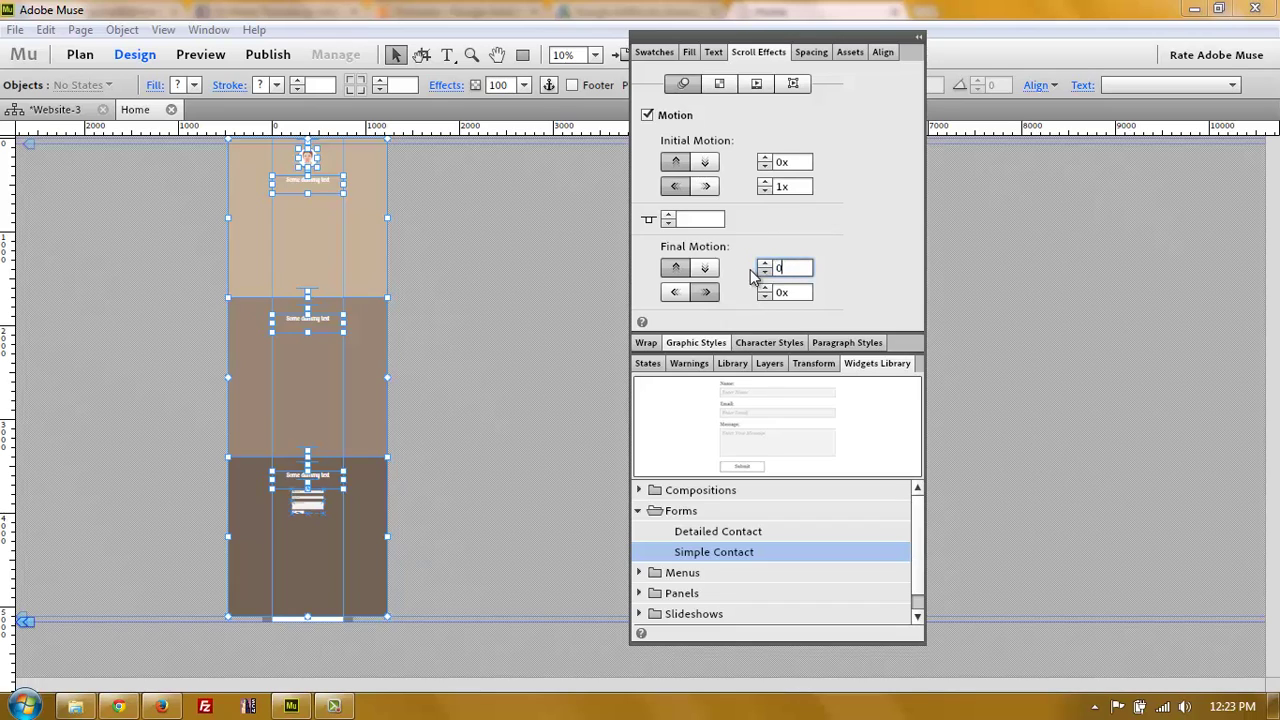
{"action": "double_click", "coordinate": [785, 292]}
{"action": "type", "text": "1"}
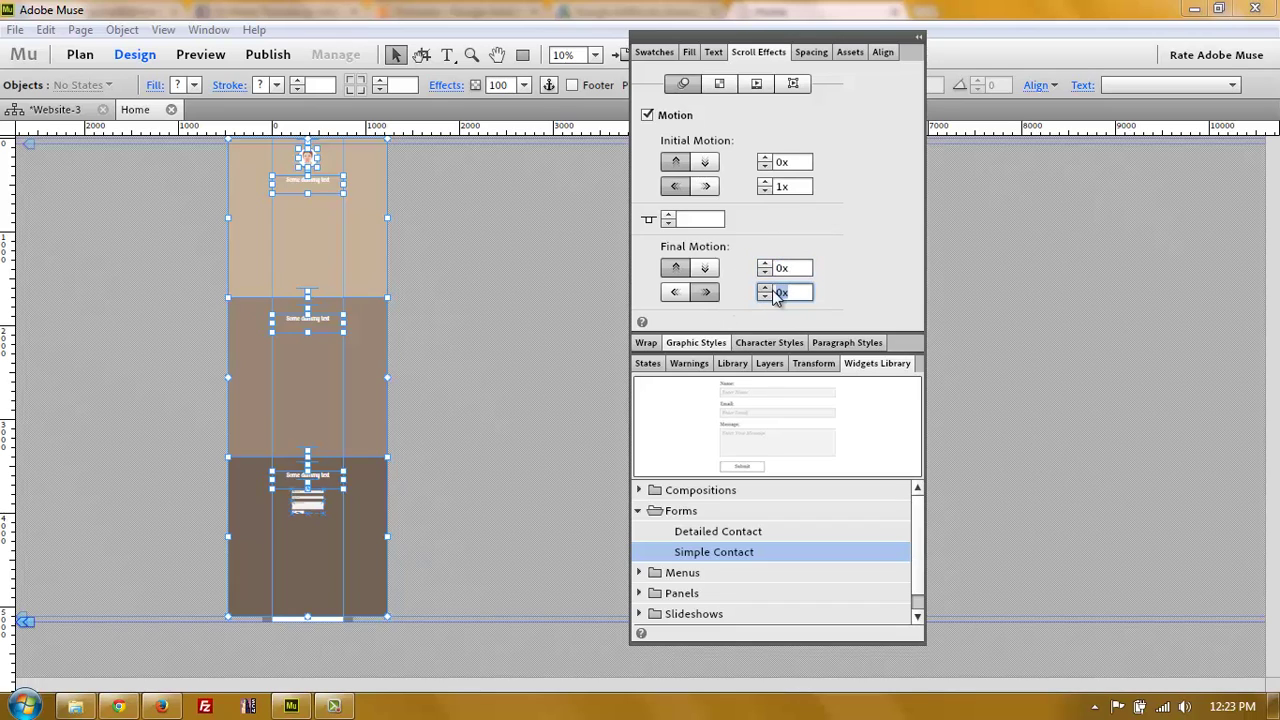
{"action": "left_click", "coordinate": [675, 292]}
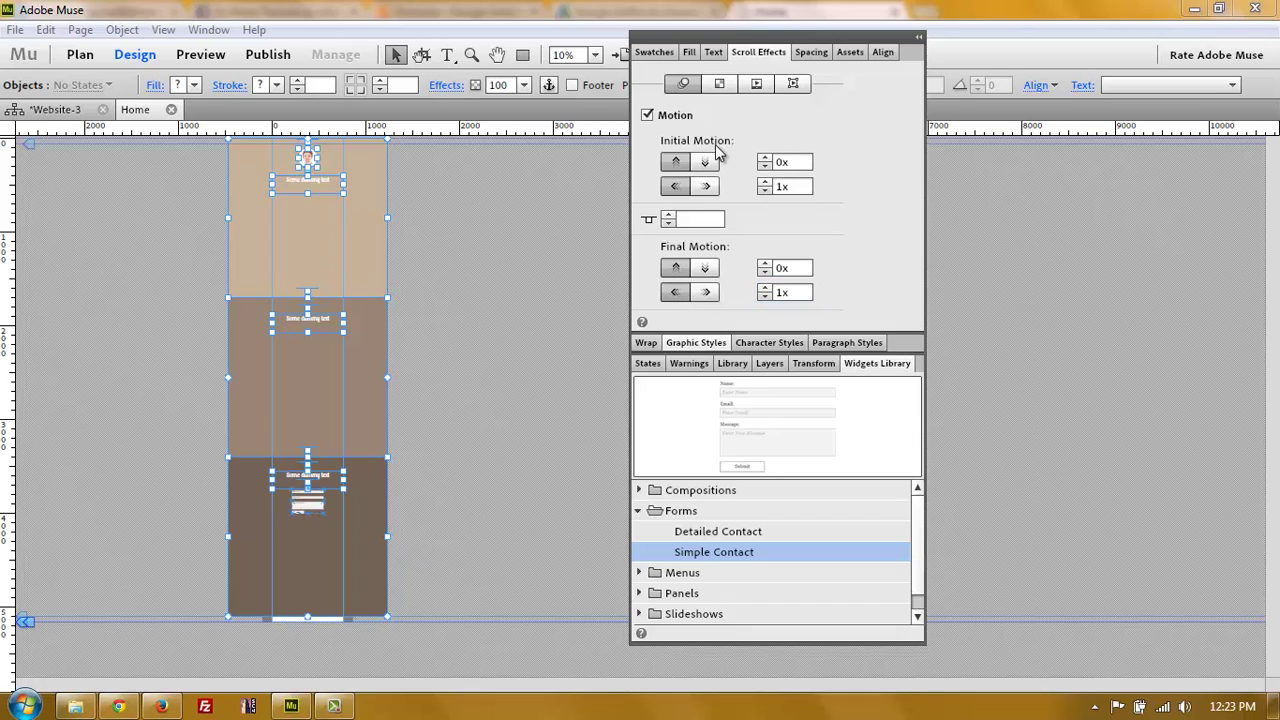
Step: Try the initial and final horizontal motion to the right, and point both back to the left
{"action": "left_click", "coordinate": [683, 188]}
{"action": "left_click", "coordinate": [704, 189]}
{"action": "left_click", "coordinate": [706, 293]}
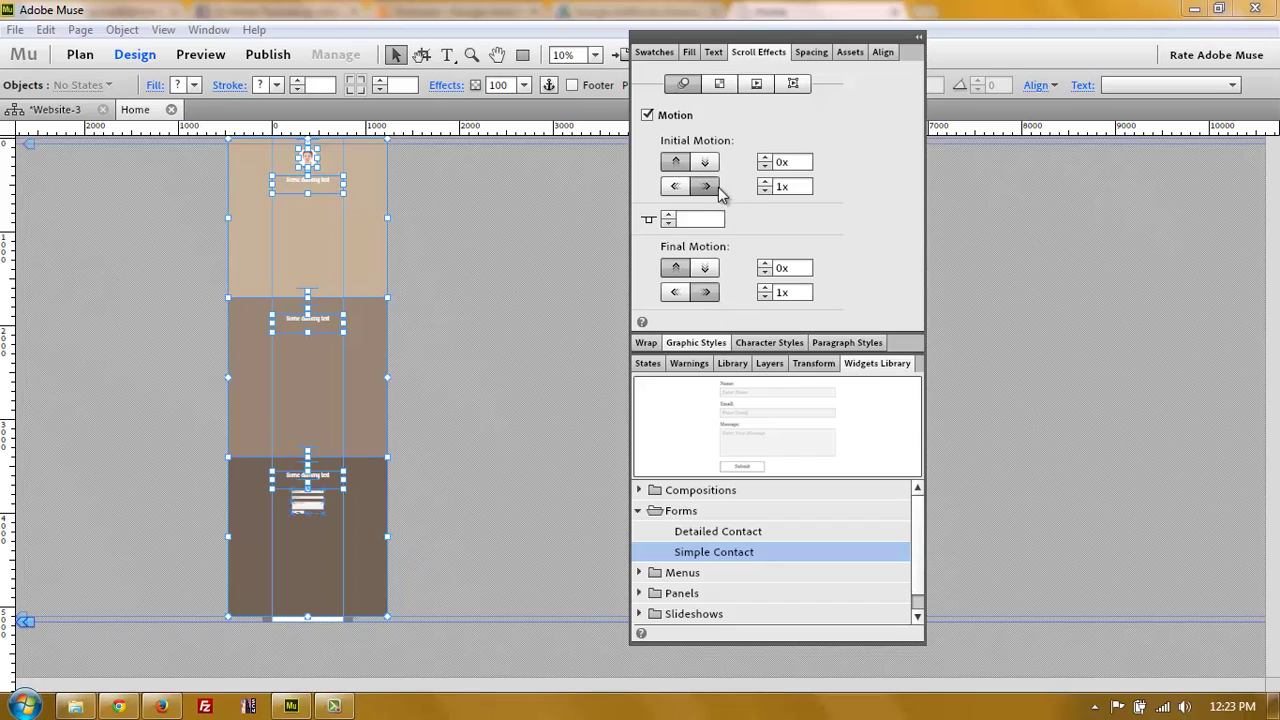
{"action": "left_click", "coordinate": [676, 189]}
{"action": "left_click", "coordinate": [675, 292]}
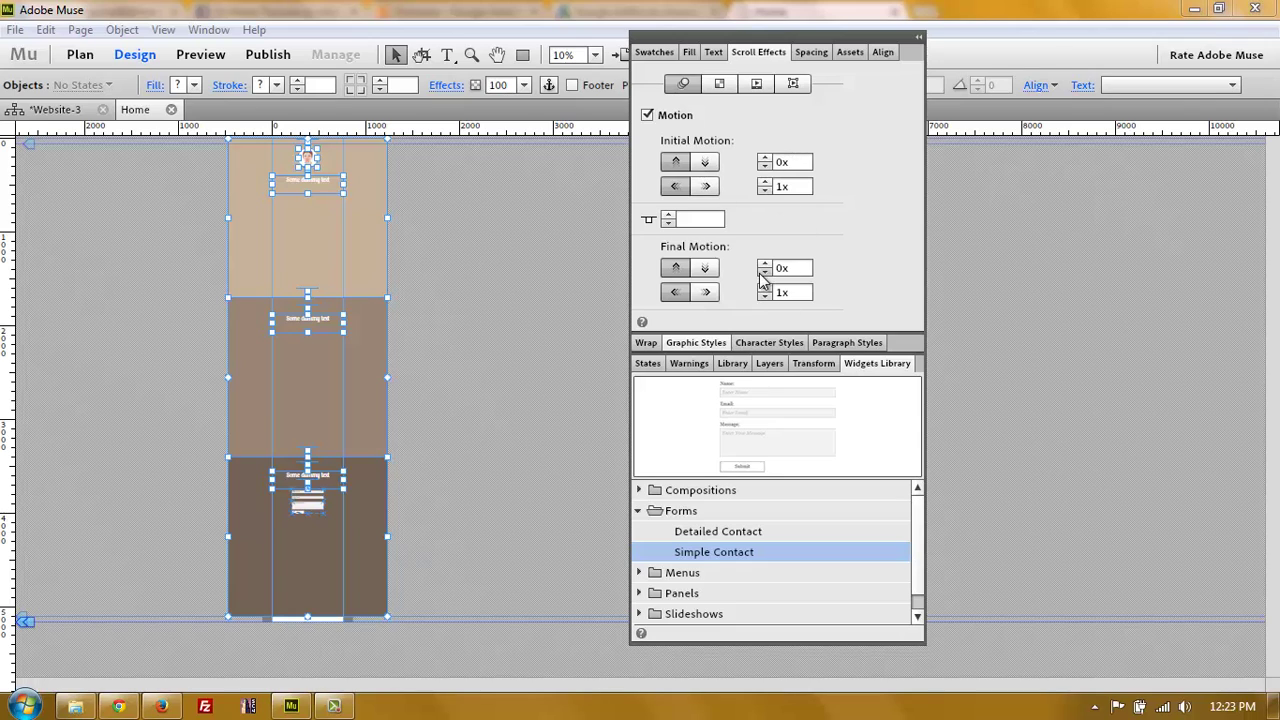
Step: Set the final horizontal motion of the third section's rectangle, text and contact form to 0x
{"action": "left_click", "coordinate": [472, 484]}
{"action": "left_click_drag", "start_coordinate": [457, 464], "coordinate": [192, 596]}
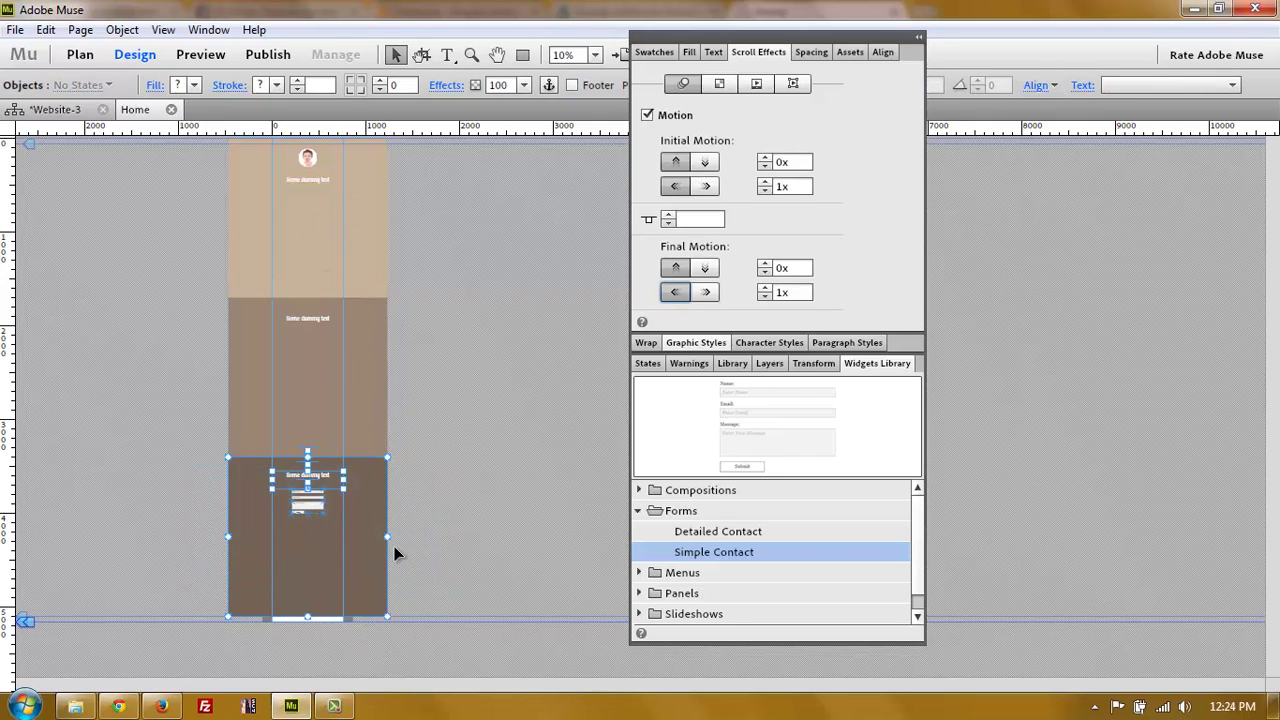
{"action": "left_click", "coordinate": [457, 481]}
{"action": "left_click_drag", "start_coordinate": [450, 452], "coordinate": [135, 585]}
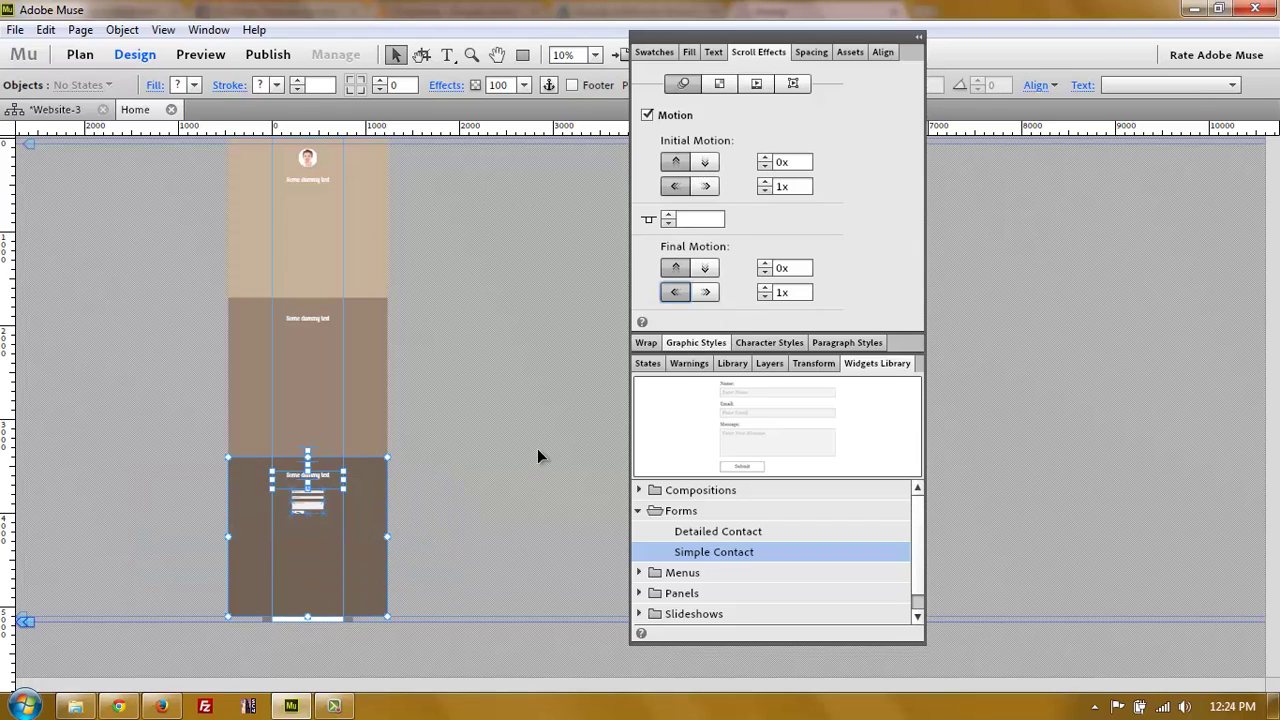
{"action": "left_click", "coordinate": [795, 292]}
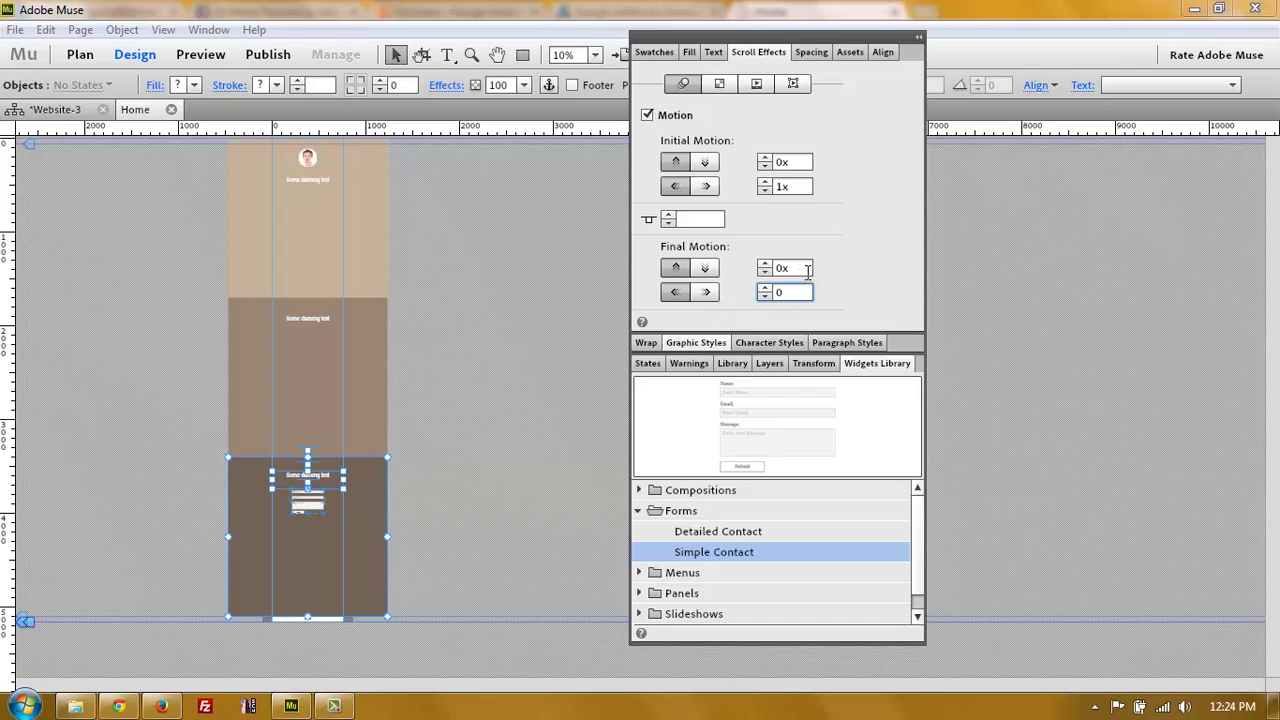
{"action": "type", "text": "0"}
{"action": "key", "text": "Return"}
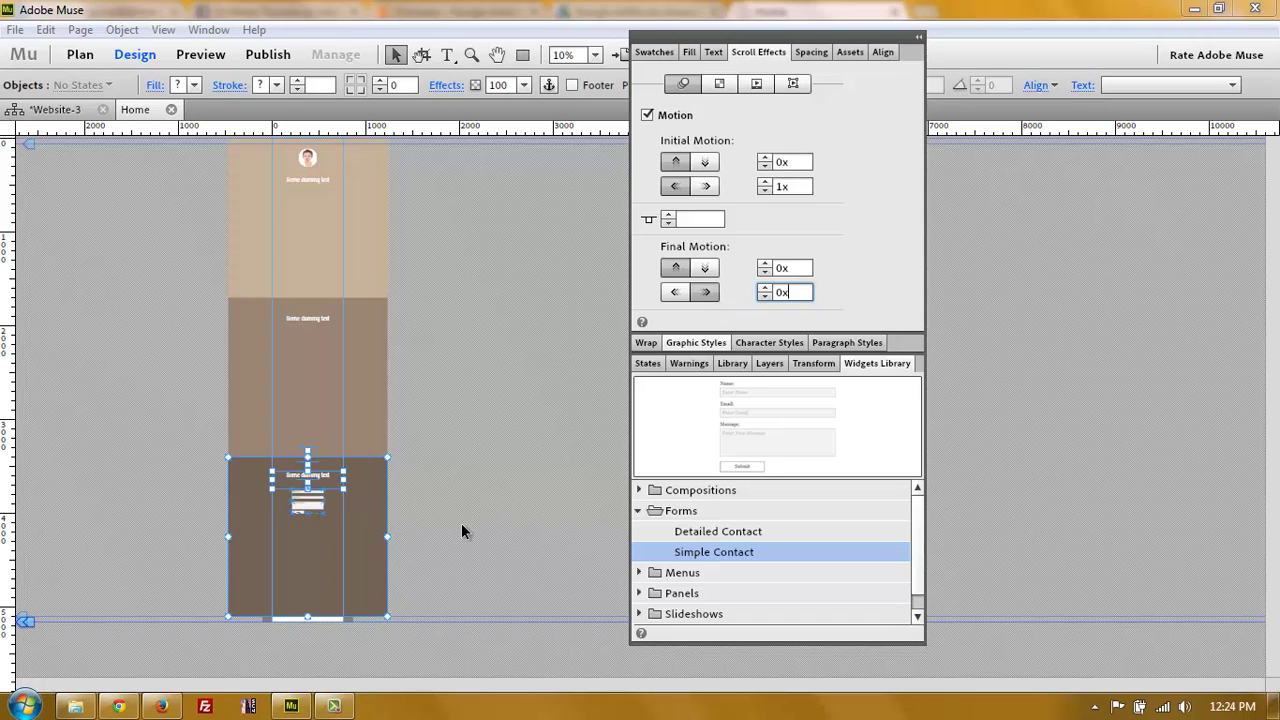
{"action": "left_click_drag", "start_coordinate": [443, 478], "coordinate": [241, 586]}
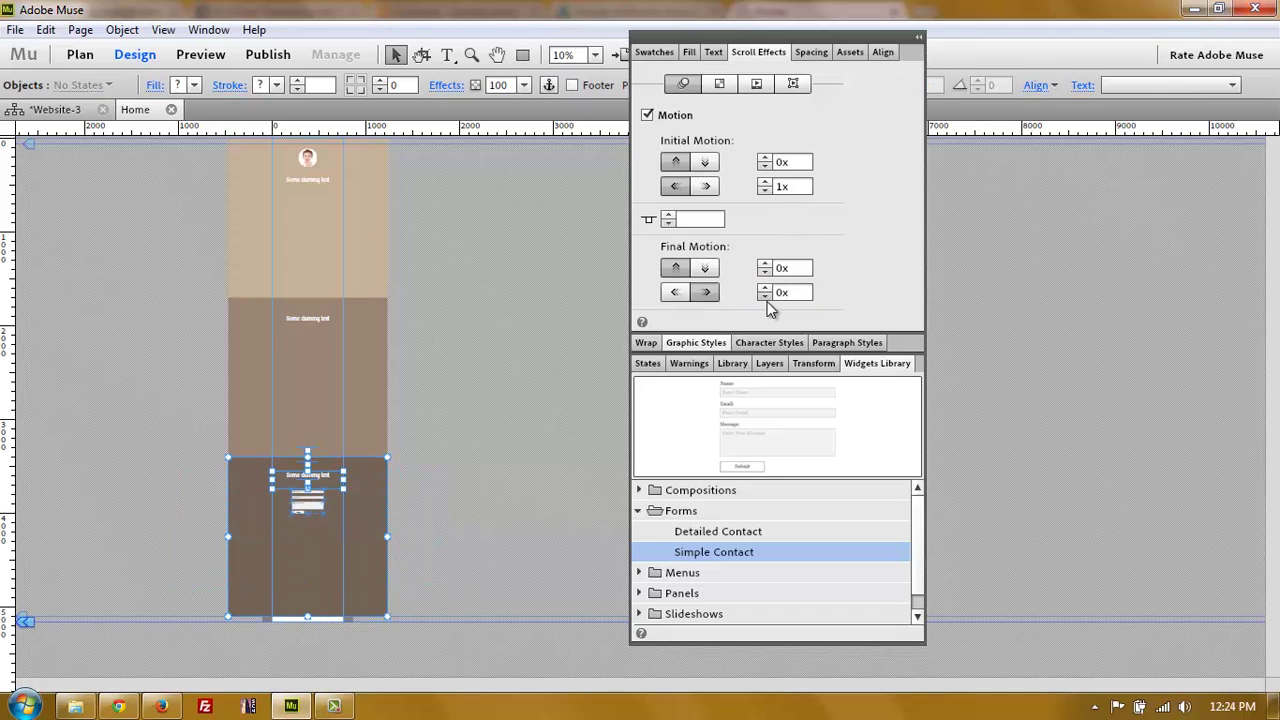
{"action": "left_click", "coordinate": [475, 397]}
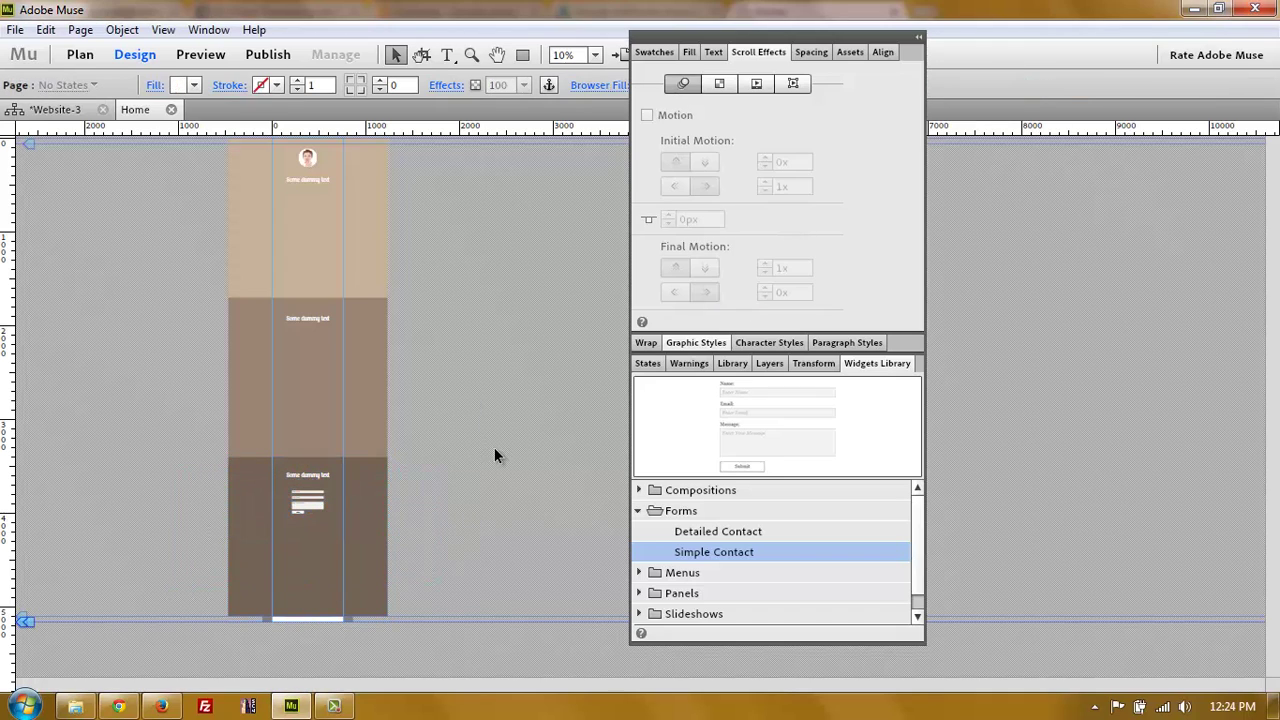
Step: Set the motion key position of the first section's rectangle, image and text to 0 px
{"action": "left_click_drag", "start_coordinate": [728, 38], "coordinate": [883, 39]}
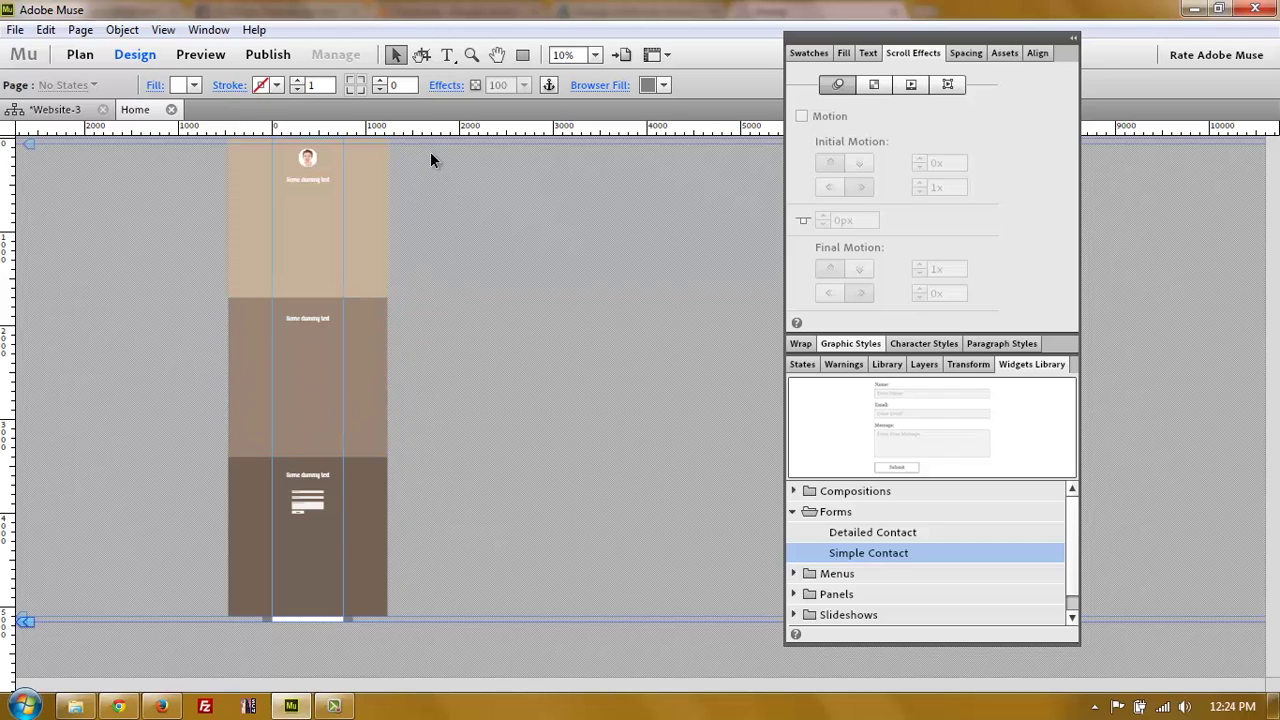
{"action": "left_click_drag", "start_coordinate": [366, 154], "coordinate": [247, 222]}
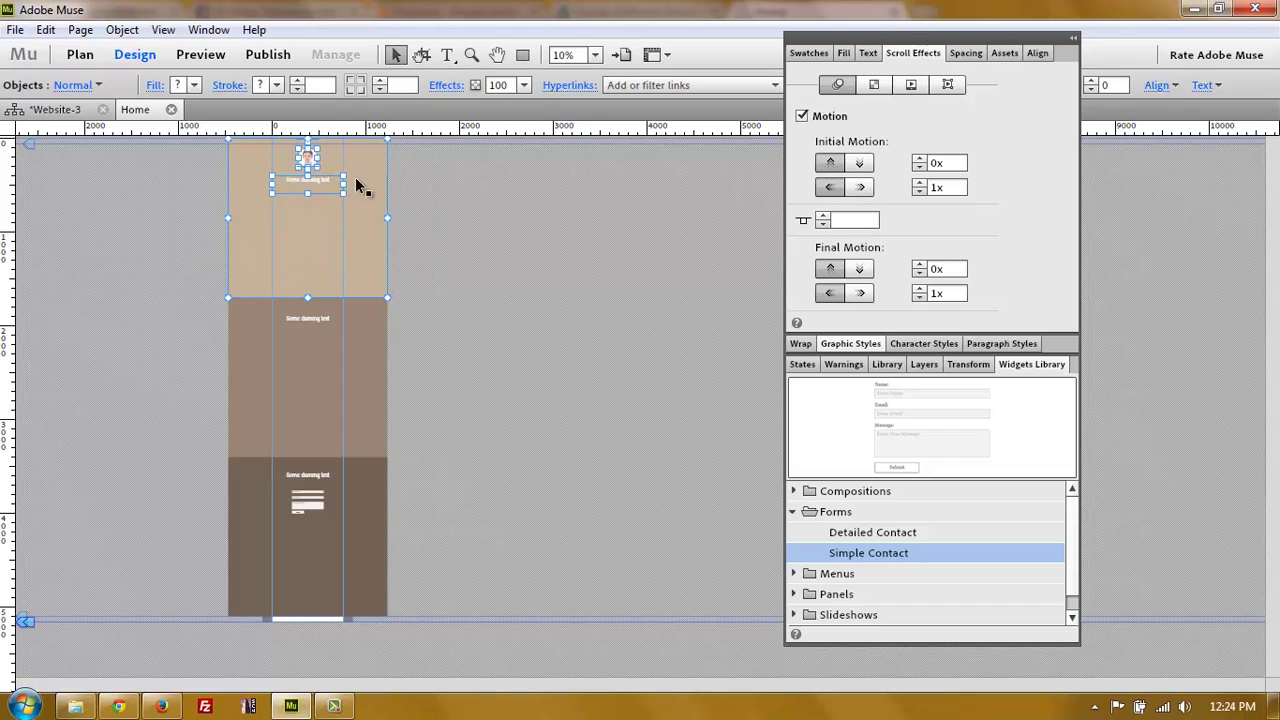
{"action": "left_click", "coordinate": [855, 220]}
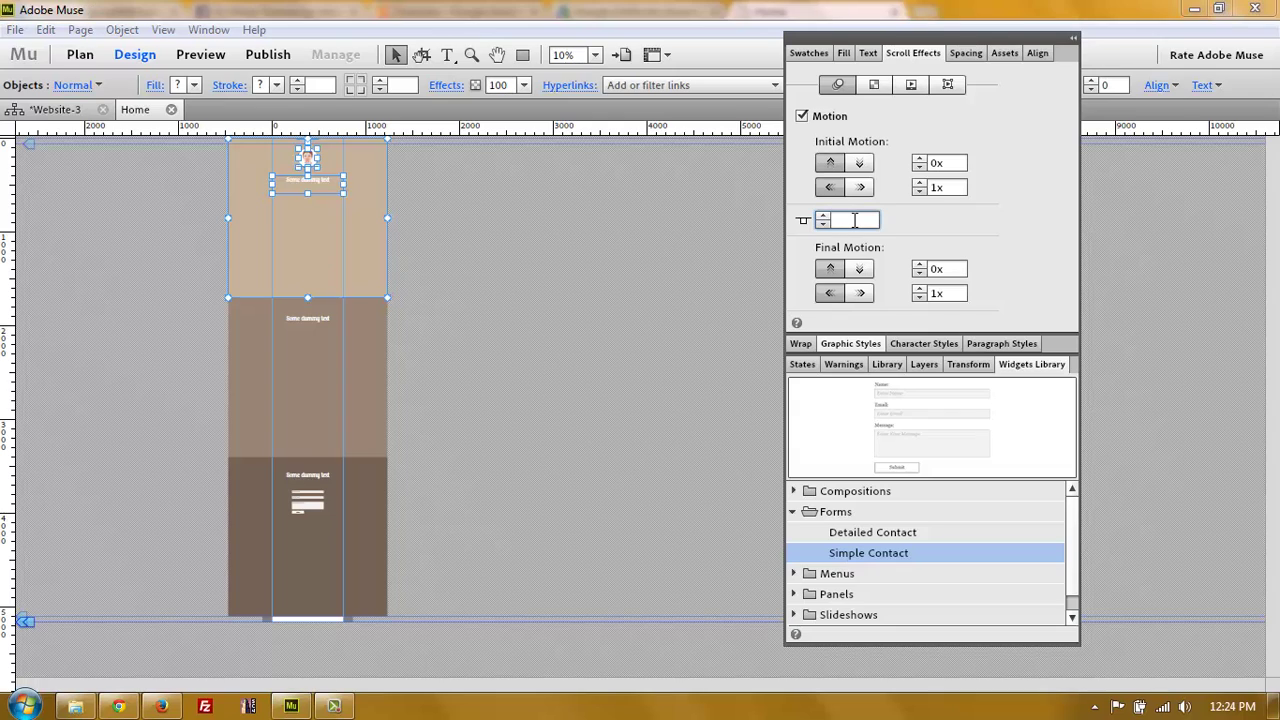
{"action": "type", "text": "0px"}
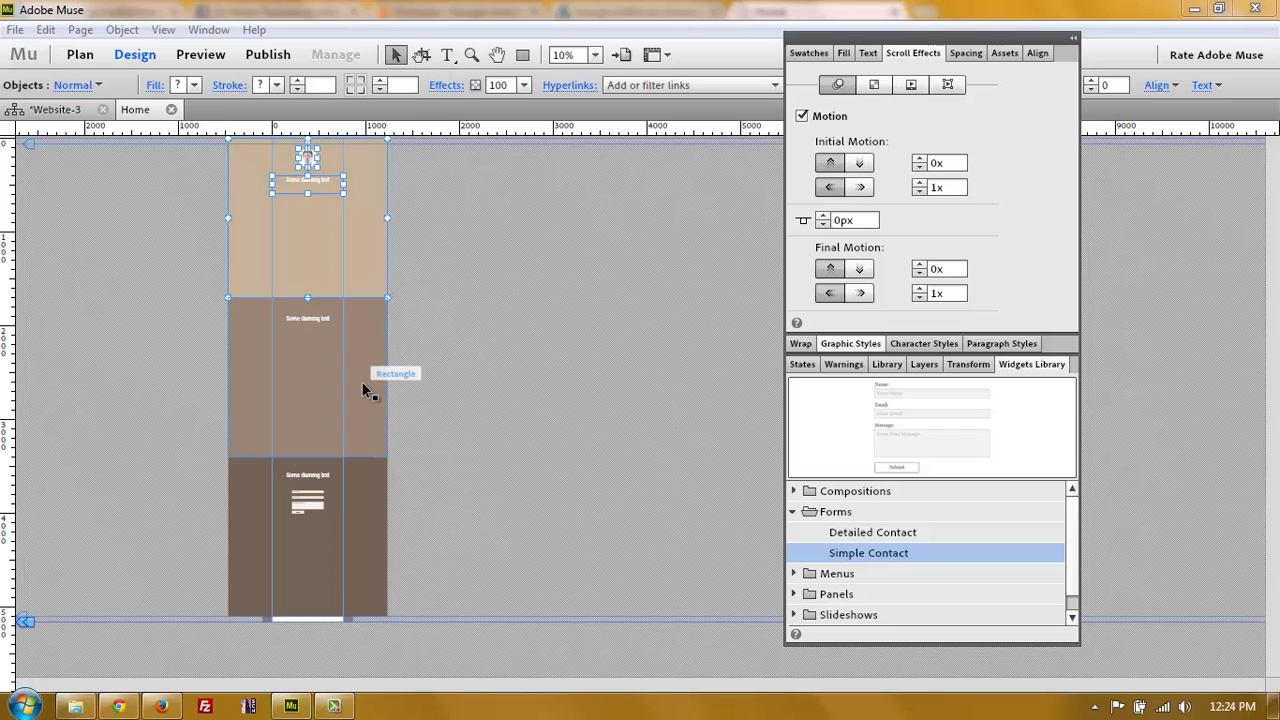
{"action": "left_click", "coordinate": [440, 330]}
Step: Set the motion key position of the second section's rectangle and text frame to 1700 px
{"action": "left_click", "coordinate": [383, 358]}
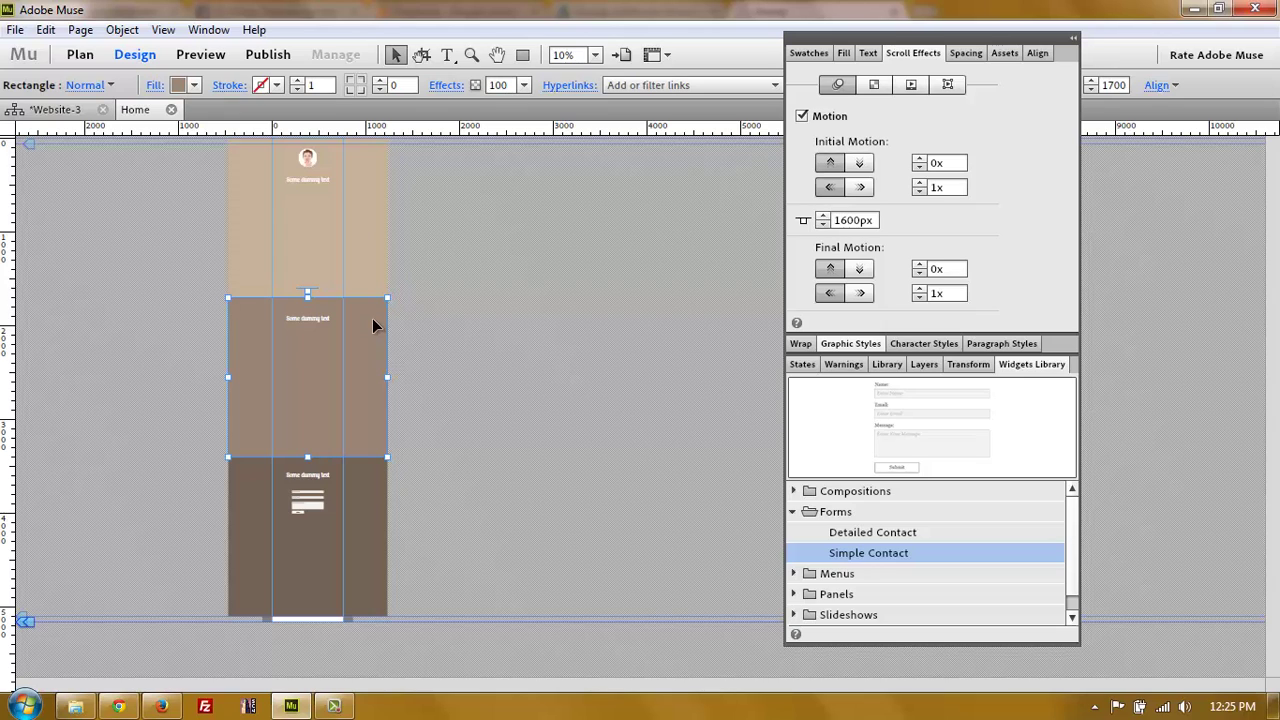
{"action": "left_click", "coordinate": [429, 301]}
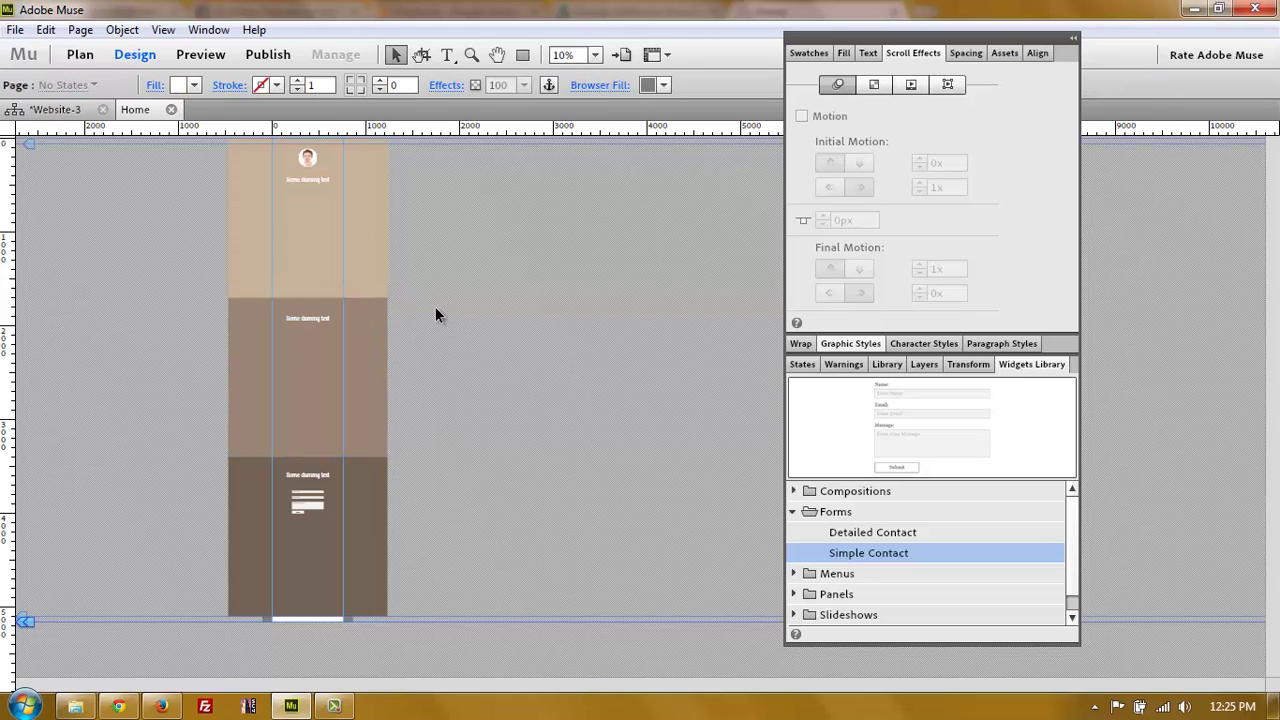
{"action": "left_click", "coordinate": [300, 335]}
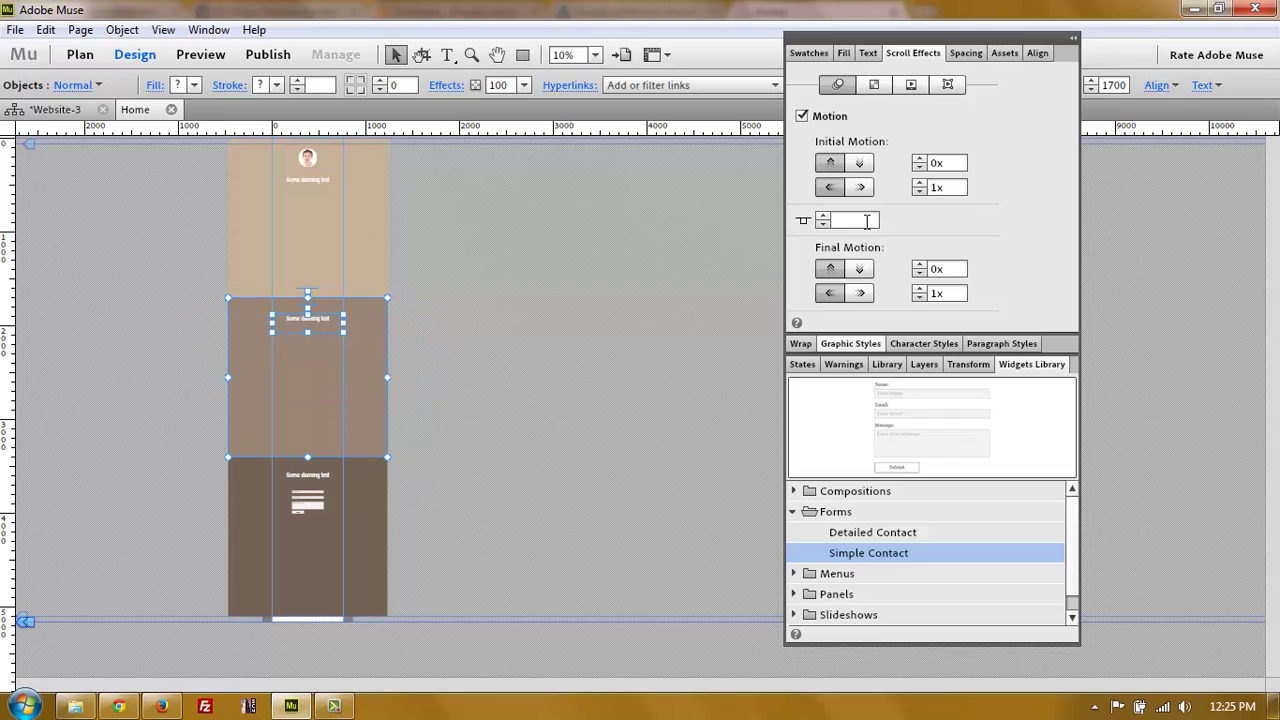
{"action": "left_click", "coordinate": [862, 220]}
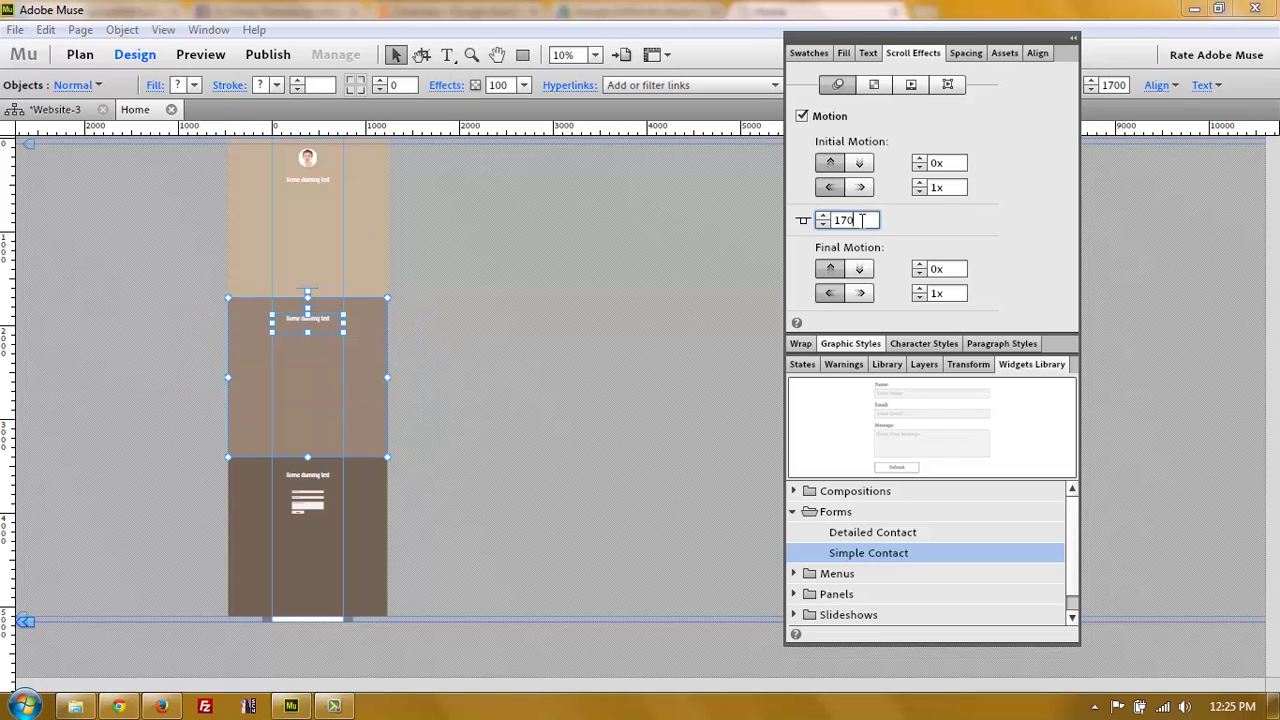
{"action": "key", "text": "Return"}
{"action": "left_click", "coordinate": [443, 320]}
{"action": "left_click", "coordinate": [383, 380]}
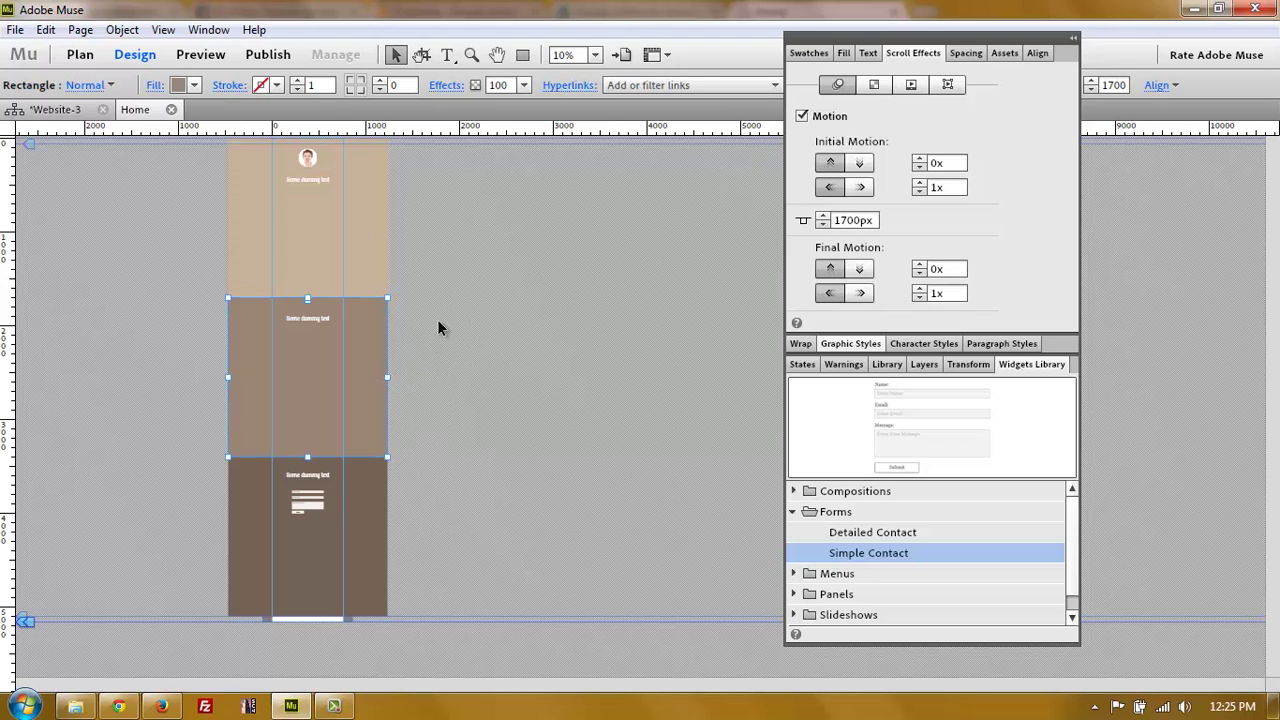
Step: Check the Y position of the second section's rectangle in its transform values
{"action": "left_click", "coordinate": [433, 329]}
{"action": "left_click", "coordinate": [376, 360]}
{"action": "left_click", "coordinate": [969, 365]}
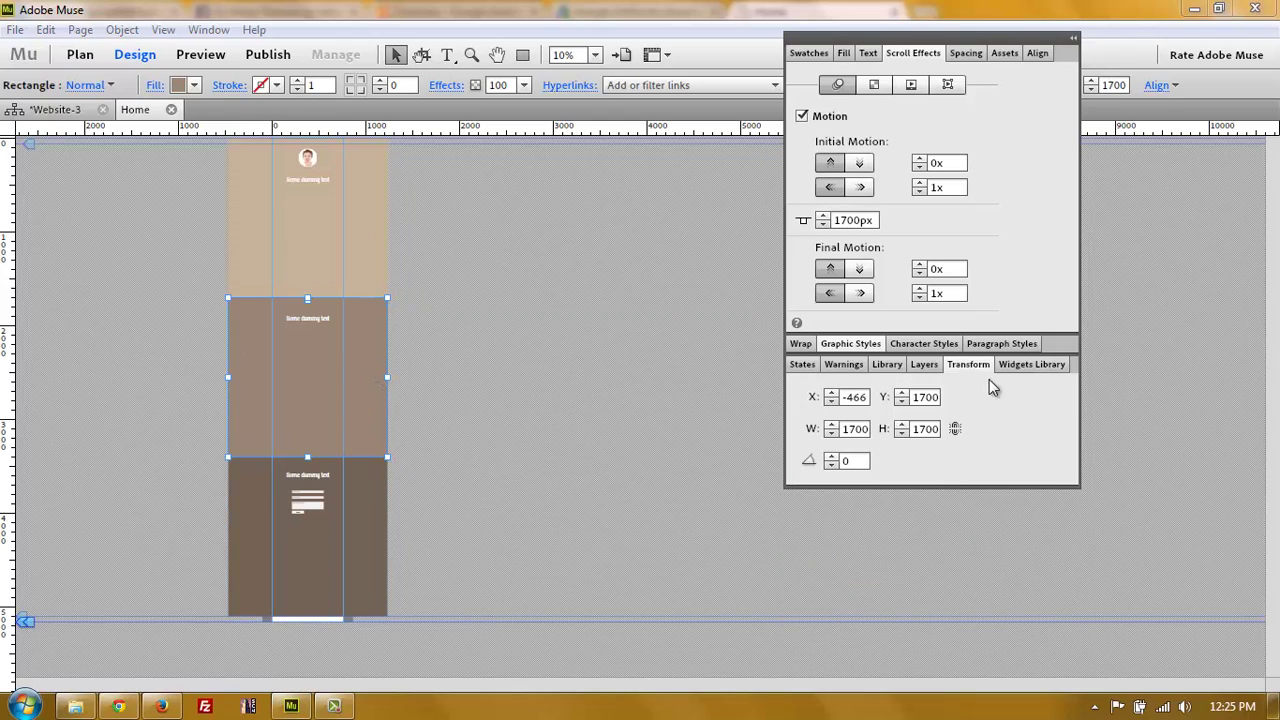
{"action": "left_click_drag", "start_coordinate": [913, 397], "coordinate": [976, 396]}
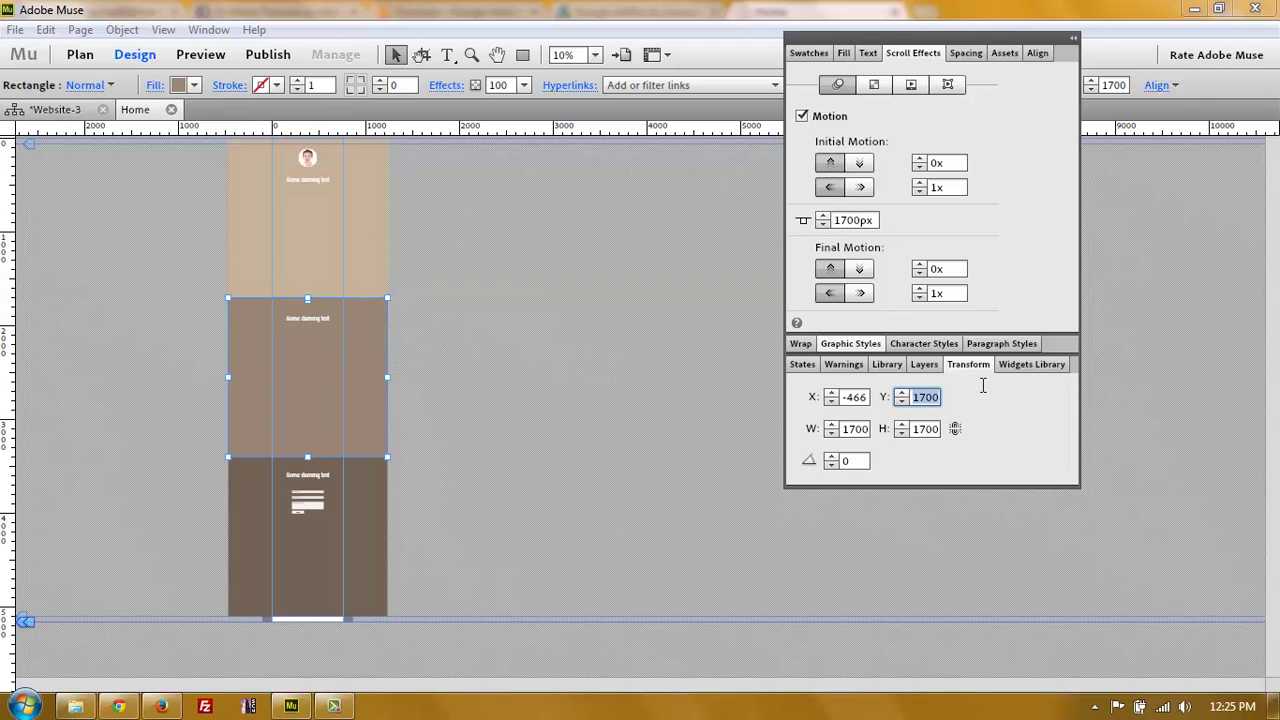
Step: Re-enter the motion key position of the second section's rectangle and text frame to match the rectangle's Y position
{"action": "left_click_drag", "start_coordinate": [454, 307], "coordinate": [172, 400]}
{"action": "left_click_drag", "start_coordinate": [152, 446], "coordinate": [151, 446]}
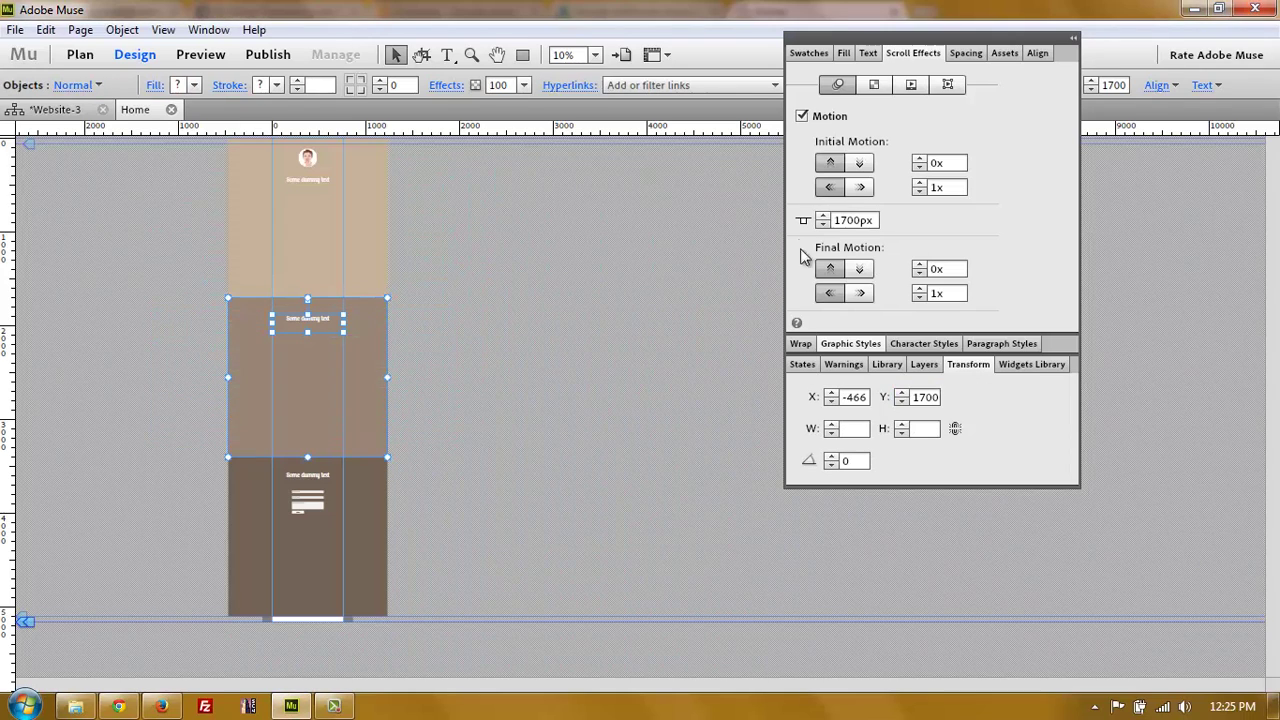
{"action": "double_click", "coordinate": [845, 219]}
{"action": "type", "text": "12"}
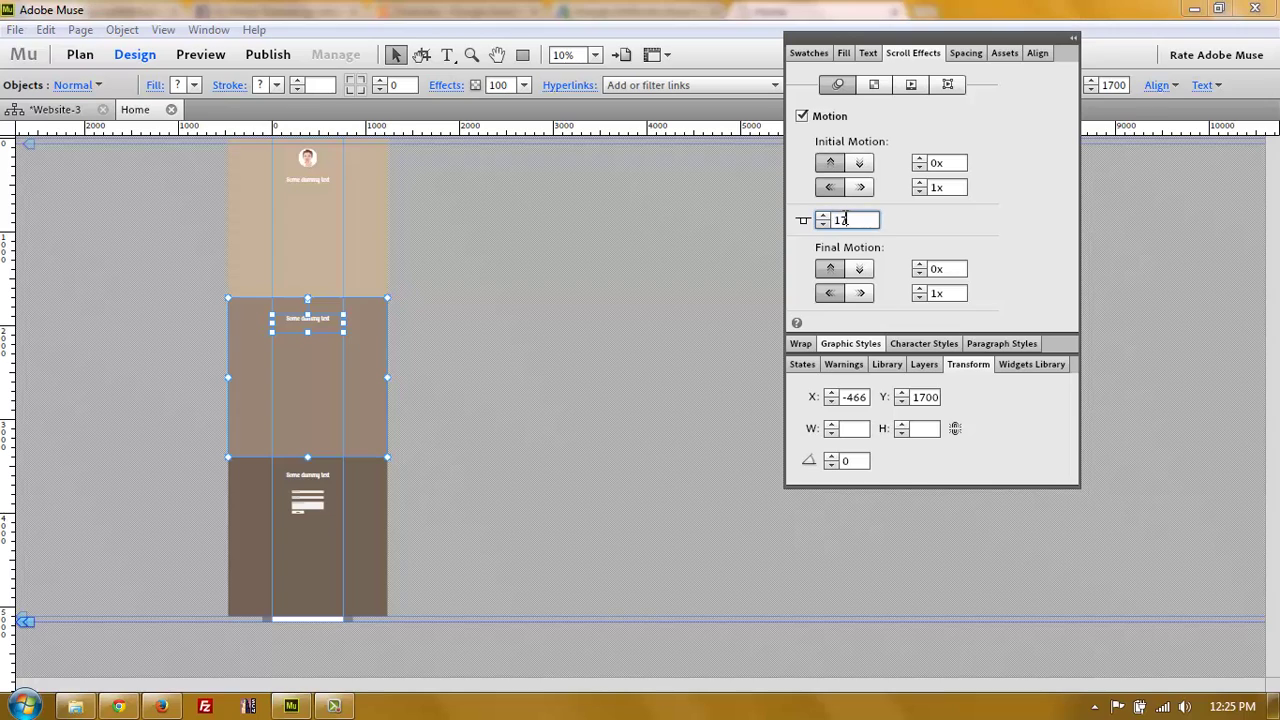
{"action": "key", "text": "Return"}
{"action": "left_click", "coordinate": [436, 473]}
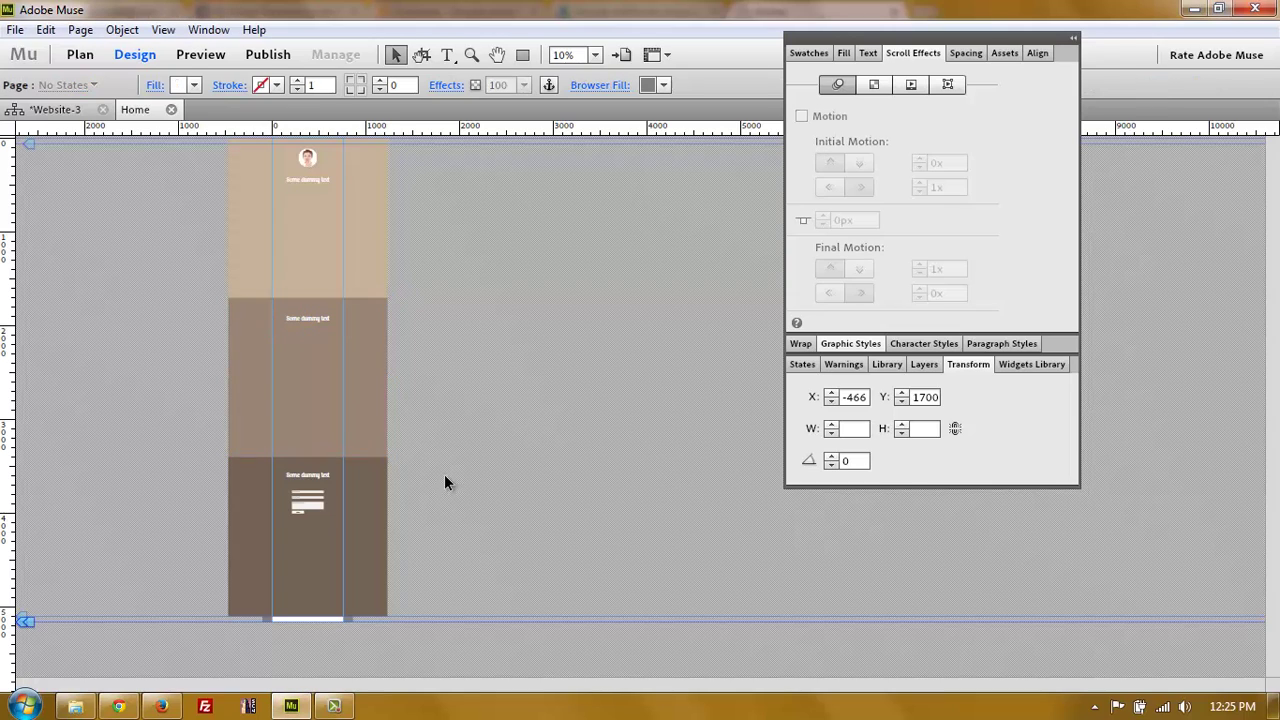
Step: Set the motion key position of the third section's rectangle, text and contact form to 3400 px
{"action": "left_click_drag", "start_coordinate": [438, 469], "coordinate": [181, 609]}
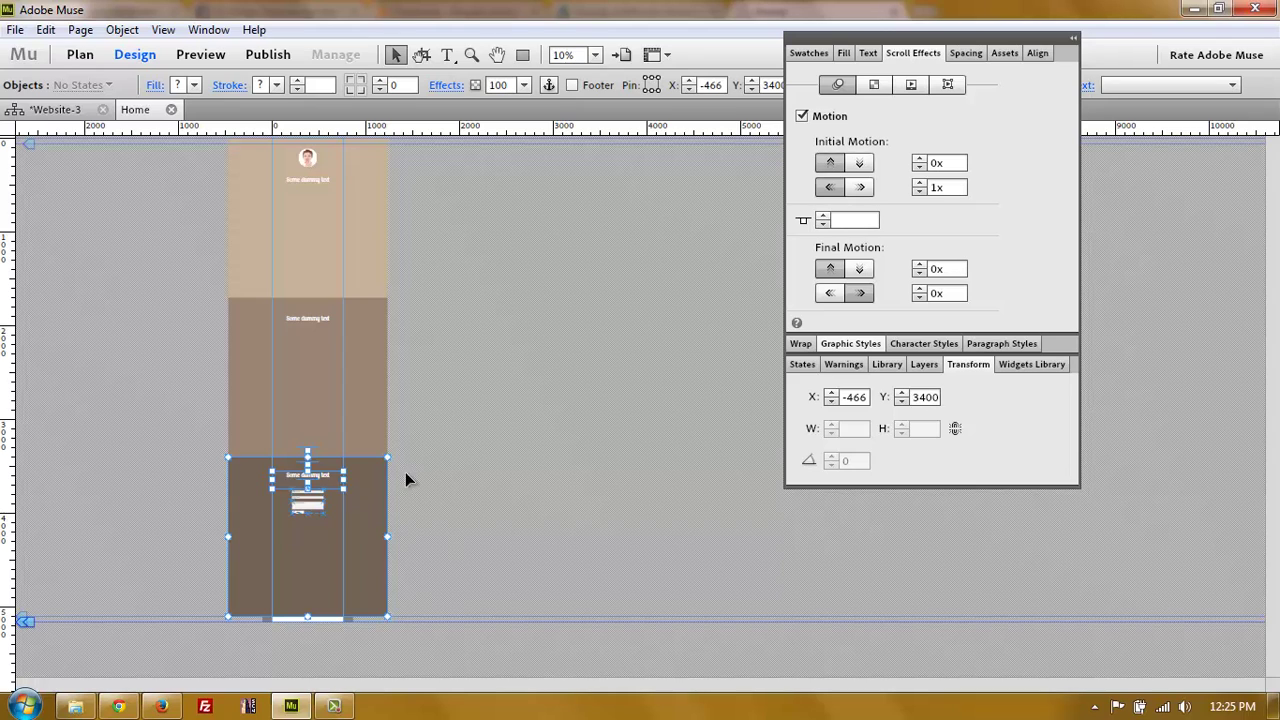
{"action": "left_click", "coordinate": [864, 221]}
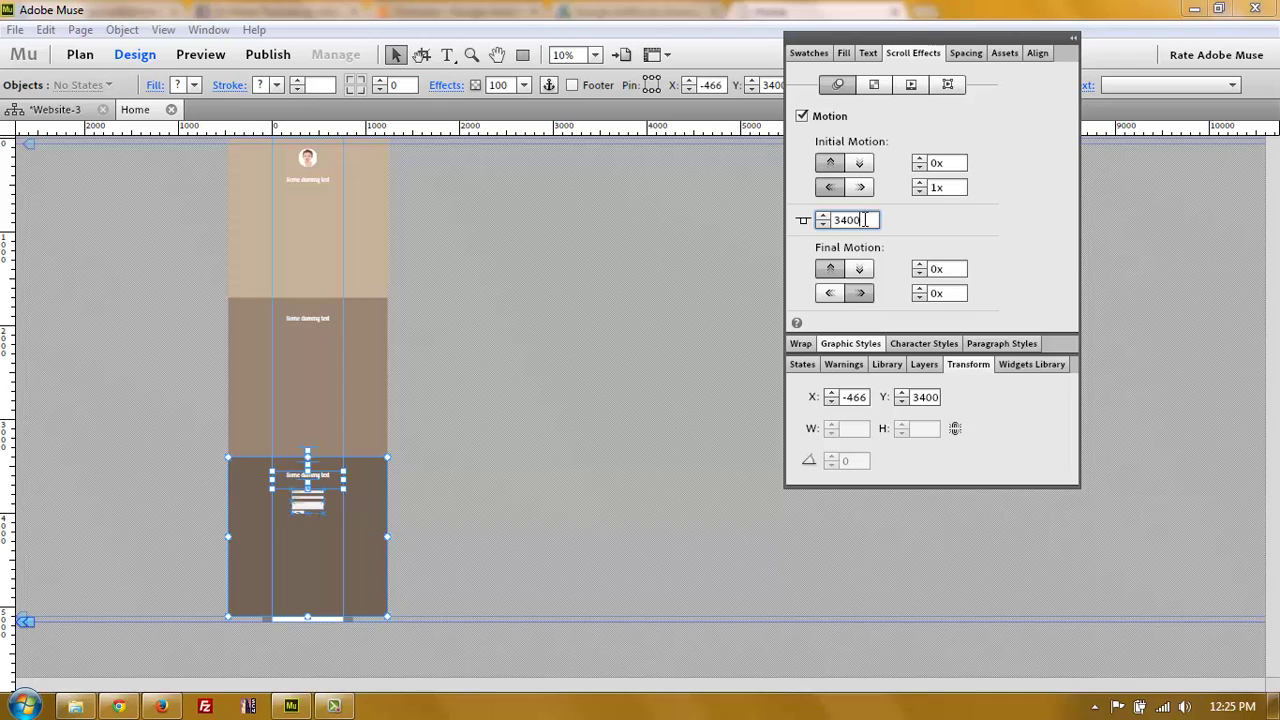
{"action": "key", "text": "Return"}
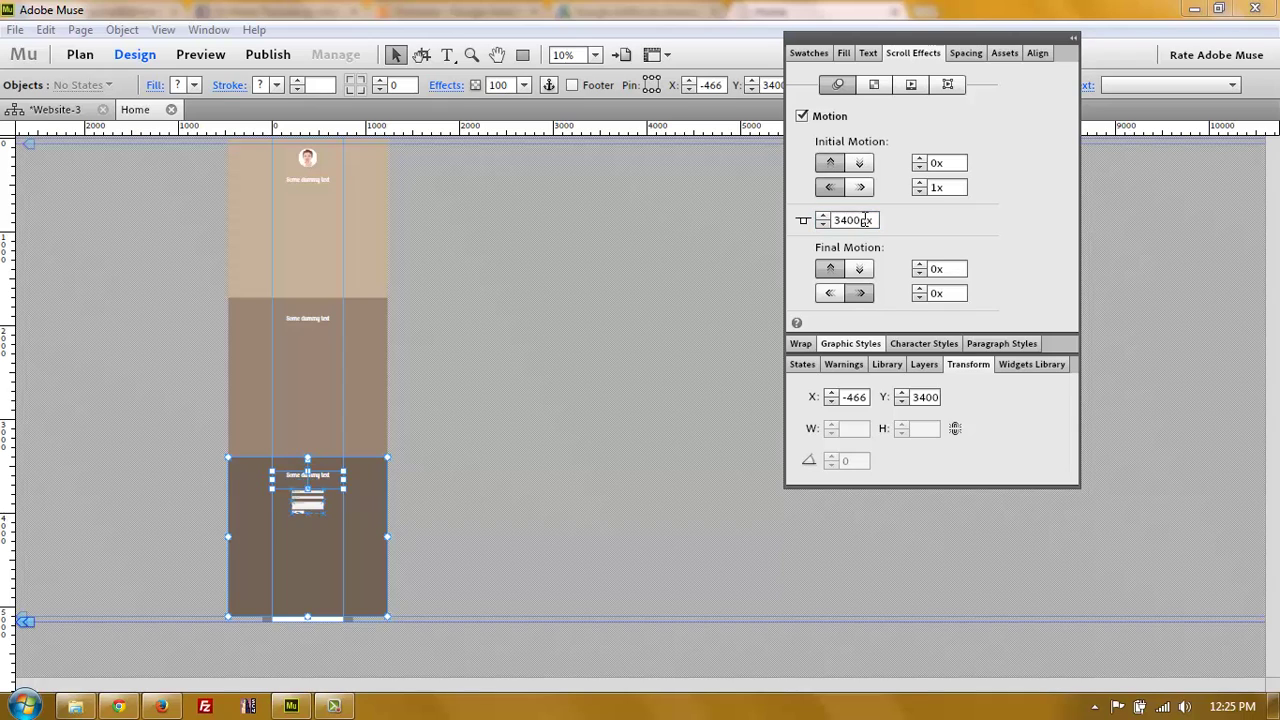
{"action": "left_click", "coordinate": [512, 339]}
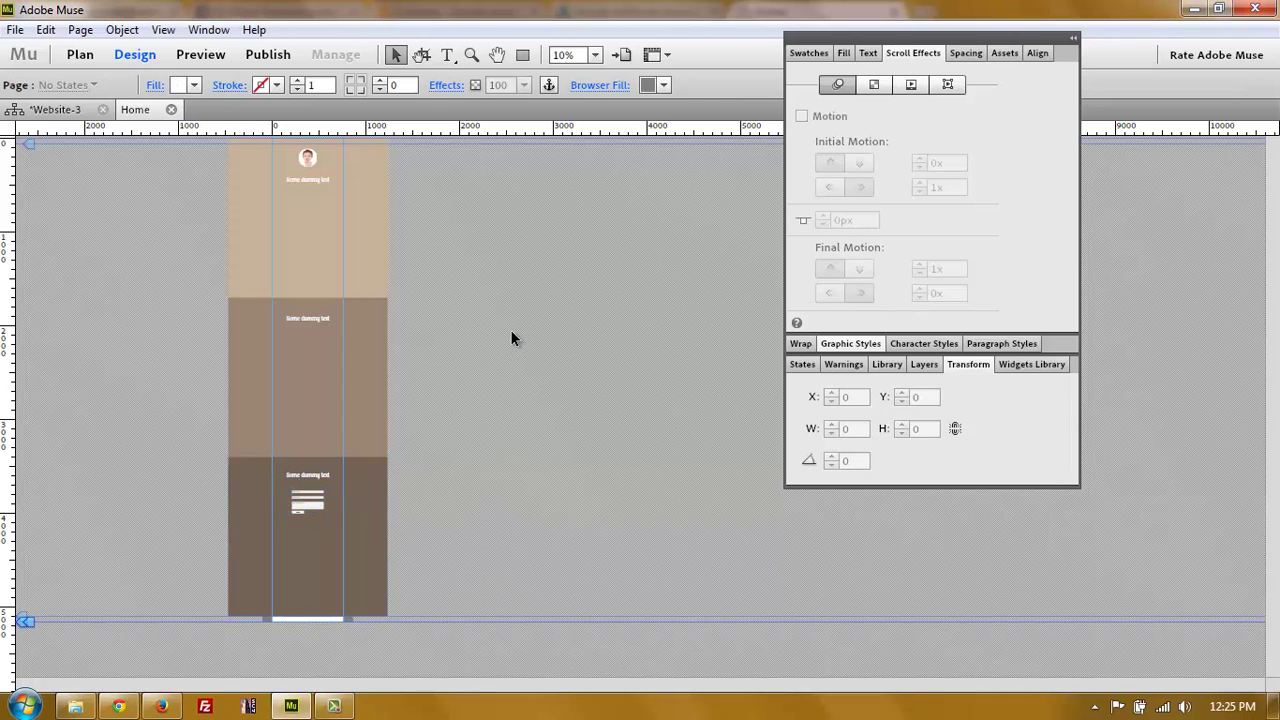
Step: Preview the site in the browser and examine the scroll motion from the first section down to the contact form
{"action": "left_click", "coordinate": [15, 29]}
{"action": "left_click", "coordinate": [110, 418]}
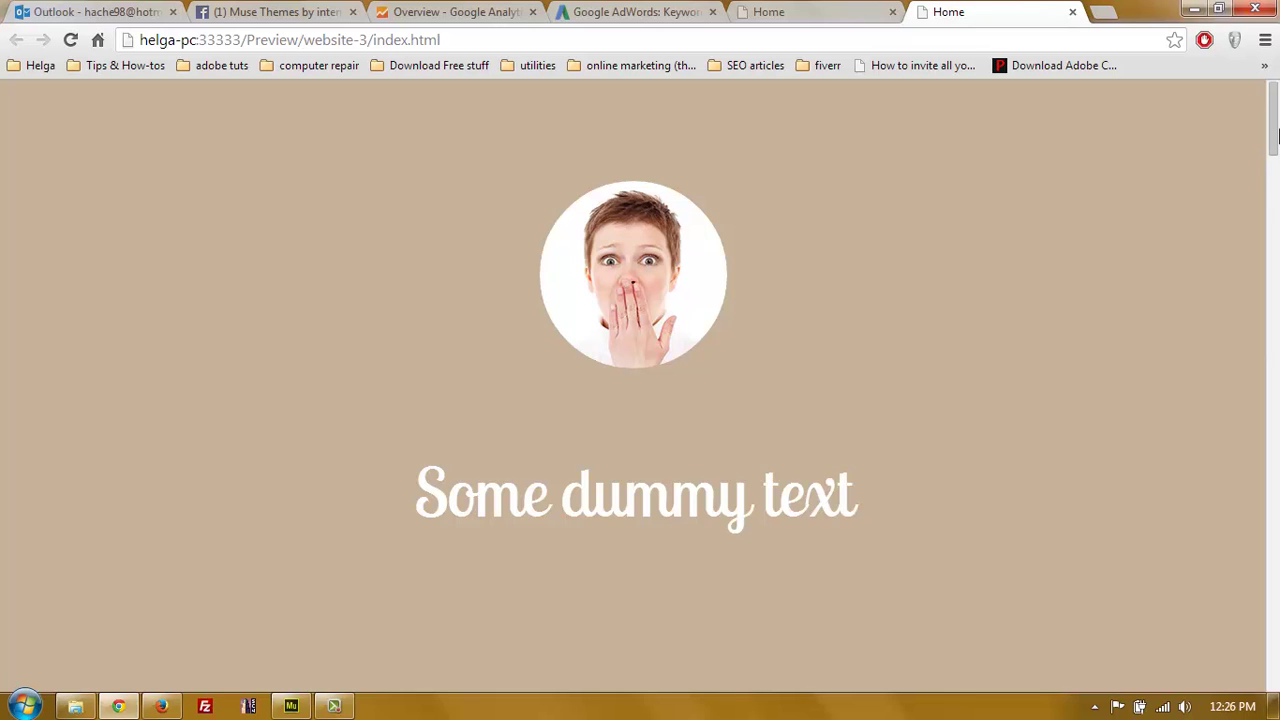
{"action": "left_click_drag", "start_coordinate": [1275, 133], "coordinate": [1274, 665]}
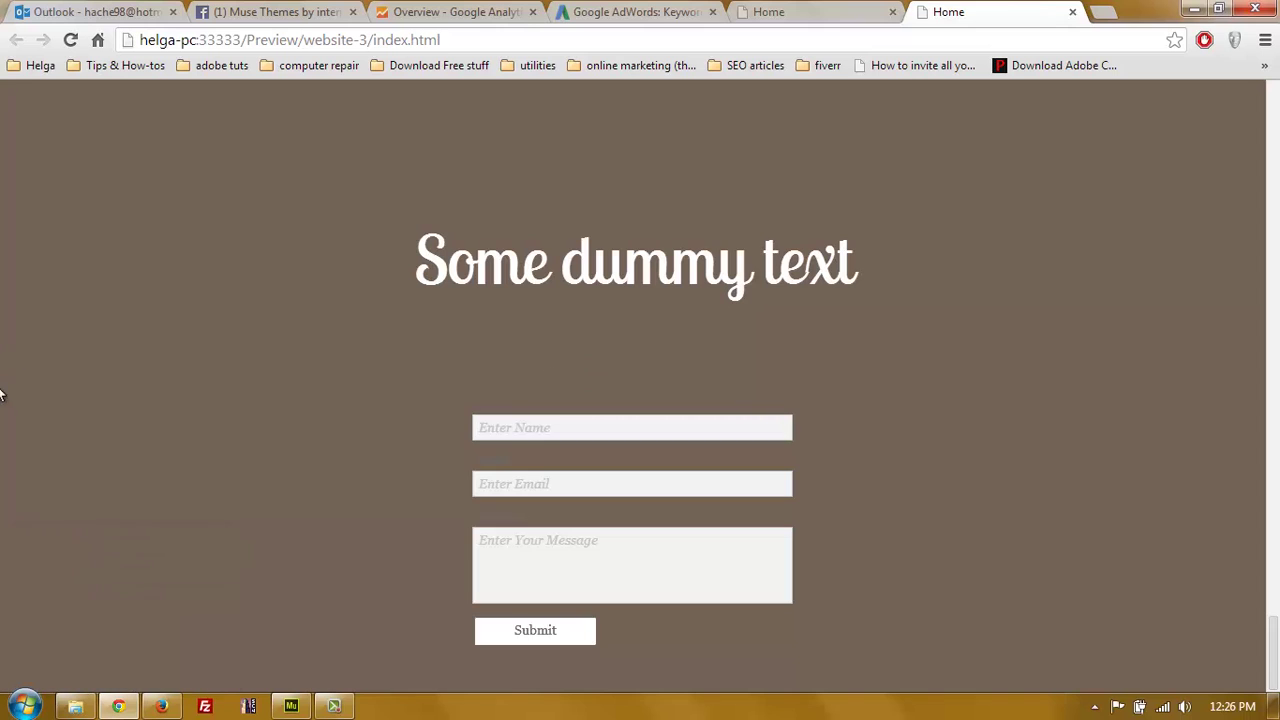
Step: Return to Adobe Muse and set the third section objects' final horizontal motion to 1x to the left
{"action": "left_click", "coordinate": [291, 706]}
{"action": "left_click_drag", "start_coordinate": [303, 503], "coordinate": [152, 576]}
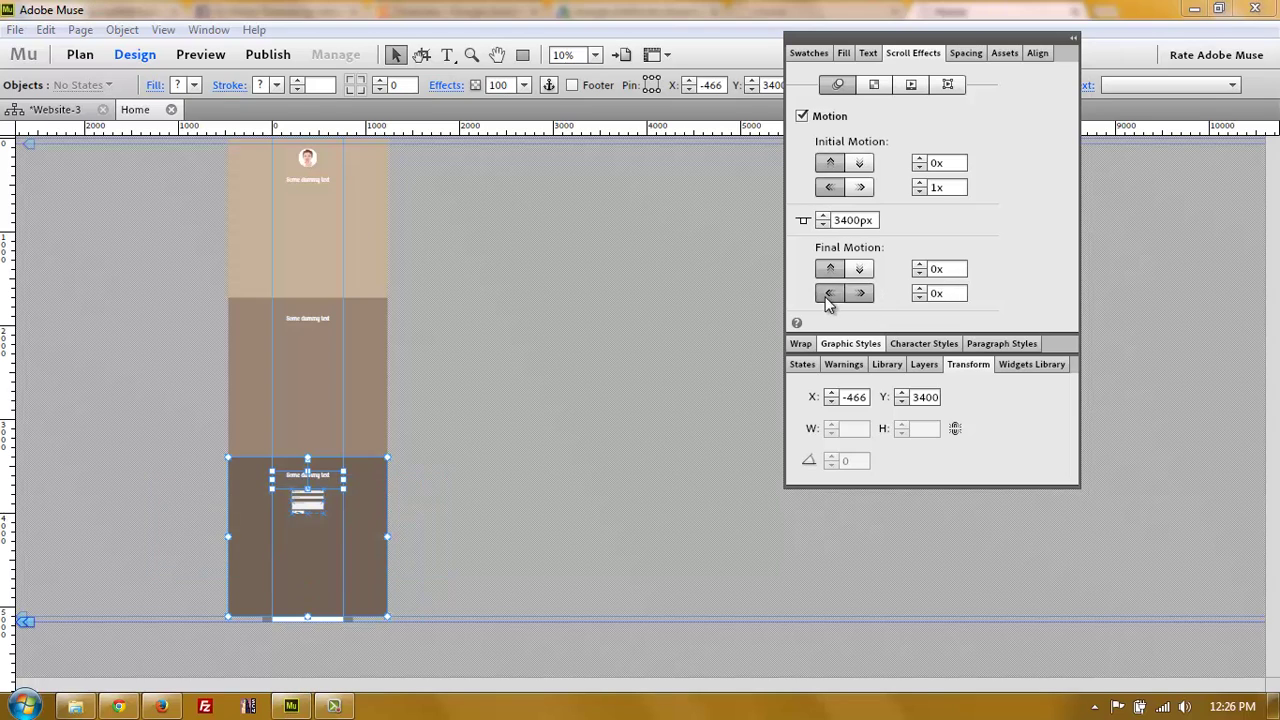
{"action": "left_click", "coordinate": [950, 292]}
{"action": "type", "text": "1"}
{"action": "key", "text": "Return"}
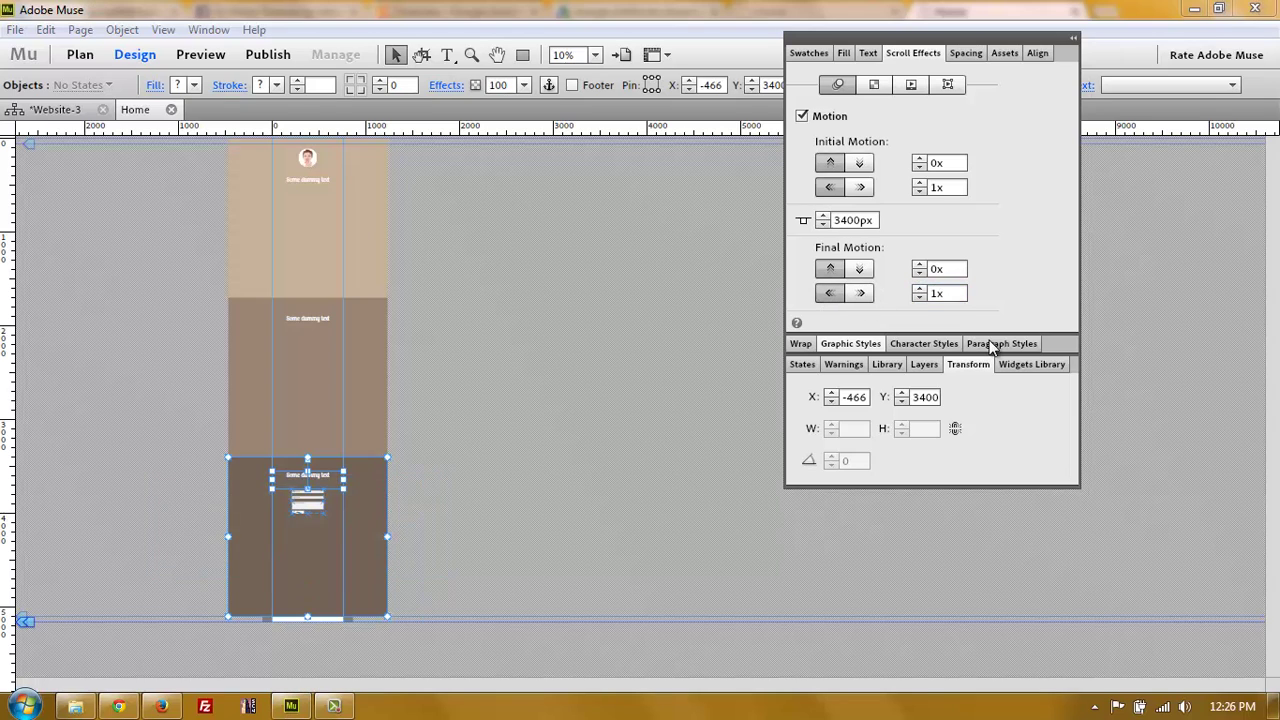
{"action": "left_click", "coordinate": [596, 392]}
Step: Preview the site in the browser again and examine how the sections move while scrolling
{"action": "left_click", "coordinate": [15, 29]}
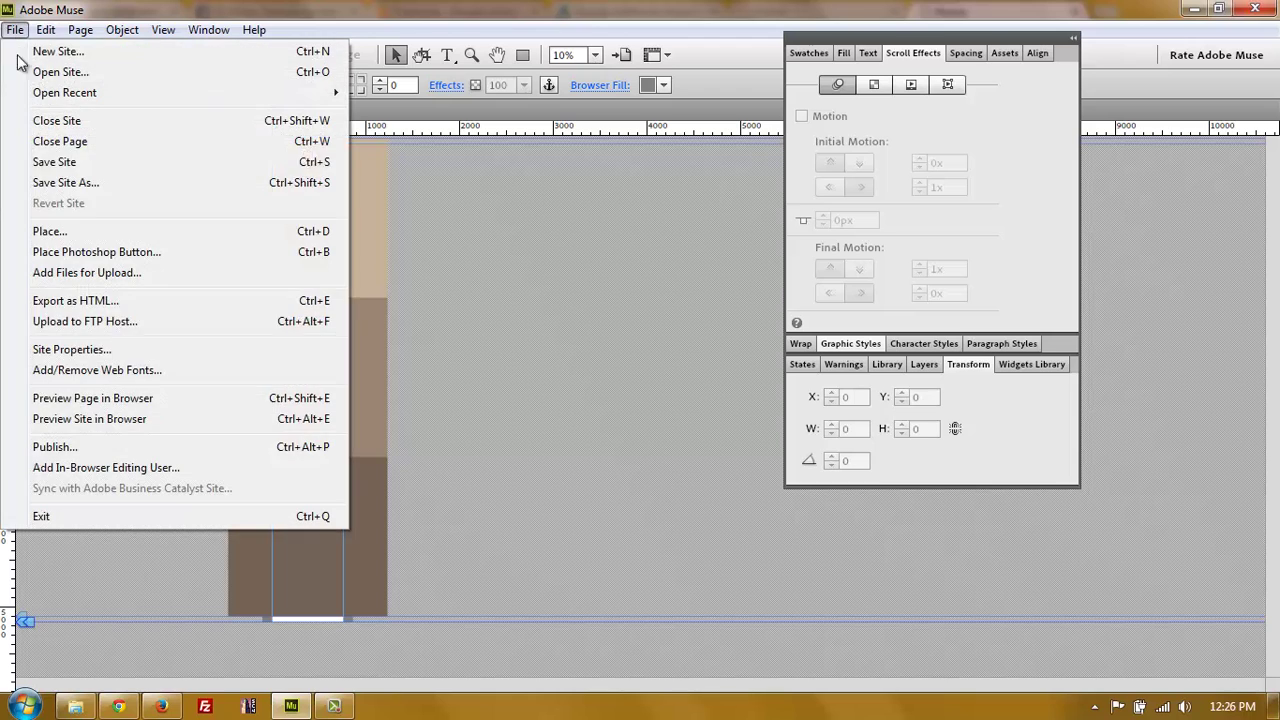
{"action": "left_click", "coordinate": [126, 417]}
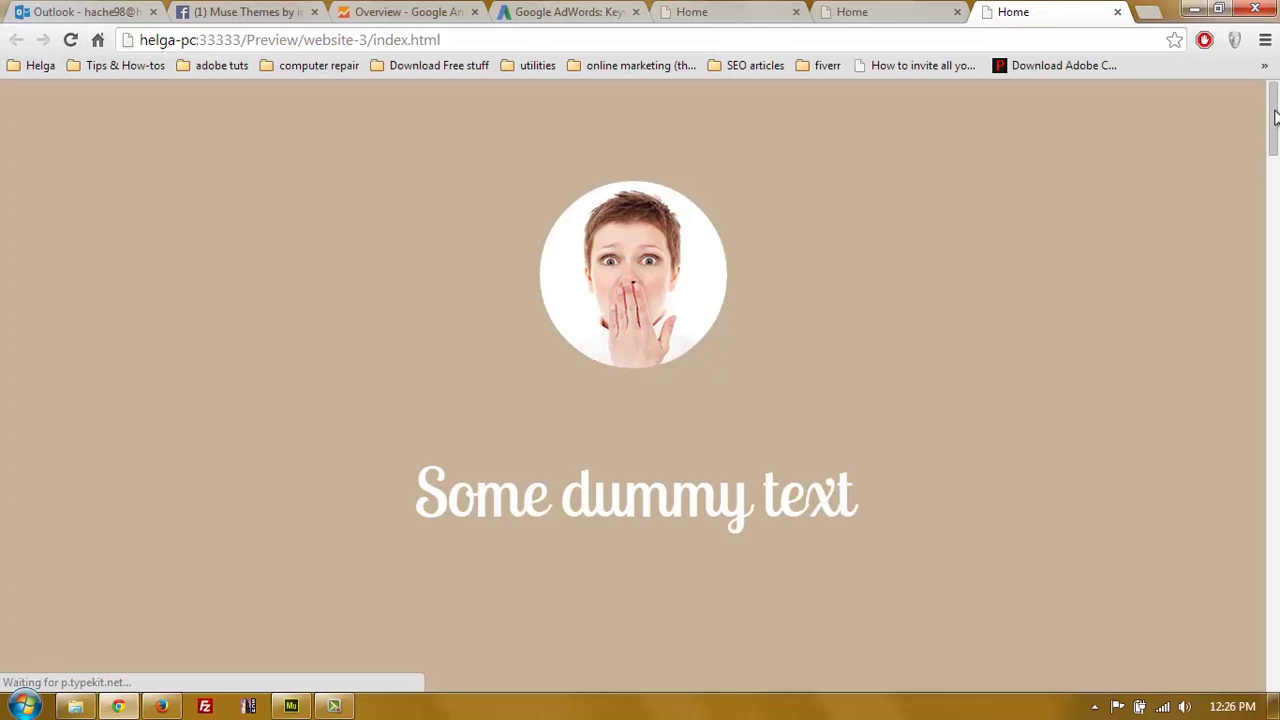
{"action": "mouse_move", "coordinate": [1271, 128]}
{"action": "left_mouse_down"}
{"action": "mouse_move", "coordinate": [1276, 683]}
{"action": "mouse_move", "coordinate": [1273, 150]}
{"action": "left_mouse_up"}
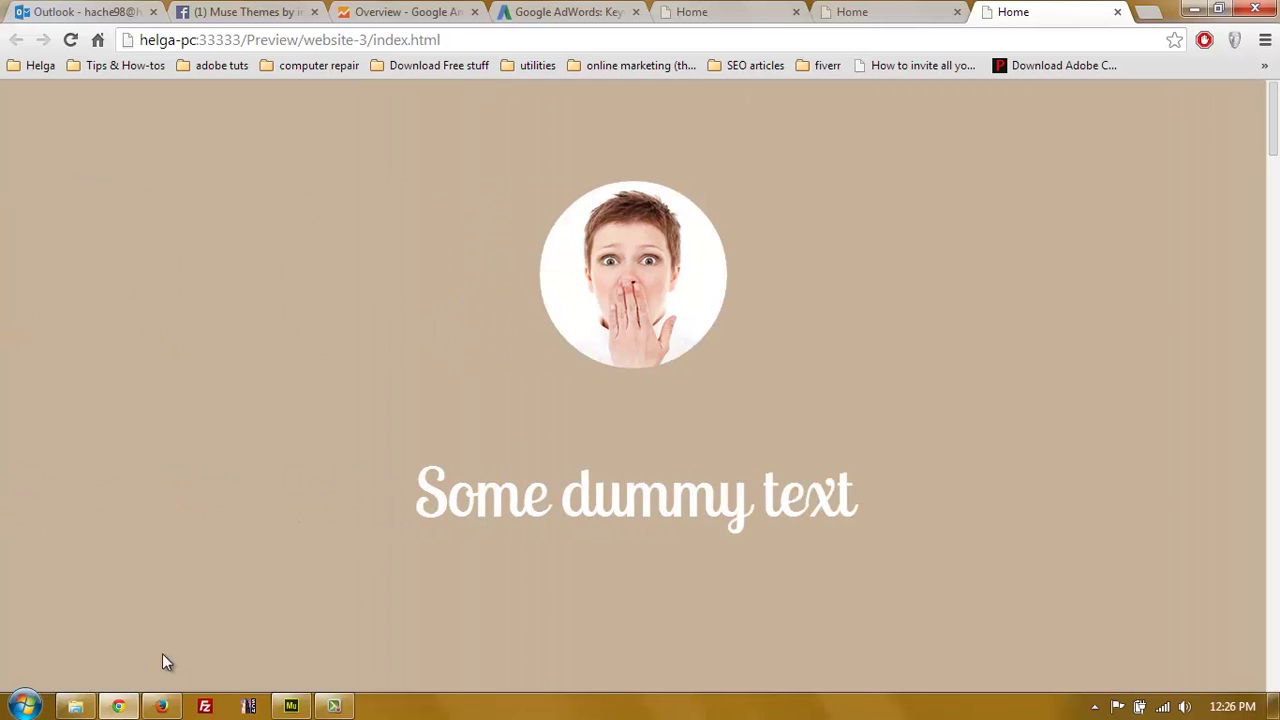
Step: Back in Adobe Muse, set the final horizontal motion of all third section objects to 0x
{"action": "left_click", "coordinate": [291, 706]}
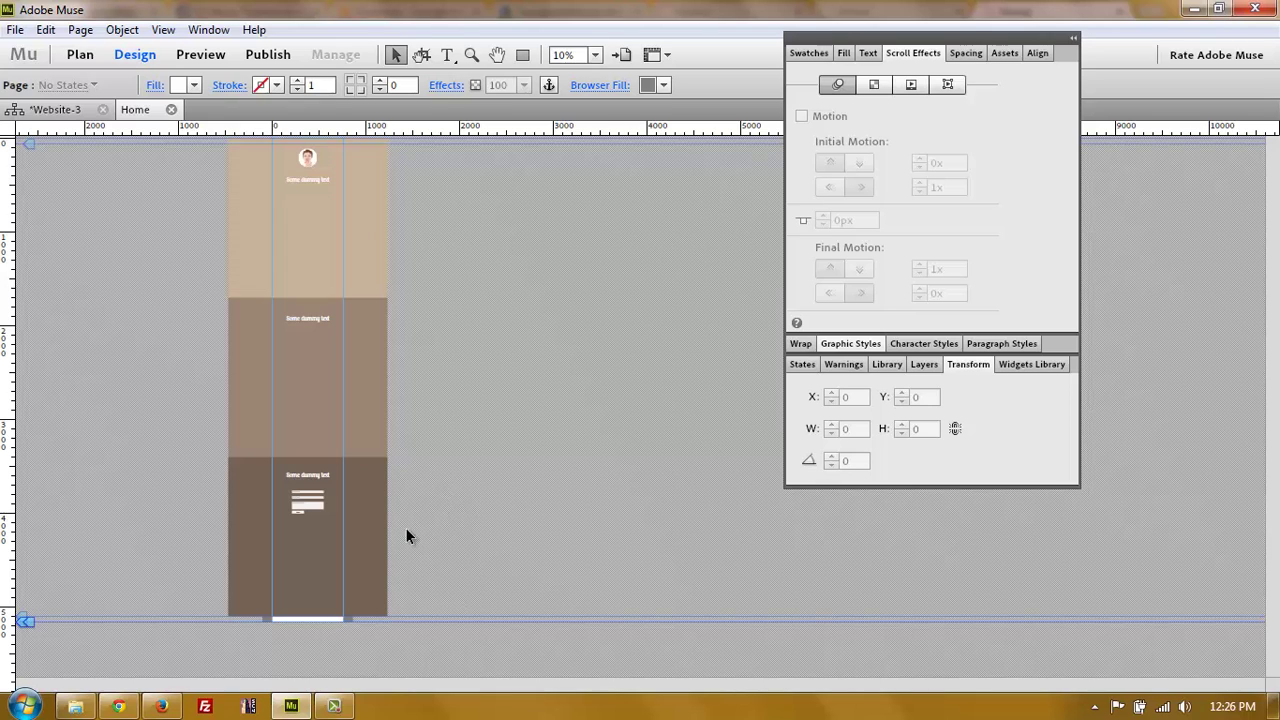
{"action": "left_click", "coordinate": [359, 485]}
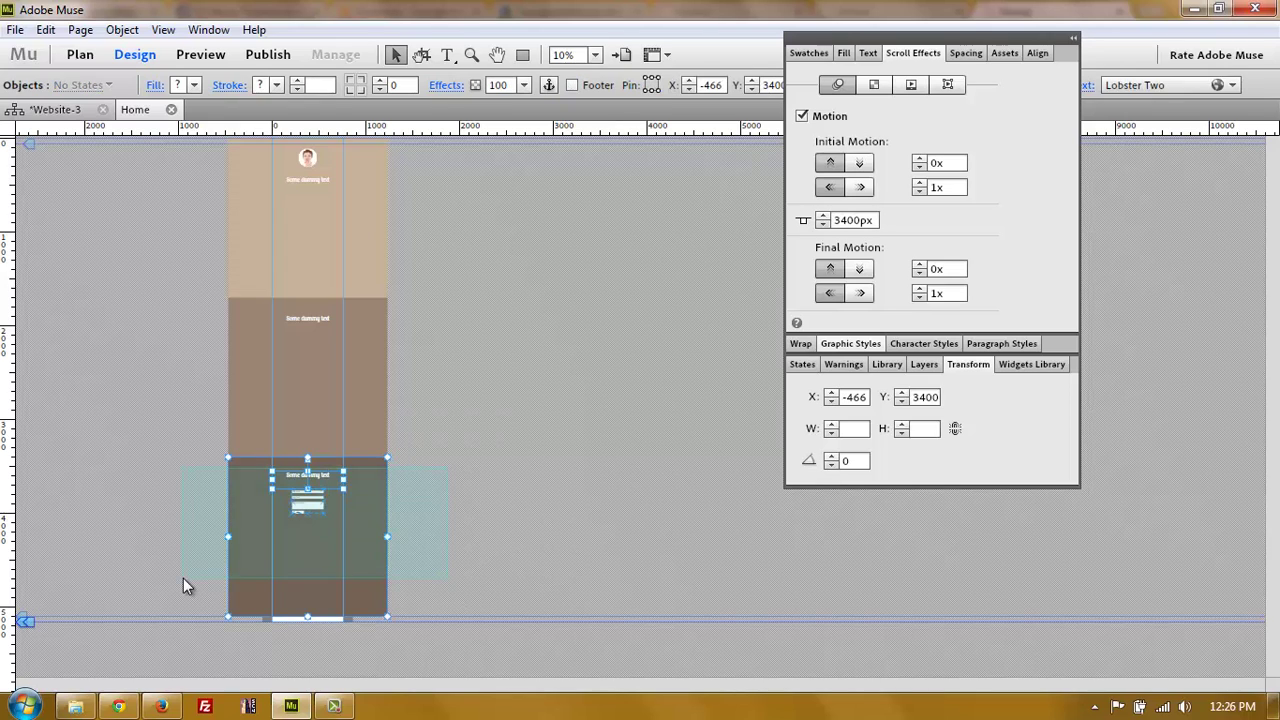
{"action": "double_click", "coordinate": [953, 293]}
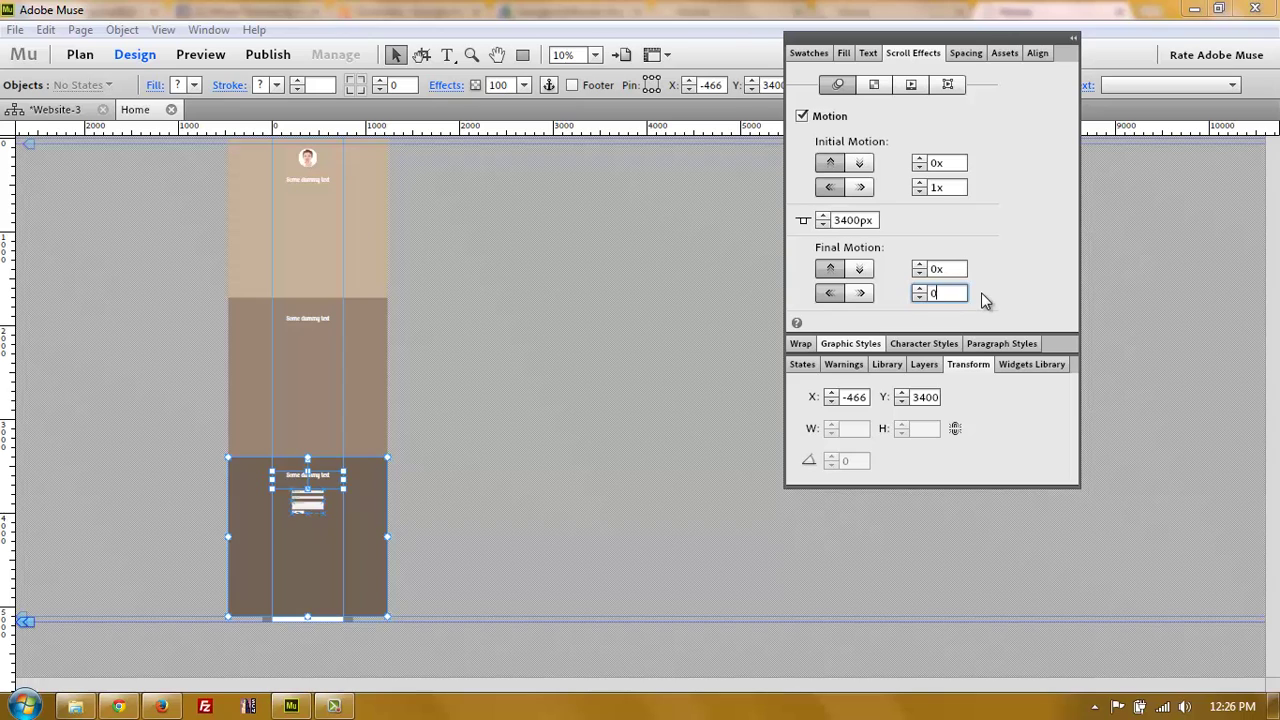
{"action": "key", "text": "Return"}
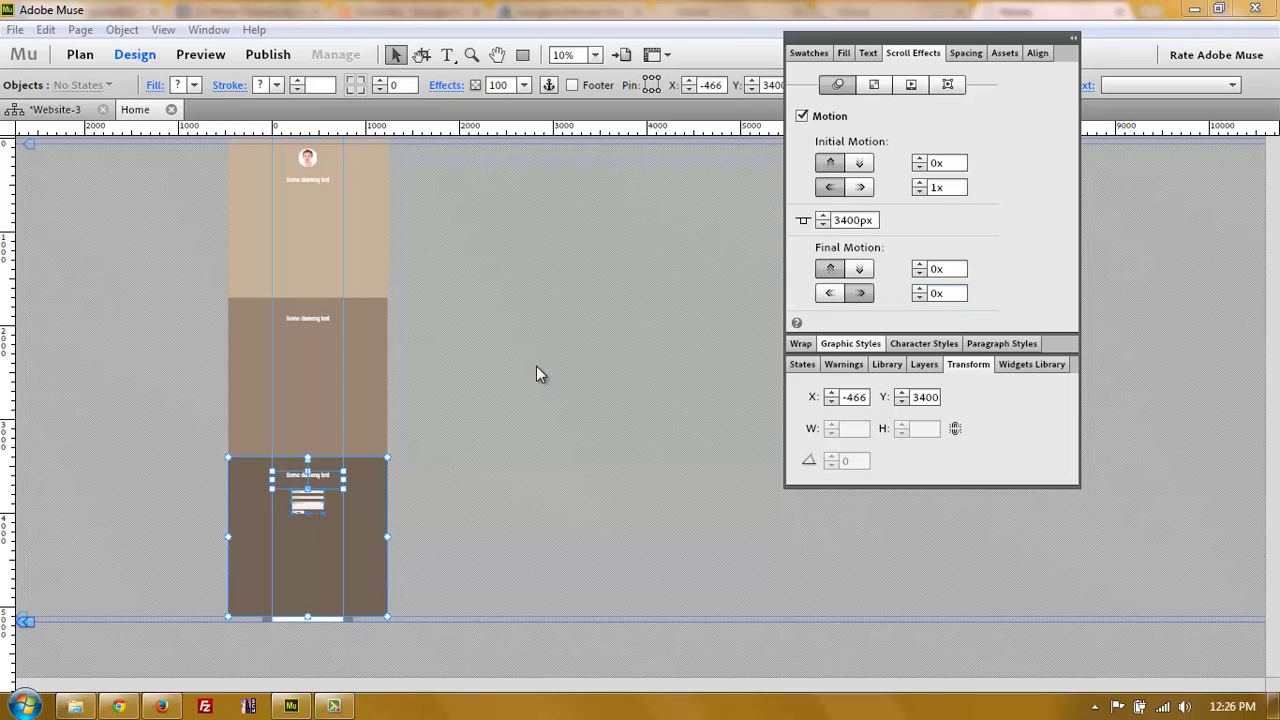